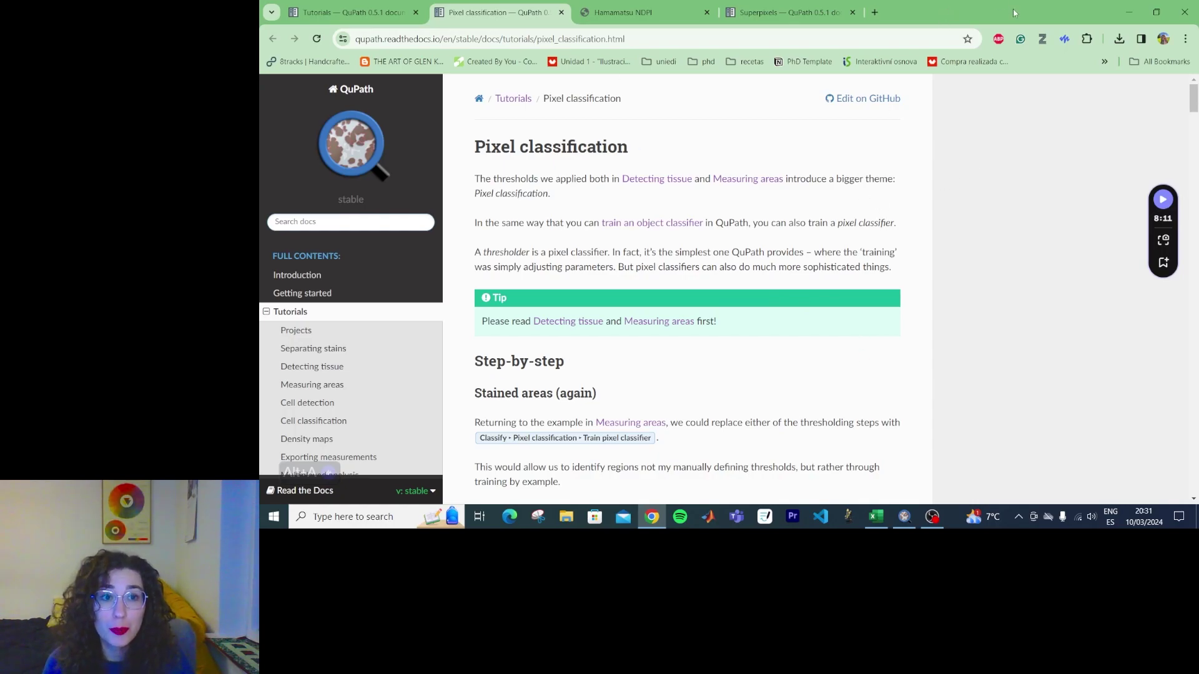
# Step: Switch to QuPath and examine the tissue layout of the OS-1.ndpi slide
pyautogui.press('super+d')
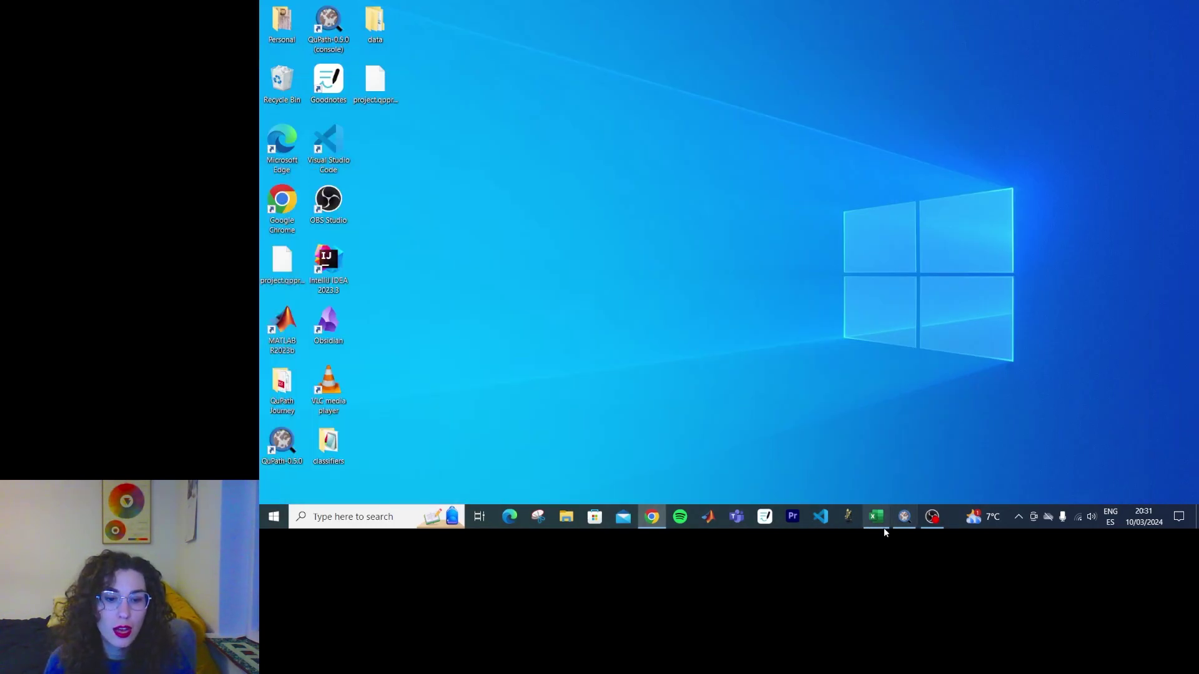
pyautogui.click(904, 517)
pyautogui.click(1061, 35)
pyautogui.scroll(-8, 818, 250)
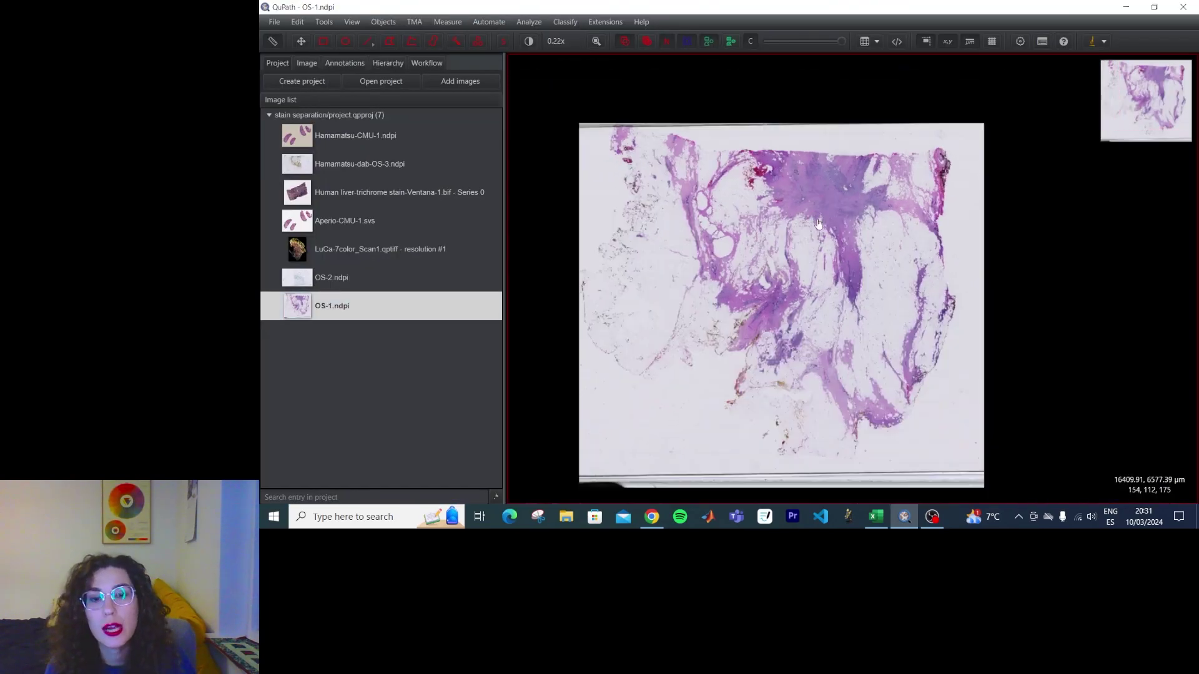
pyautogui.scroll(3, 781, 237)
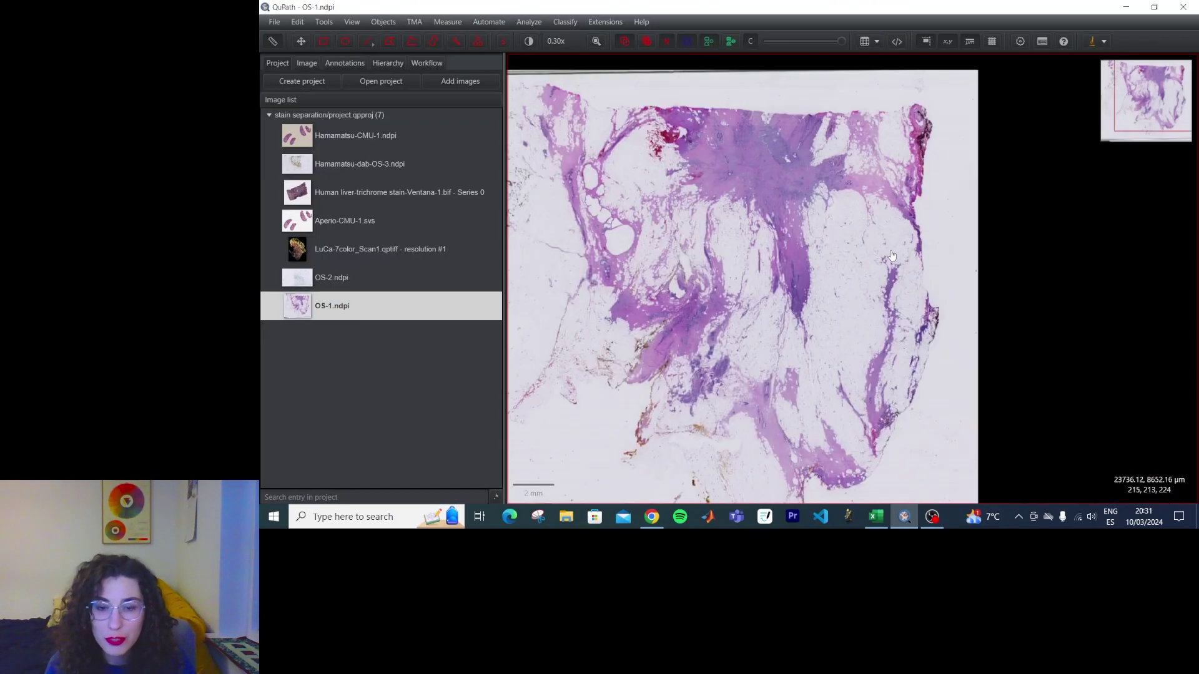
pyautogui.moveTo(740, 242); pyautogui.dragTo(780, 221)
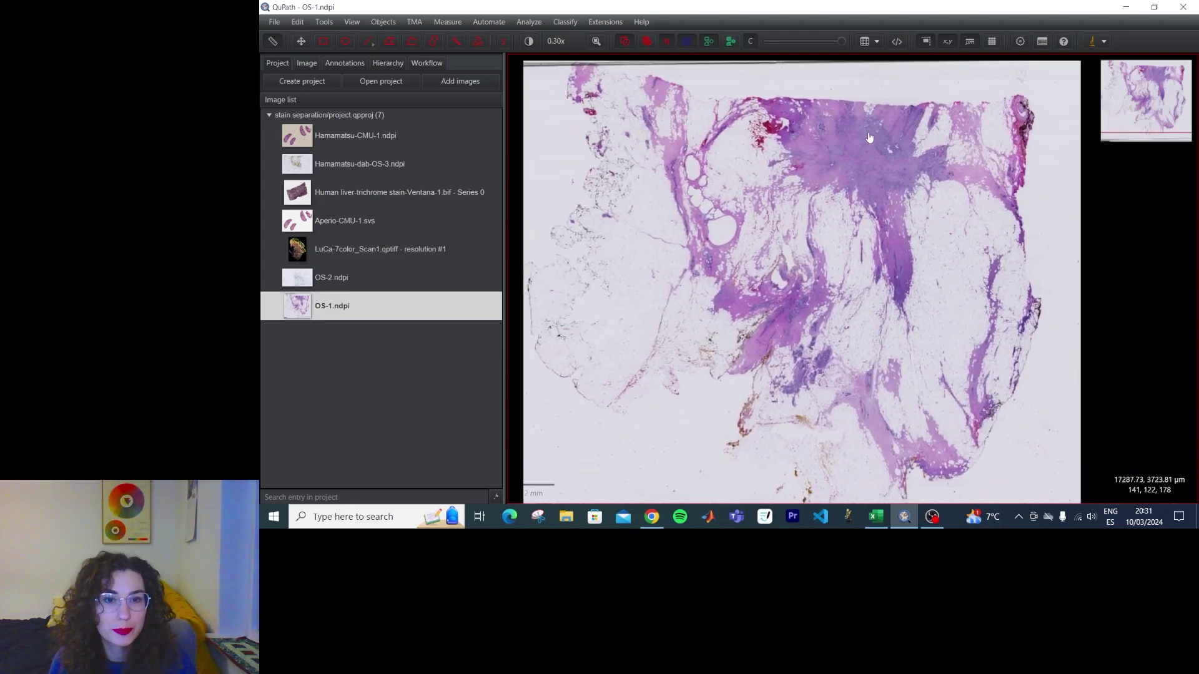
pyautogui.scroll(-2, 874, 134)
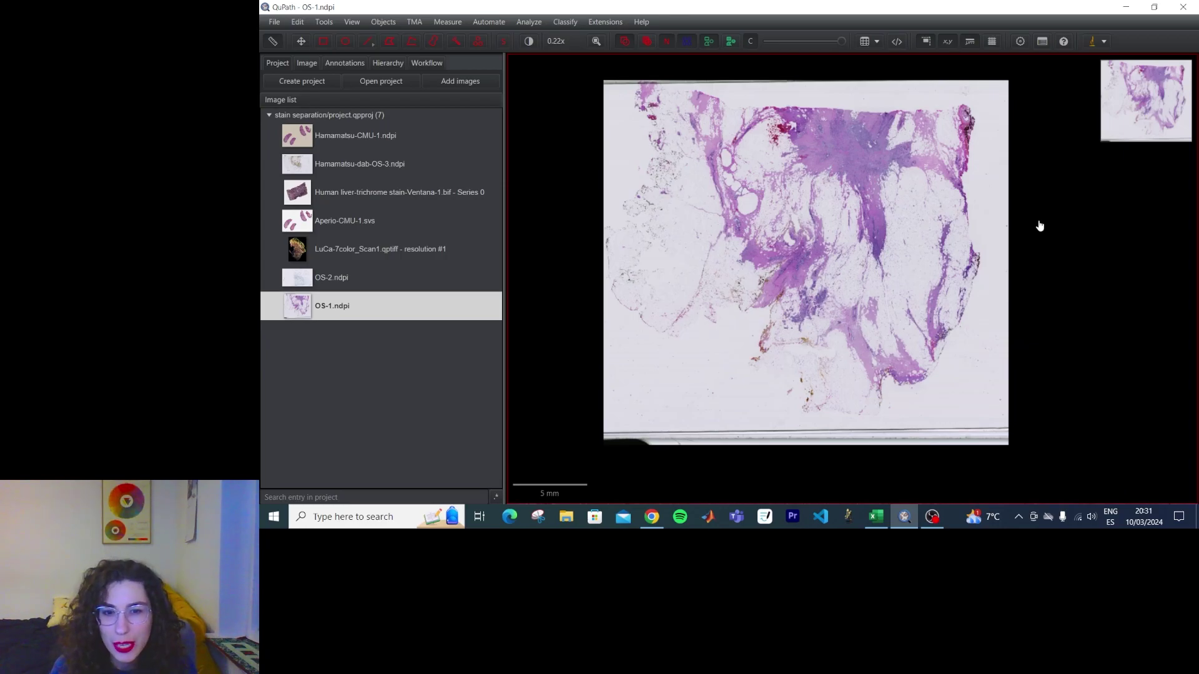
pyautogui.scroll(2, 648, 128)
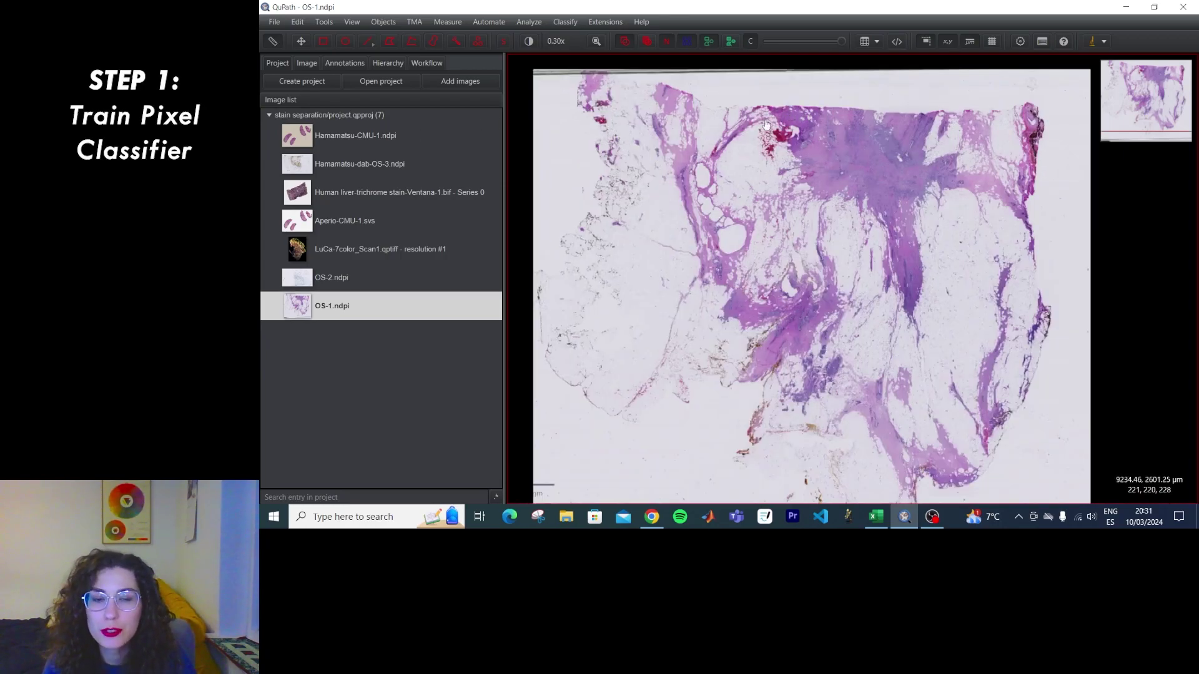
pyautogui.scroll(2, 731, 215)
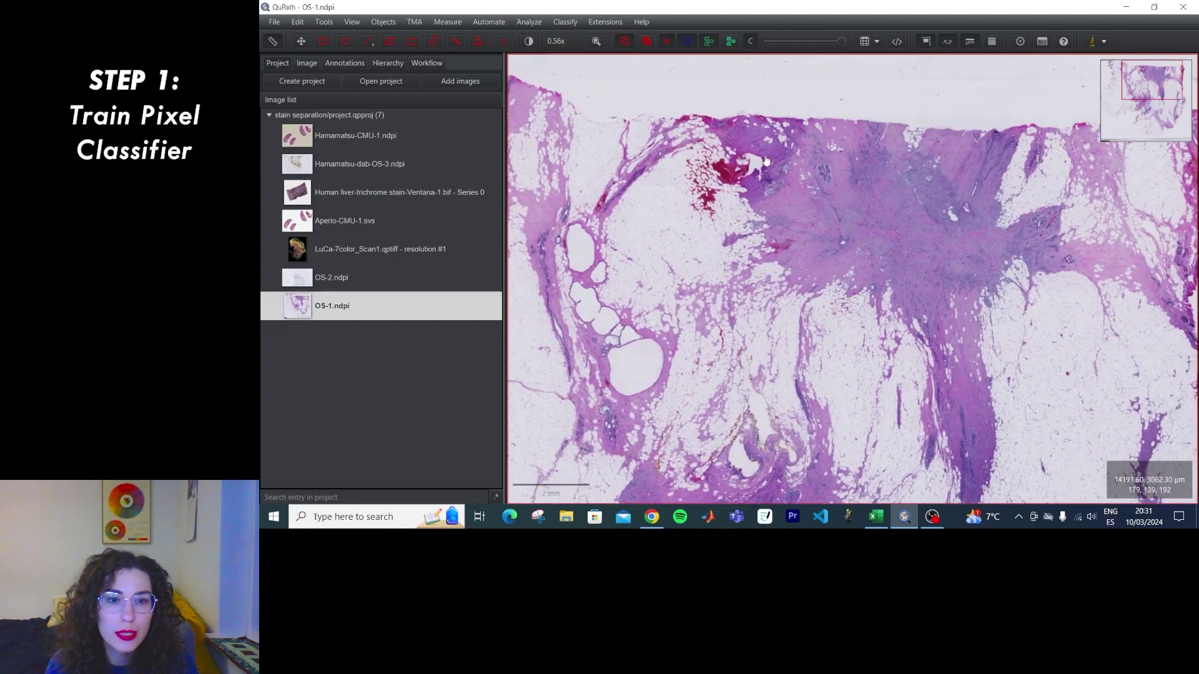
# Step: Start training a pixel classifier and set the classifier type to Random trees (RTrees)
pyautogui.click(563, 24)
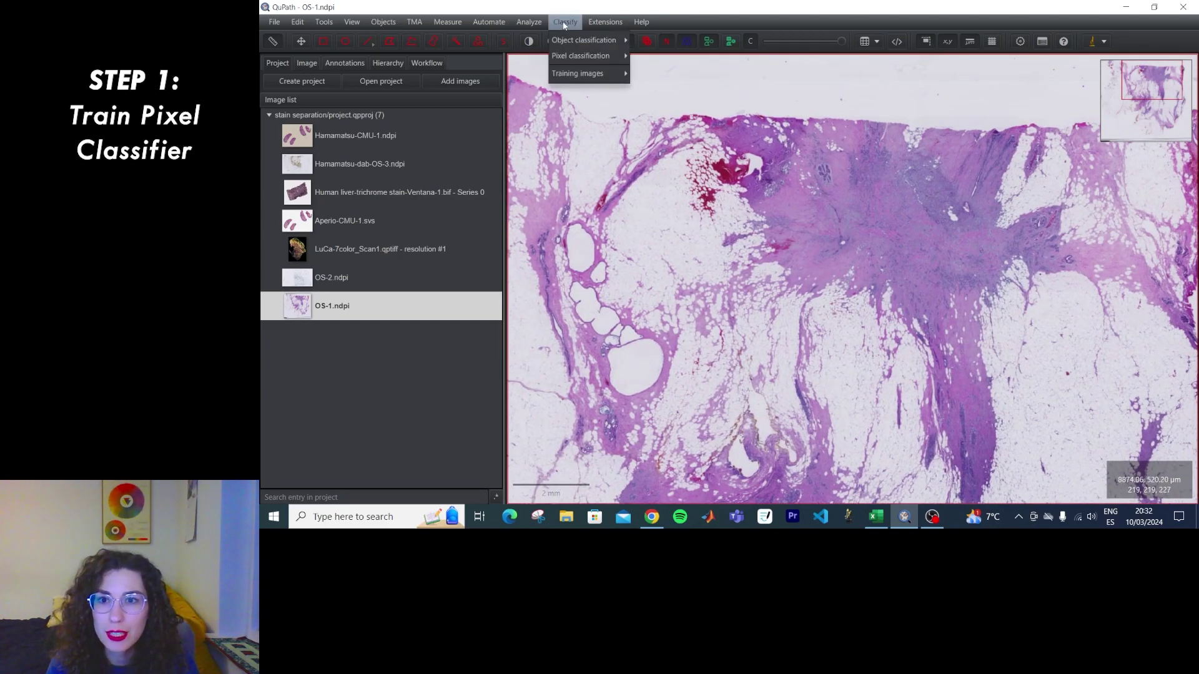
pyautogui.moveTo(565, 43)
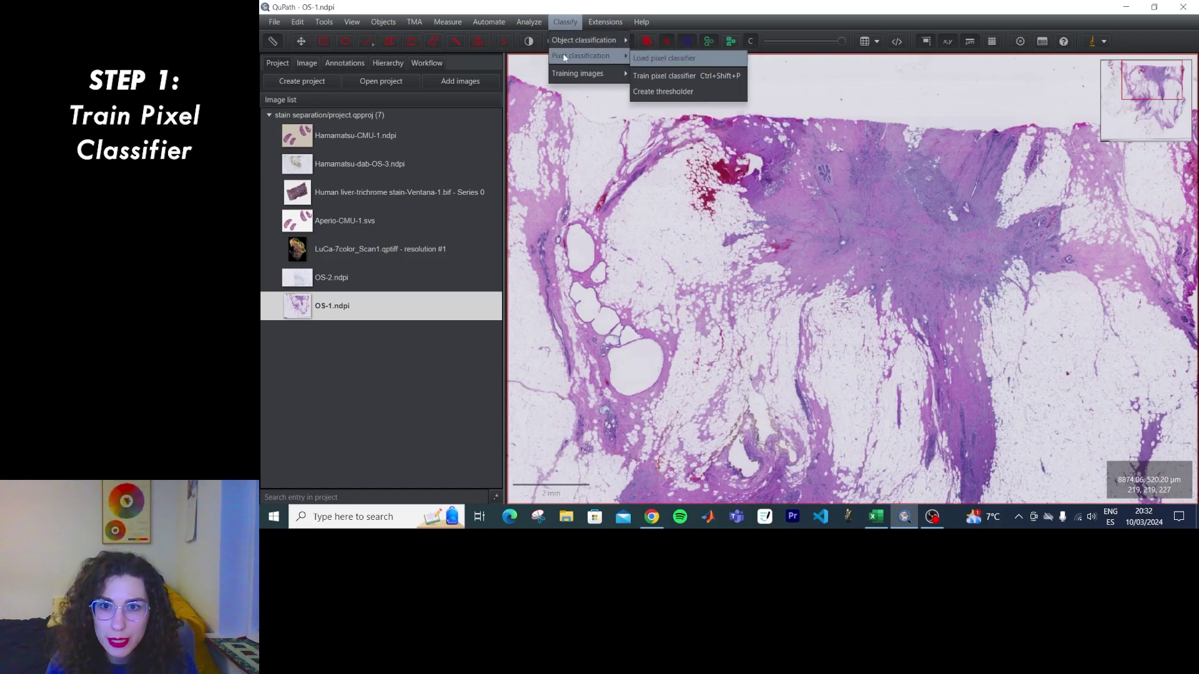
pyautogui.click(657, 76)
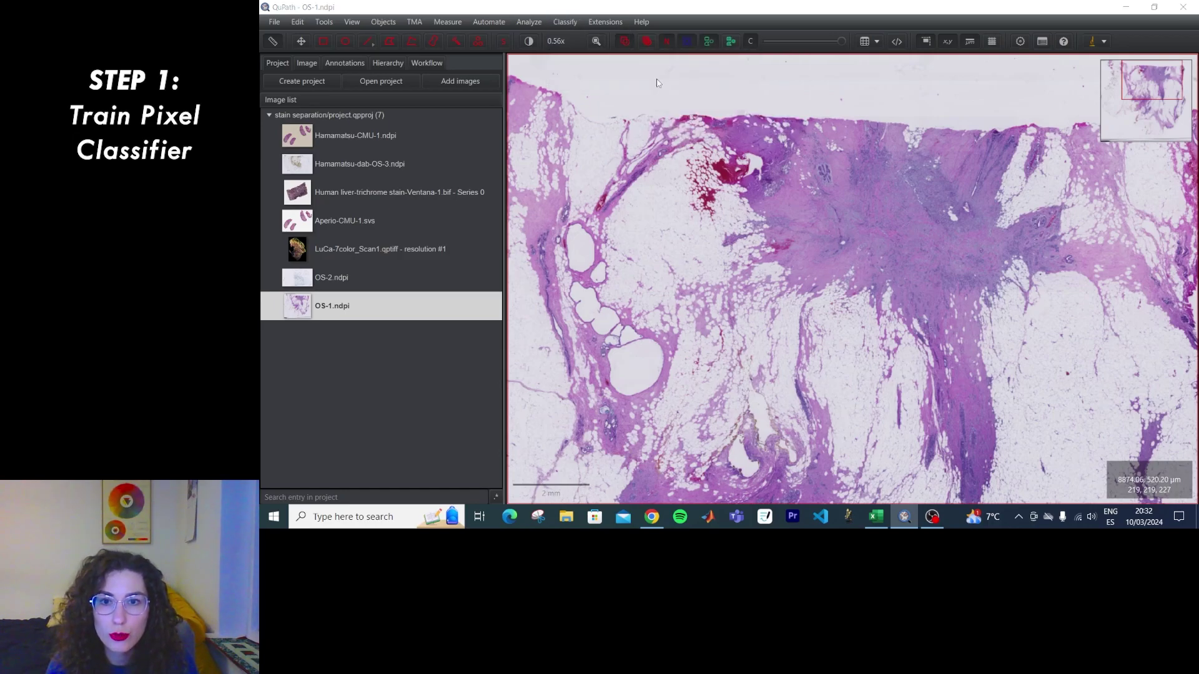
pyautogui.moveTo(631, 105); pyautogui.dragTo(532, 215)
pyautogui.click(481, 230)
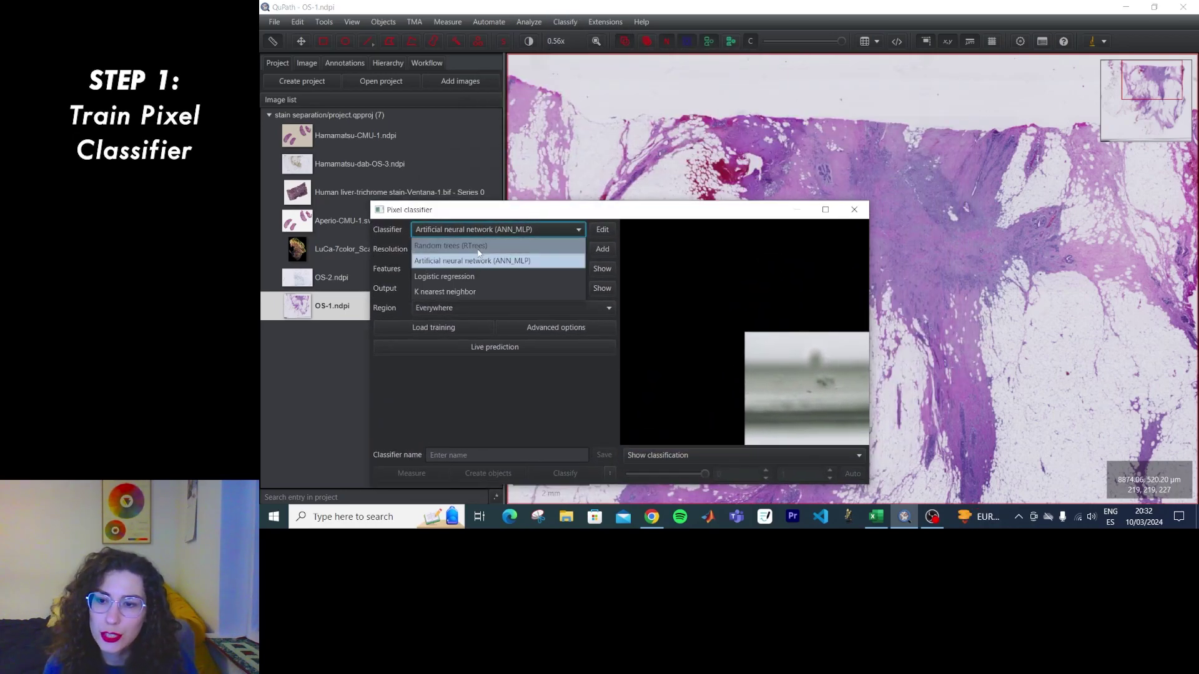
pyautogui.click(479, 248)
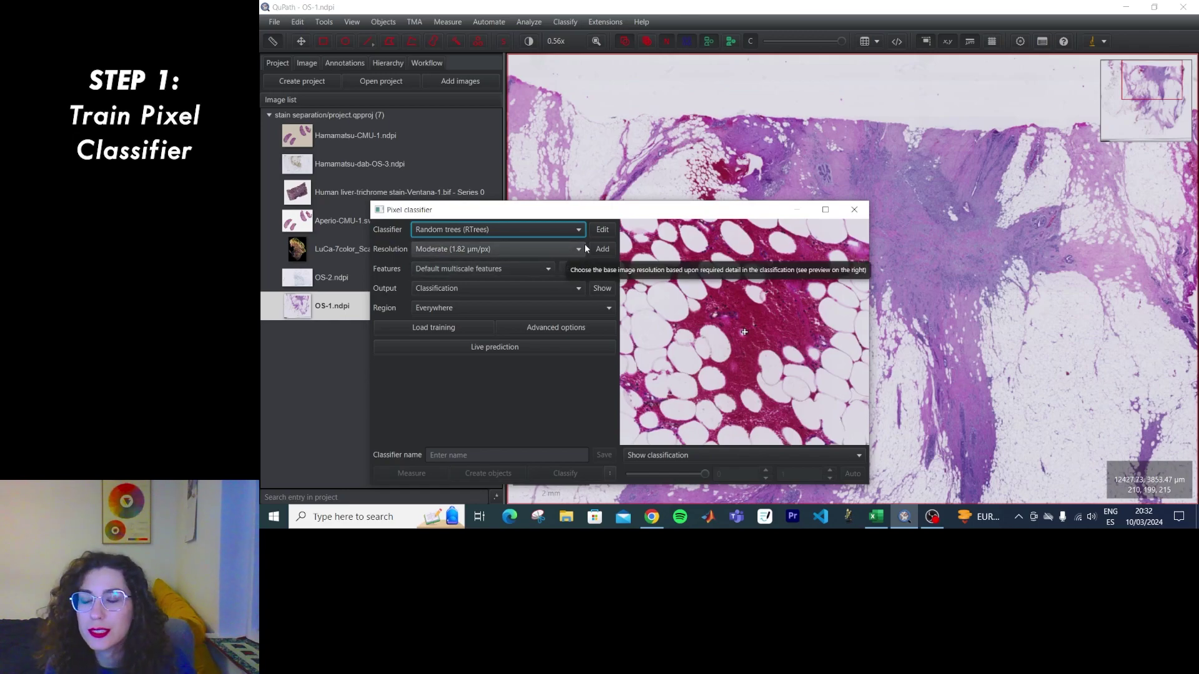
# Step: Draw a rectangular annotation of about 24.6 mm² around the red-stained and fatty tissue and set the classifier region to Any annotation ROI
pyautogui.click(462, 309)
pyautogui.click(462, 324)
pyautogui.moveTo(562, 209); pyautogui.dragTo(616, 283)
pyautogui.click(319, 42)
pyautogui.moveTo(632, 97)
pyautogui.mouseDown()
pyautogui.moveTo(806, 249)
pyautogui.moveTo(804, 264)
pyautogui.moveTo(842, 263)
pyautogui.mouseUp()
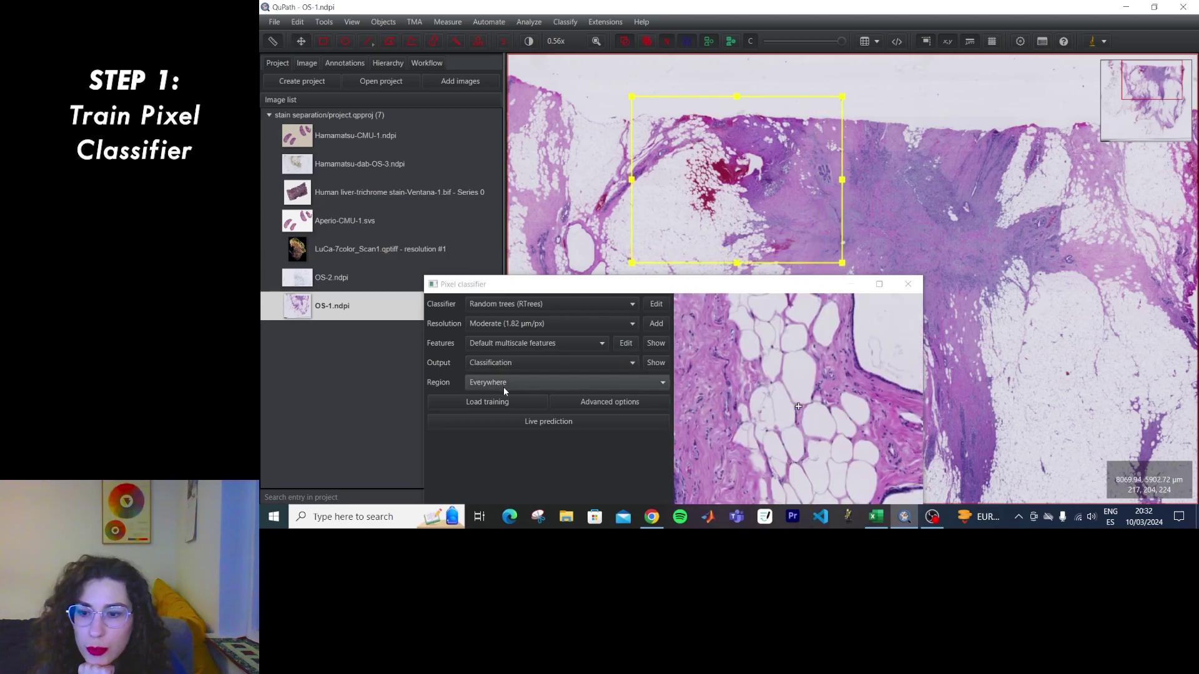
pyautogui.click(531, 382)
pyautogui.click(525, 429)
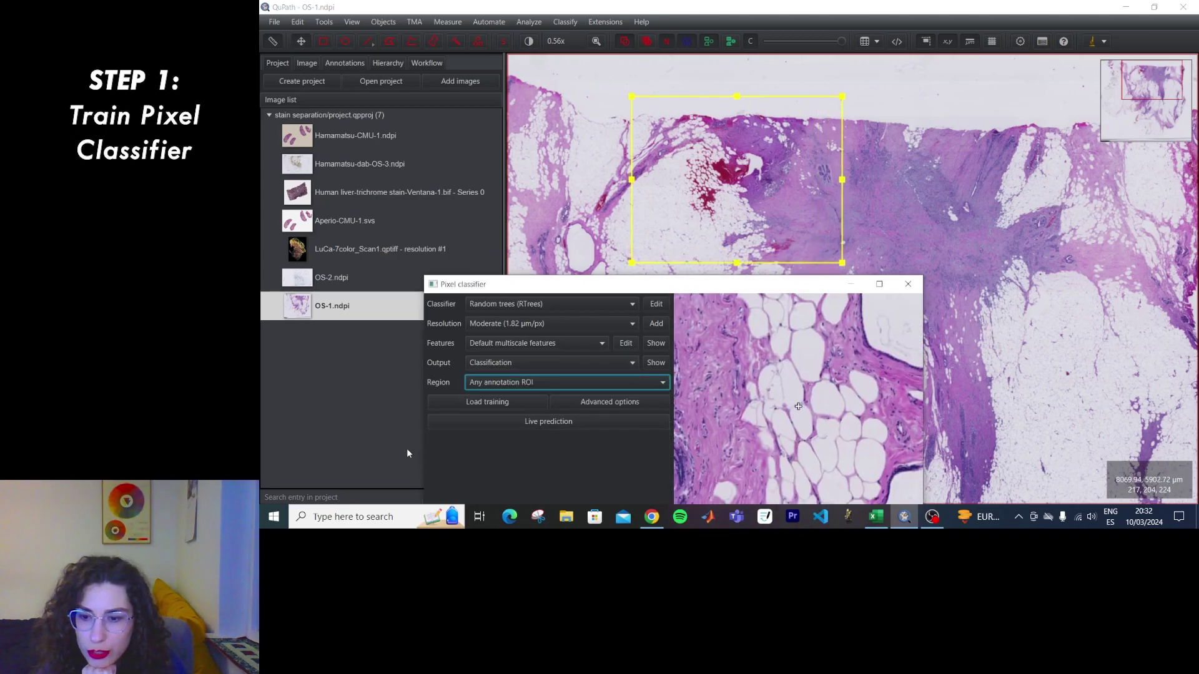
# Step: Inspect the tissue in and around the rectangle up close and close the pixel classifier window
pyautogui.moveTo(725, 285); pyautogui.dragTo(664, 403)
pyautogui.scroll(3, 810, 128)
pyautogui.scroll(5, 798, 287)
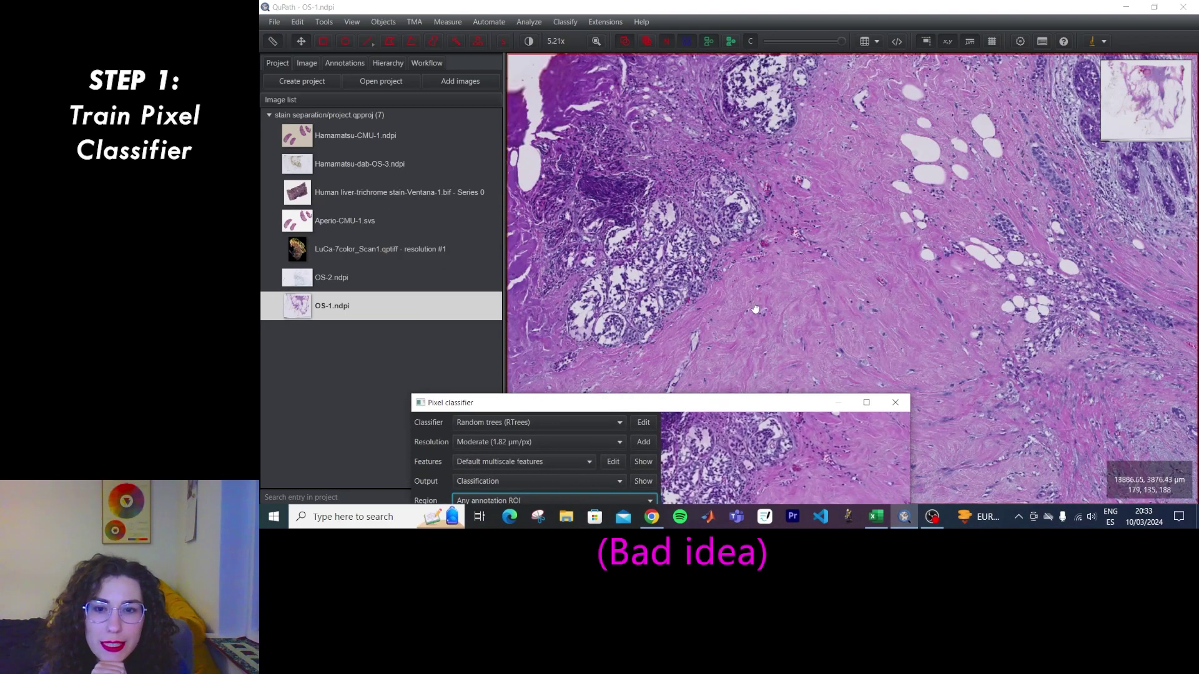
pyautogui.scroll(5, 798, 287)
pyautogui.scroll(-10, 797, 287)
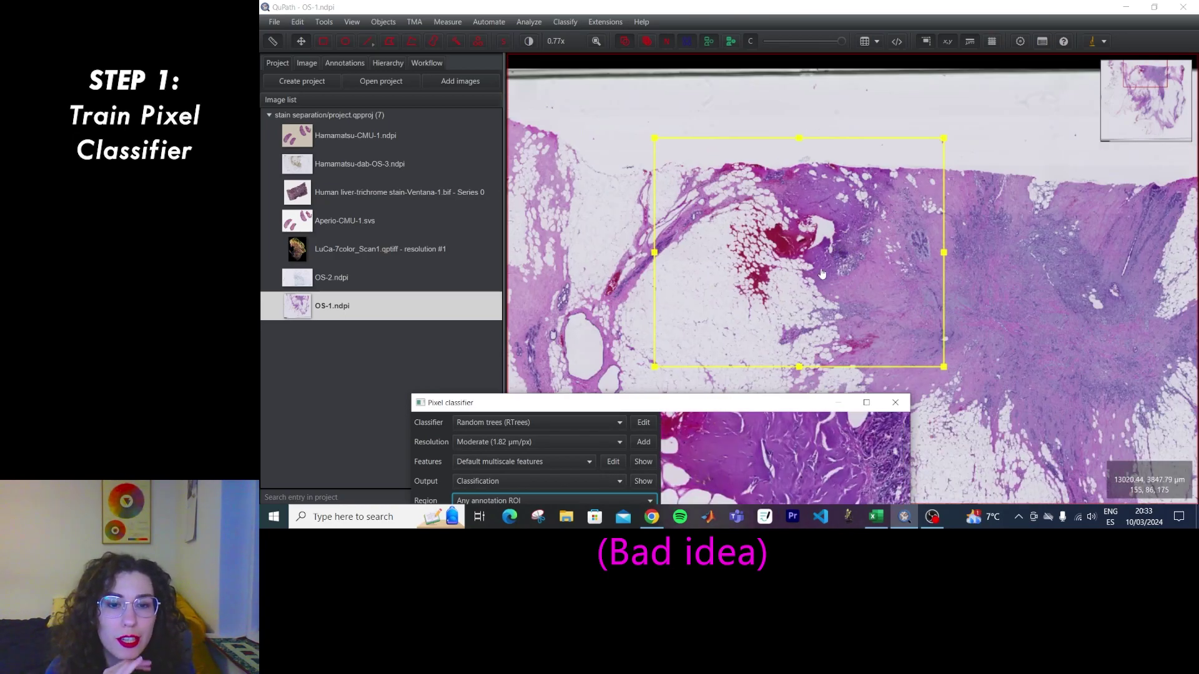
pyautogui.scroll(3, 797, 275)
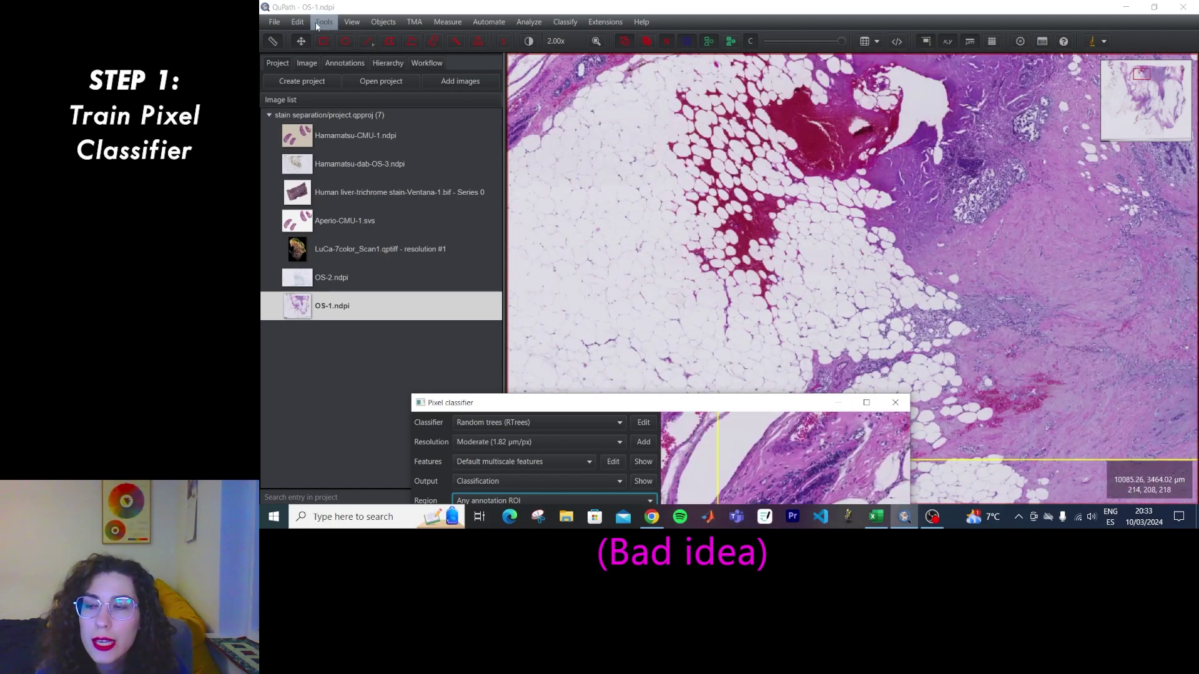
pyautogui.click(456, 41)
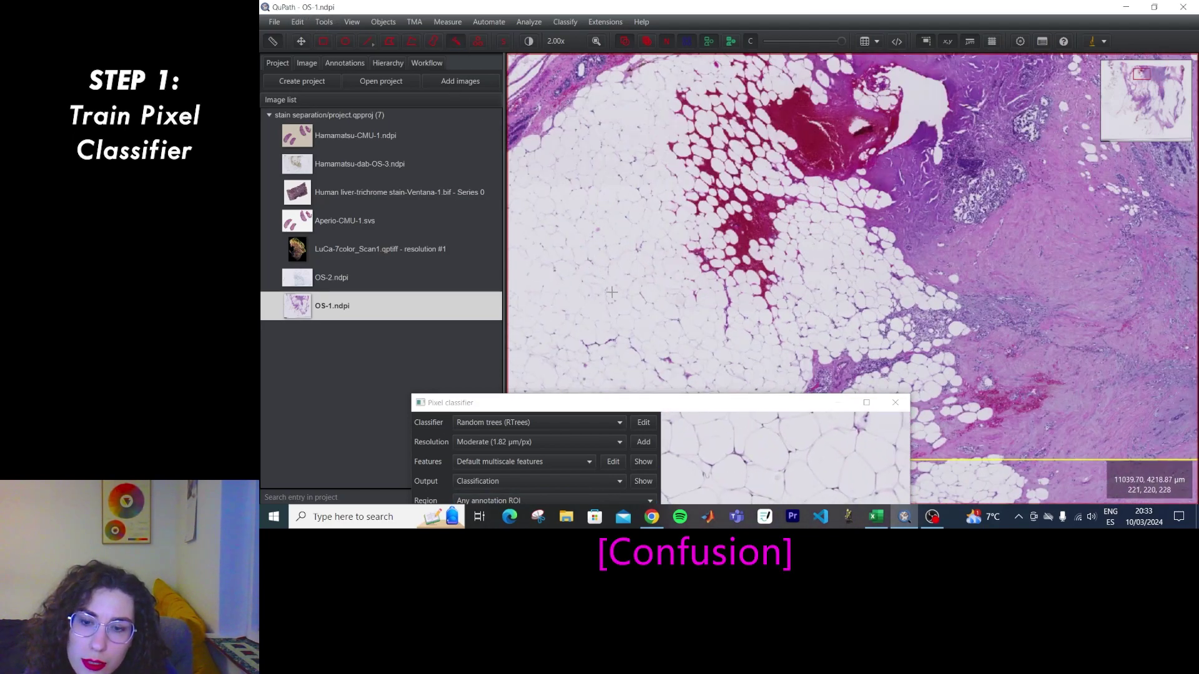
pyautogui.click(437, 43)
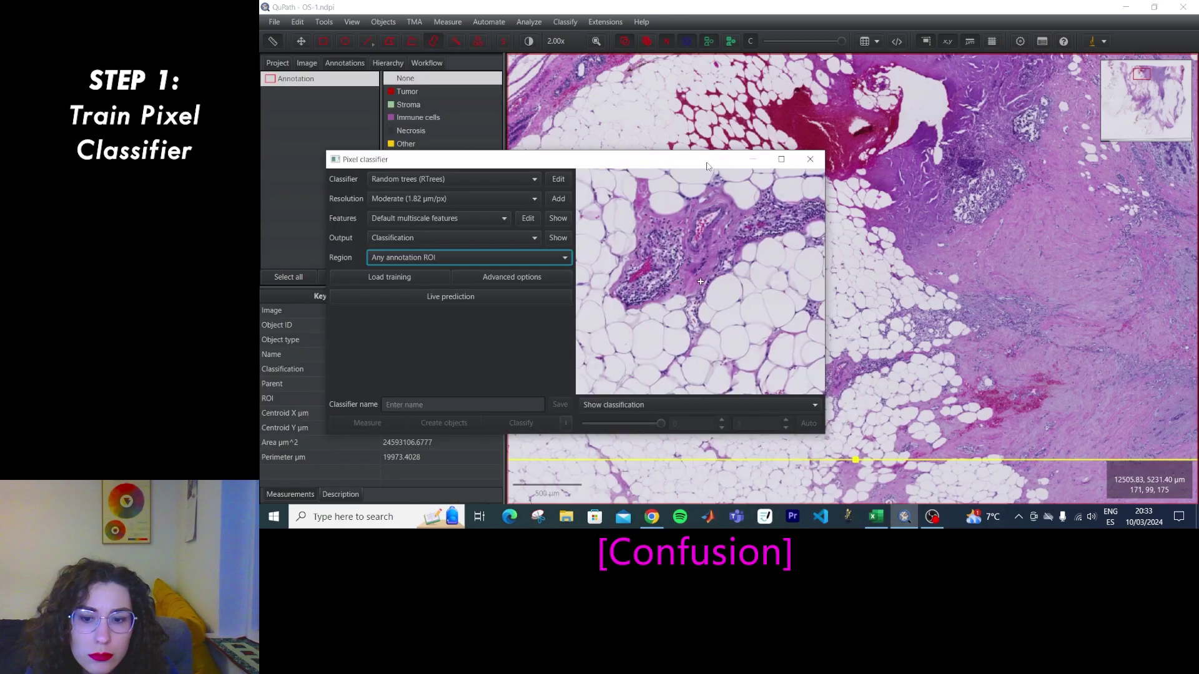
pyautogui.click(812, 161)
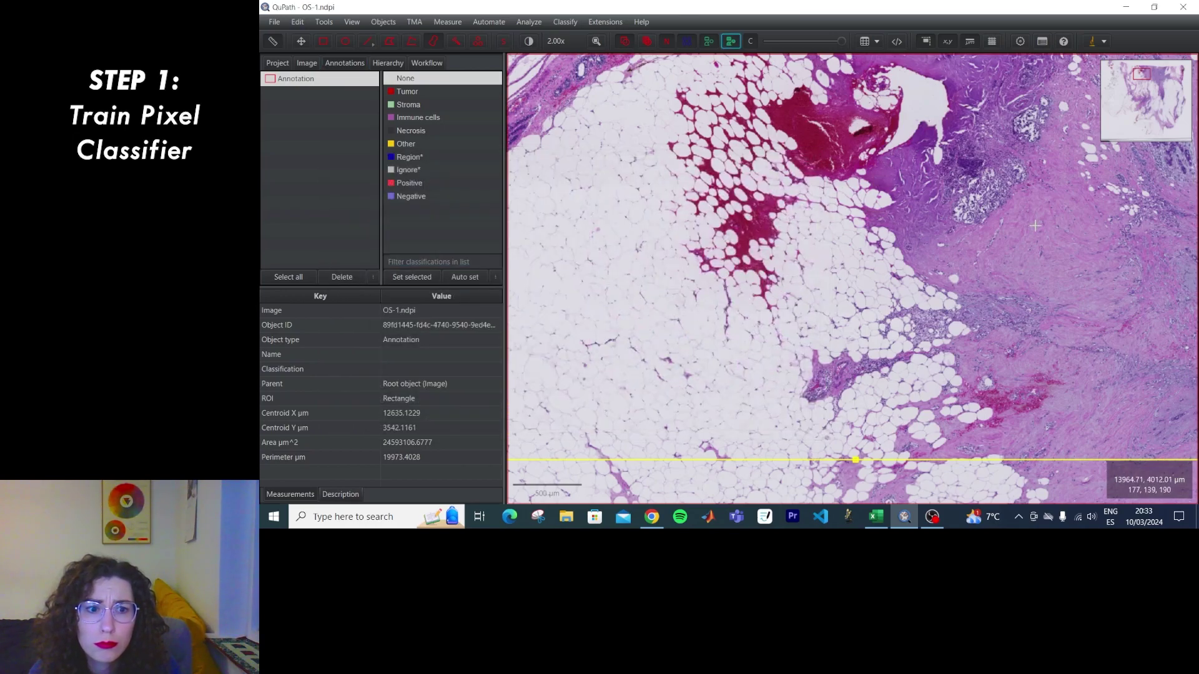
# Step: Try an ellipse annotation and a Wand annotation on the pink tissue, deleting each one
pyautogui.click(345, 41)
pyautogui.moveTo(995, 266); pyautogui.dragTo(1074, 341)
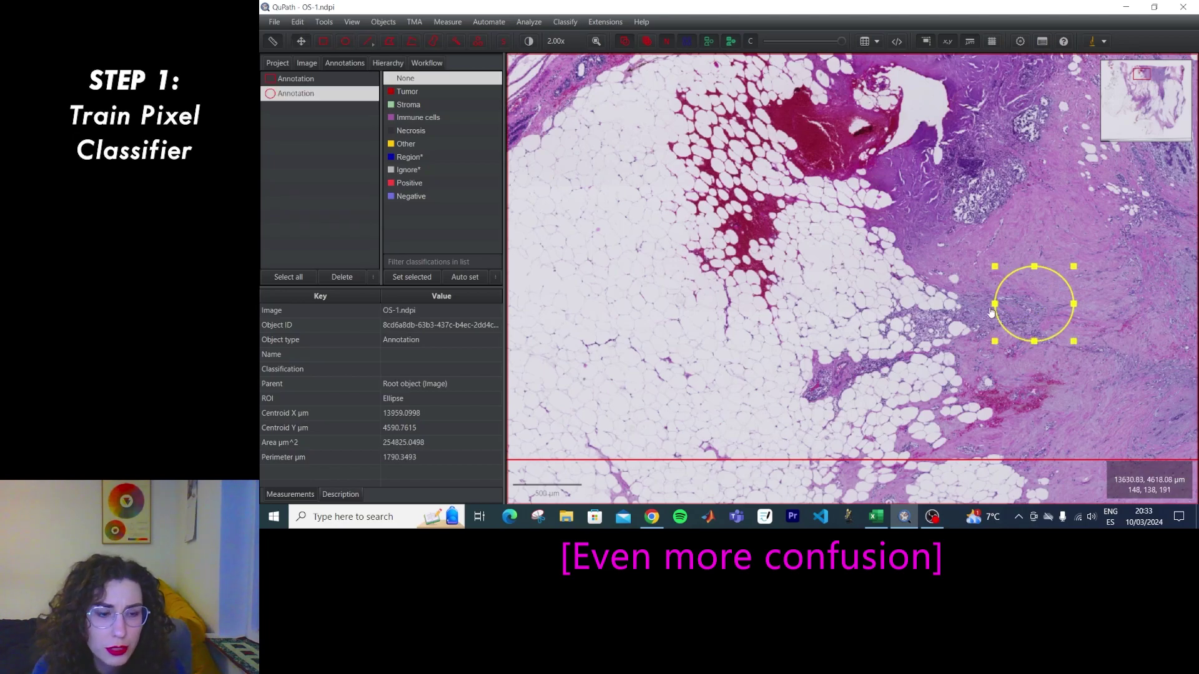
pyautogui.press('Delete')
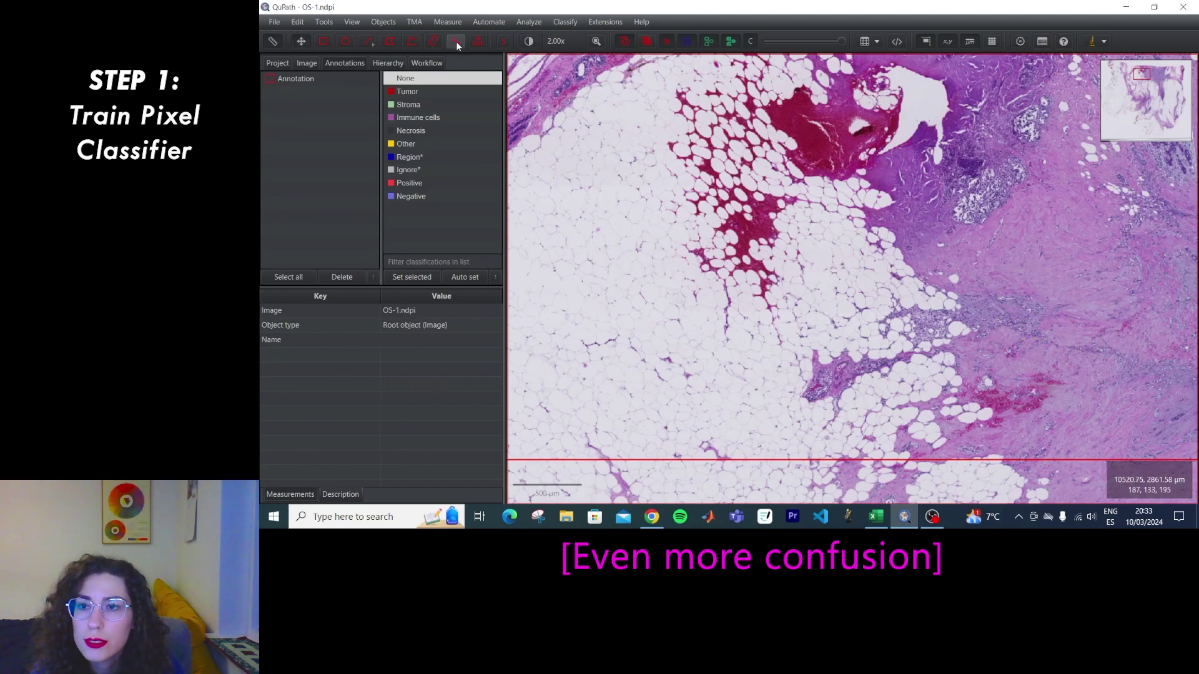
pyautogui.click(456, 42)
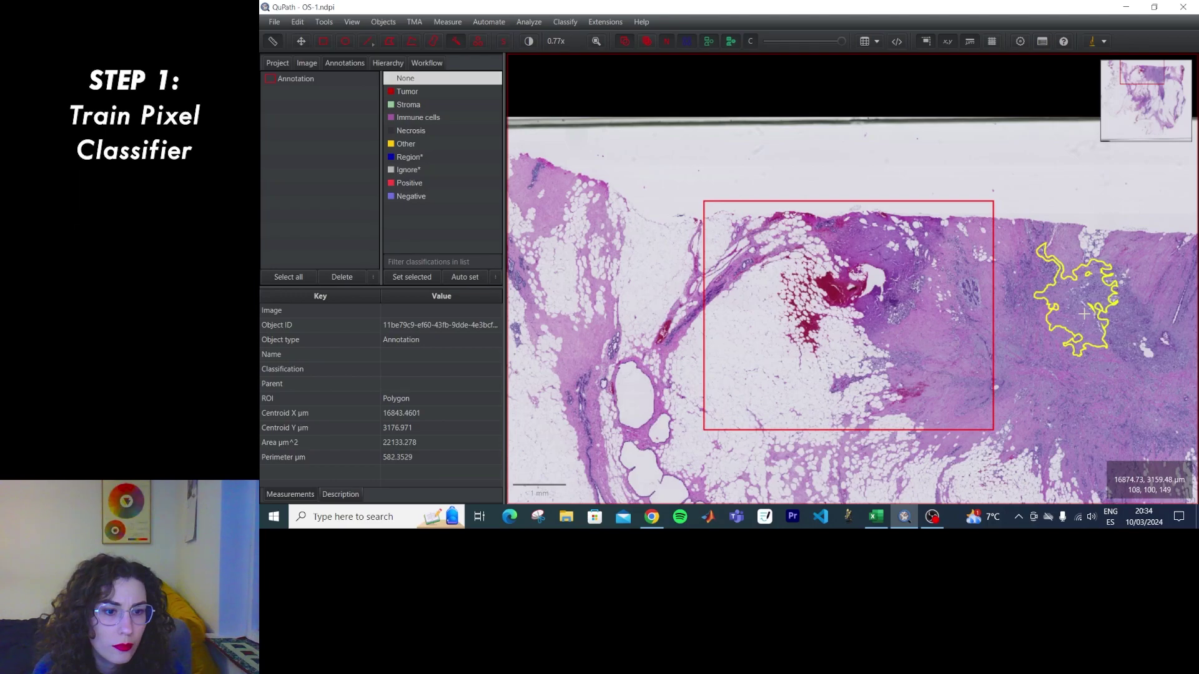
pyautogui.moveTo(1084, 314); pyautogui.dragTo(1080, 320)
pyautogui.press('Delete')
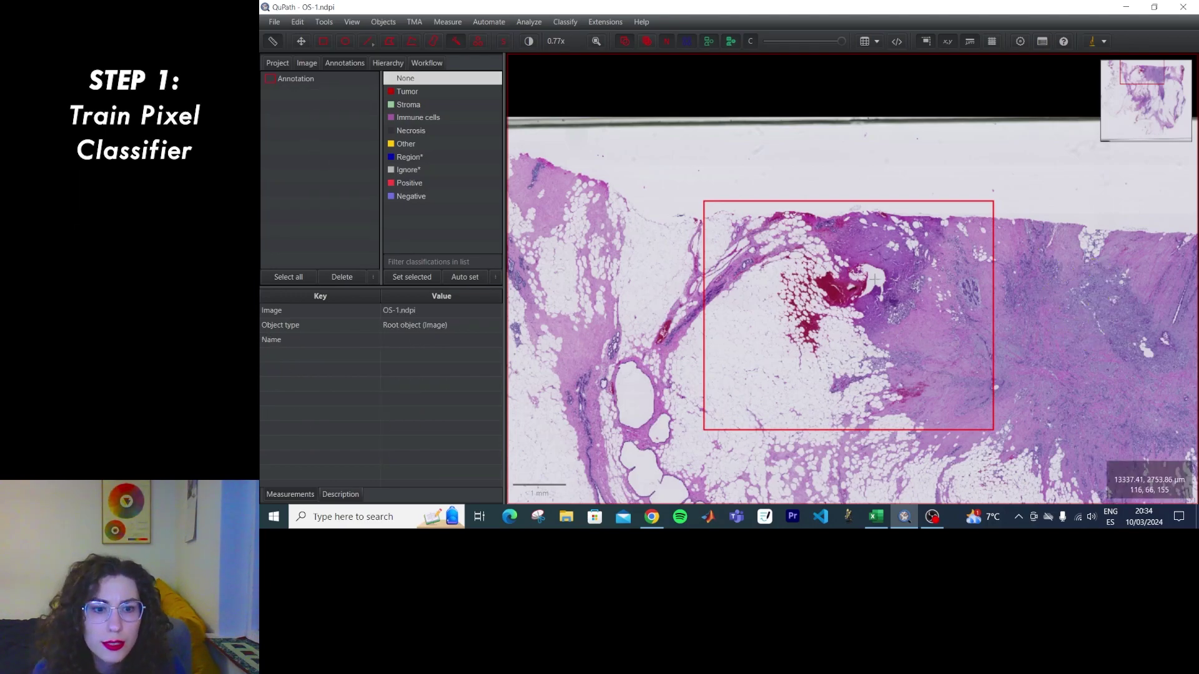
# Step: Delete the rectangular annotation around the red-stained and fatty tissue
pyautogui.click(912, 321)
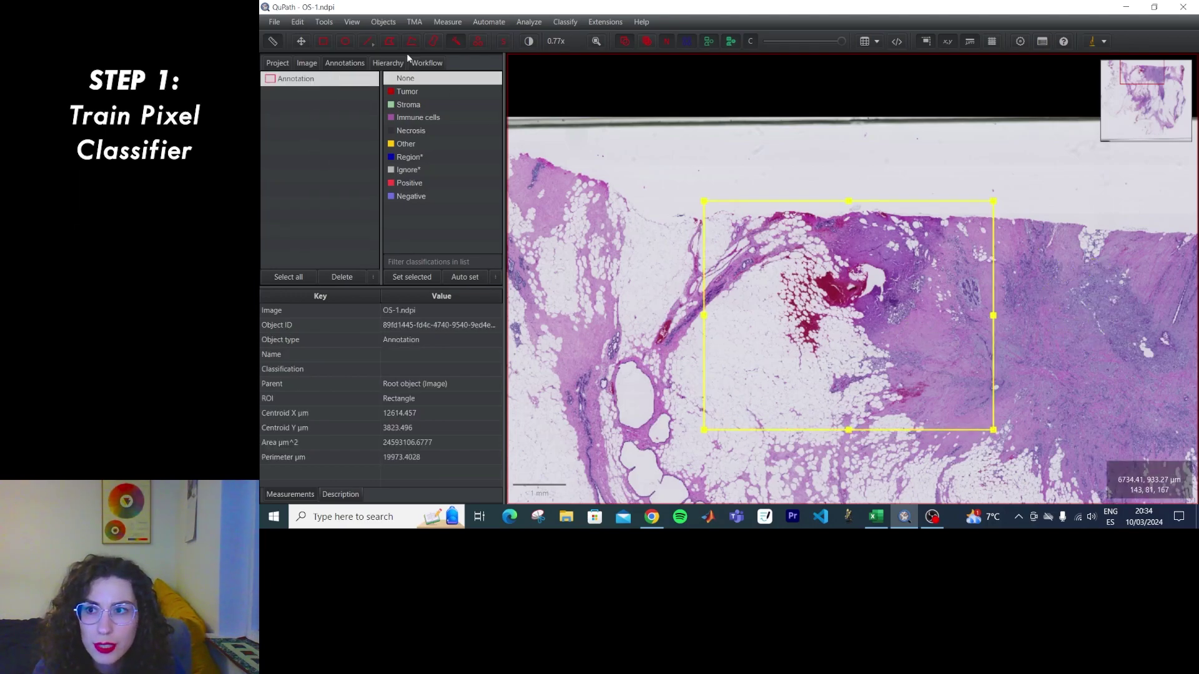
pyautogui.click(354, 277)
pyautogui.press('Return')
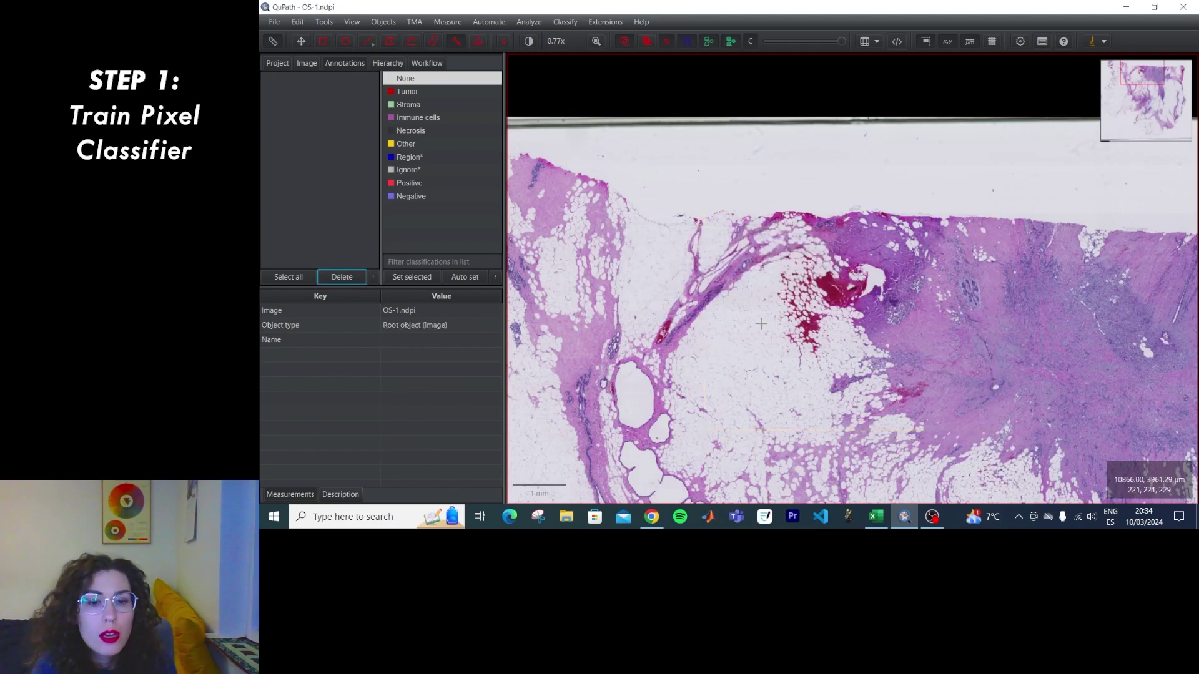
# Step: Outline a fatty area of about 2.73 mm² with the Wand tool and classify it as Other
pyautogui.moveTo(767, 309); pyautogui.dragTo(749, 333)
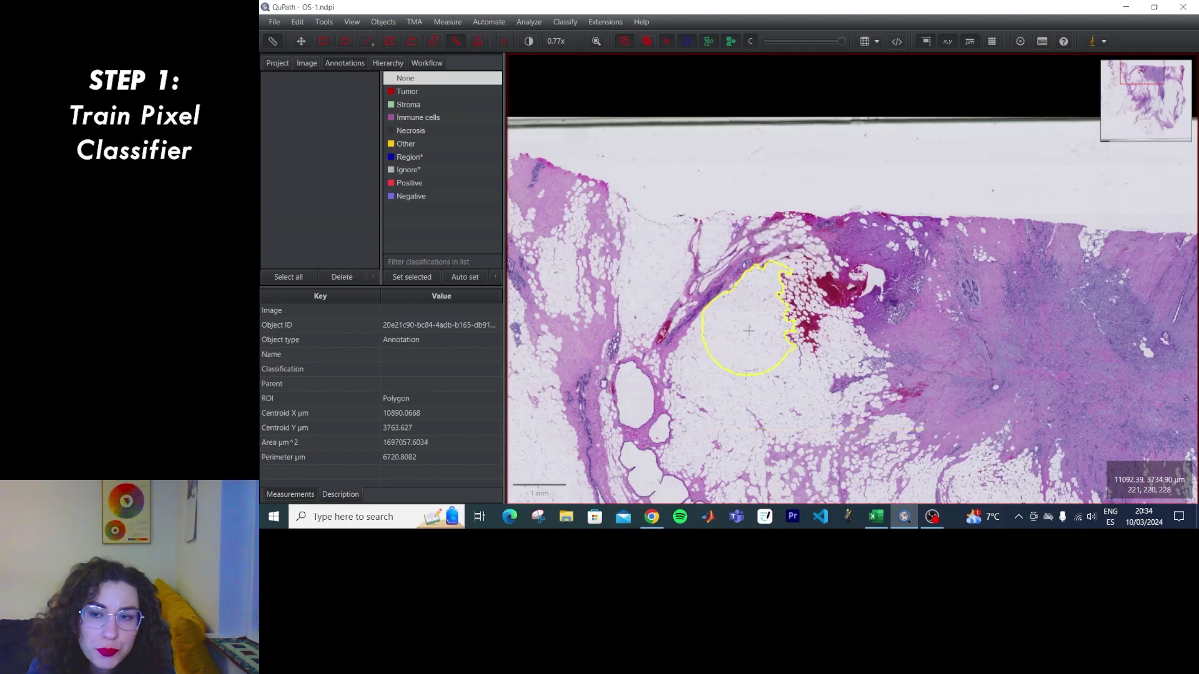
pyautogui.rightClick(749, 333)
pyautogui.moveTo(800, 361)
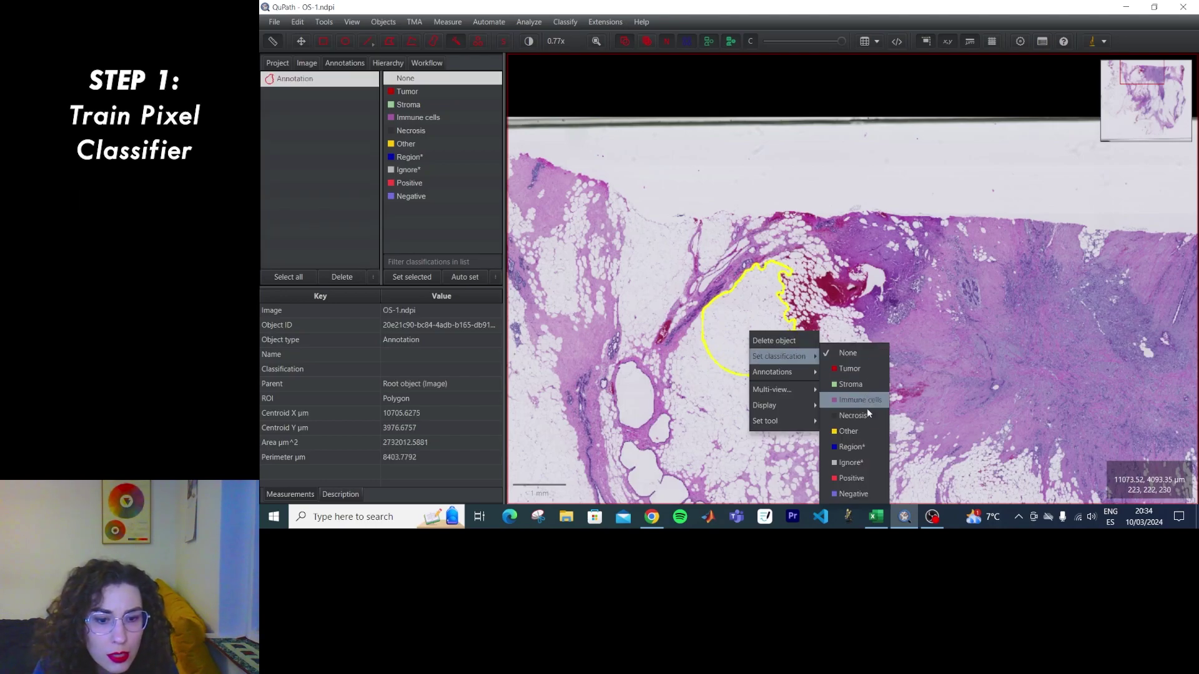
pyautogui.click(855, 431)
pyautogui.click(409, 145)
# Step: Outline about 5.48 mm² of empty background above the tissue with the Wand tool and classify it as Ignore*
pyautogui.moveTo(857, 176); pyautogui.dragTo(768, 183)
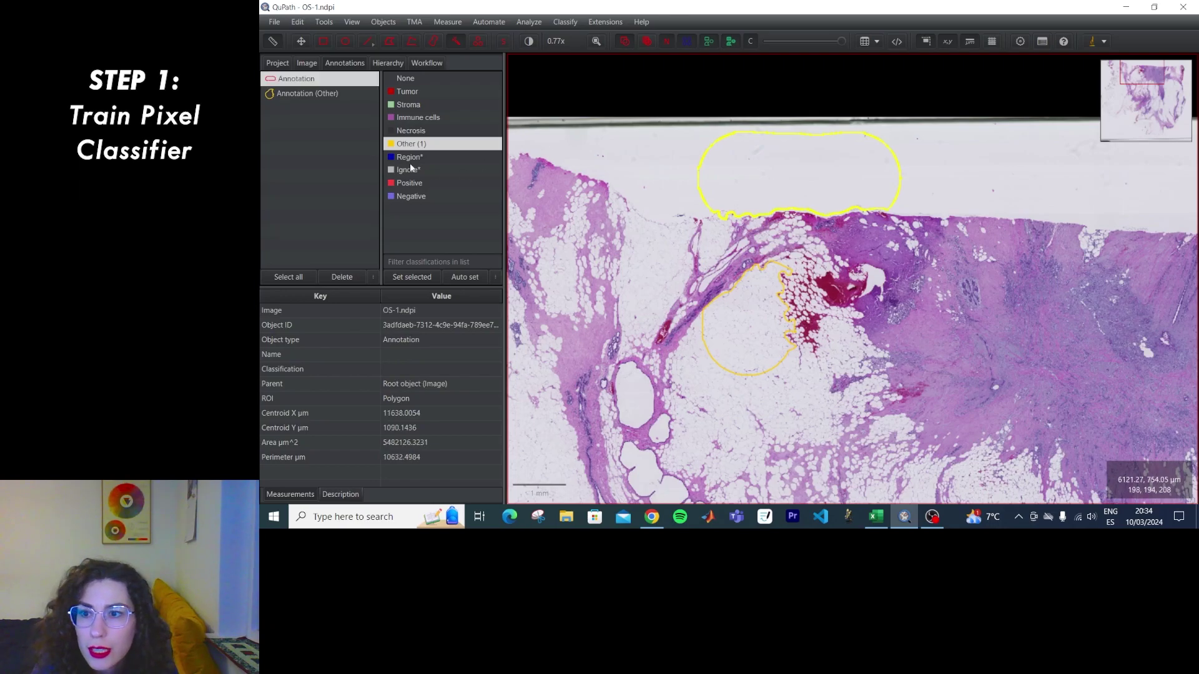
pyautogui.rightClick(809, 176)
pyautogui.moveTo(843, 199)
pyautogui.click(909, 306)
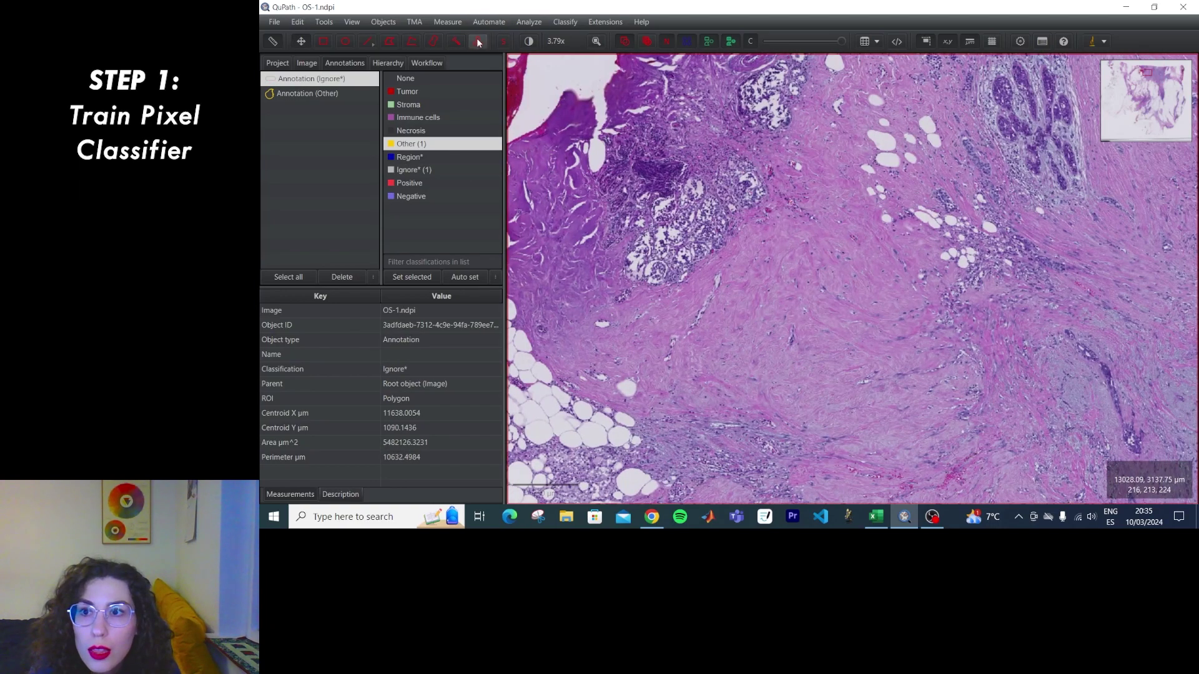
# Step: Brush about 0.16 mm² of pink stroma classified as Region* and about 0.08 mm² of the nearby cell cluster classified as Tumor
pyautogui.moveTo(873, 289)
pyautogui.mouseDown()
pyautogui.moveTo(793, 274)
pyautogui.moveTo(812, 318)
pyautogui.moveTo(877, 292)
pyautogui.mouseUp()
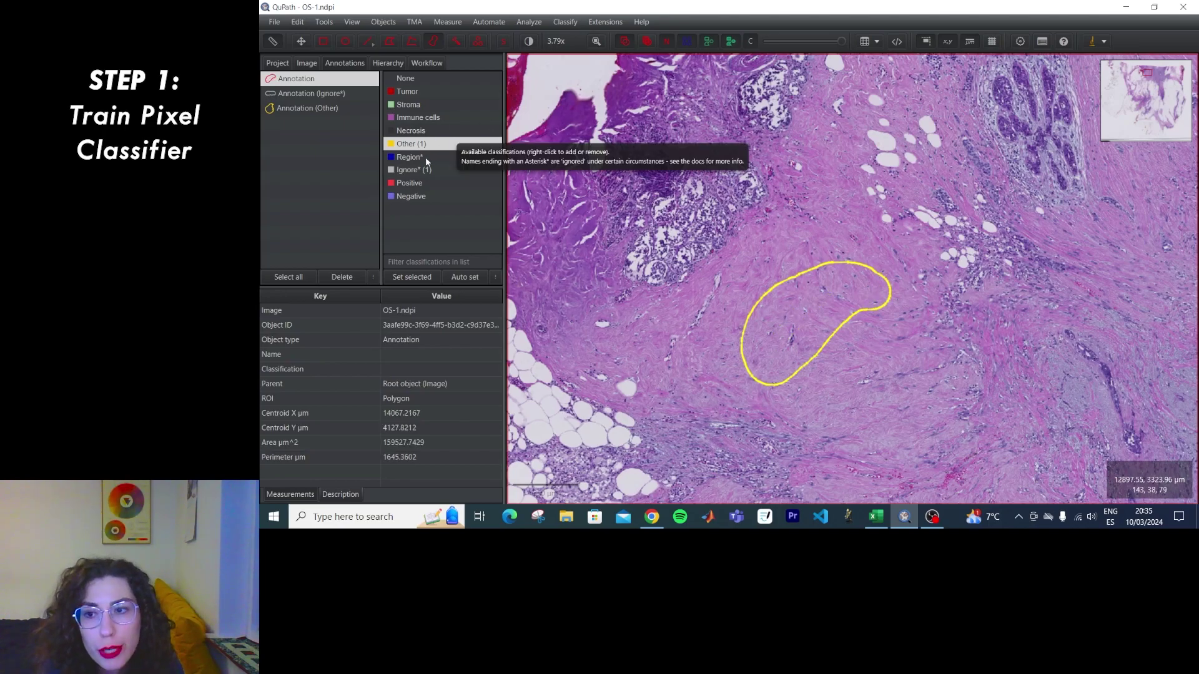
pyautogui.click(425, 156)
pyautogui.moveTo(728, 164)
pyautogui.mouseDown()
pyautogui.moveTo(734, 191)
pyautogui.moveTo(675, 234)
pyautogui.moveTo(743, 206)
pyautogui.moveTo(713, 204)
pyautogui.mouseUp()
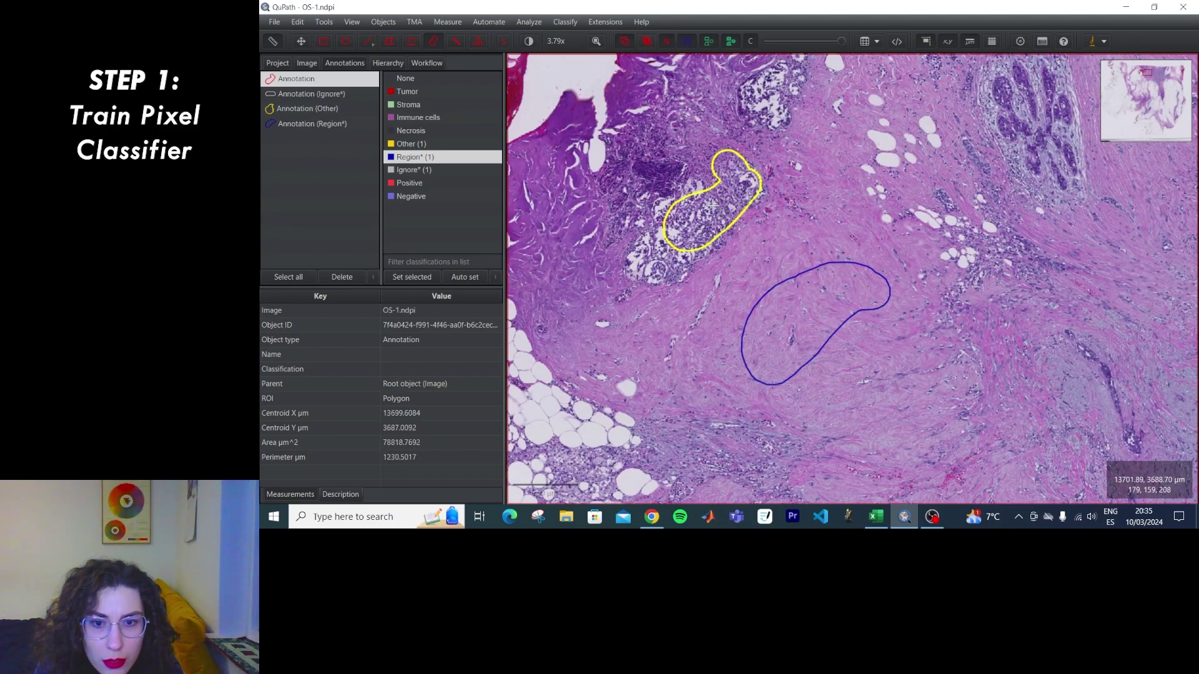
pyautogui.rightClick(714, 206)
pyautogui.click(827, 243)
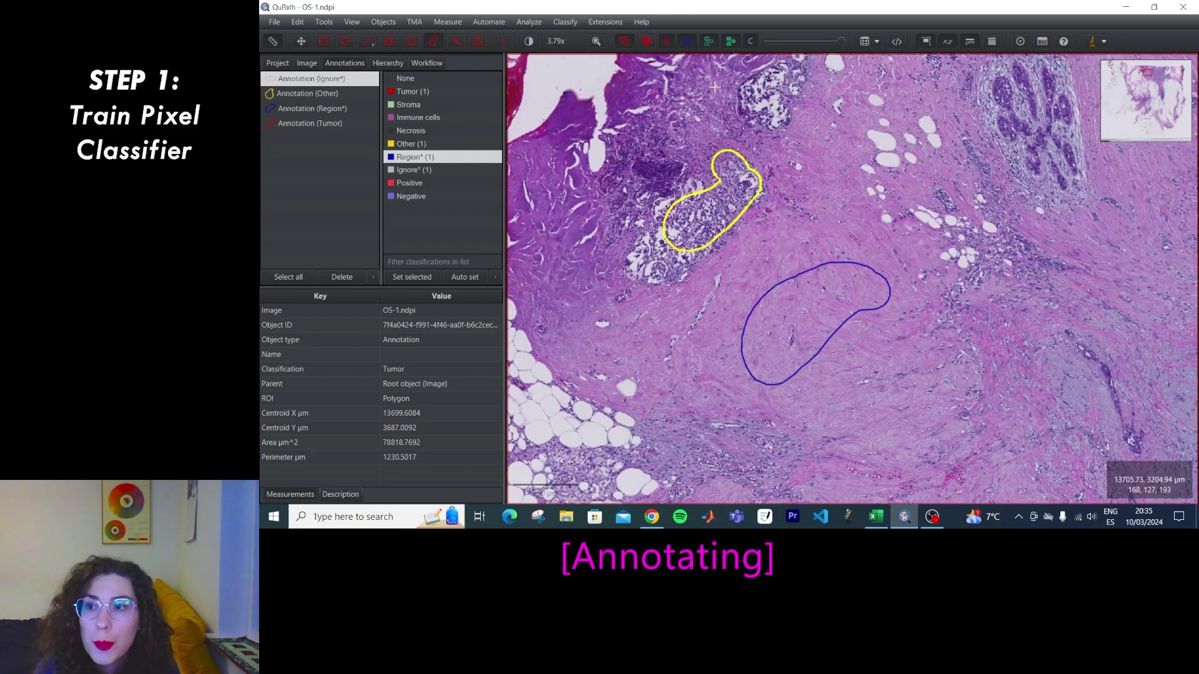
# Step: Brush two more small training annotations, classifying the one on the glandular tissue as Tumor and the one on the stroma as Region*
pyautogui.moveTo(1031, 237)
pyautogui.mouseDown()
pyautogui.moveTo(1005, 265)
pyautogui.moveTo(1029, 237)
pyautogui.mouseUp()
pyautogui.rightClick(1013, 253)
pyautogui.moveTo(1053, 279)
pyautogui.click(1106, 297)
pyautogui.moveTo(843, 138); pyautogui.dragTo(840, 197)
pyautogui.rightClick(844, 191)
pyautogui.moveTo(899, 214)
pyautogui.click(949, 311)
# Step: Brush an annotation of about 0.42 mm² over the fatty tissue below the red-stained area and classify it as Other
pyautogui.scroll(-5, 566, 340)
pyautogui.moveTo(580, 331); pyautogui.dragTo(556, 329)
pyautogui.rightClick(556, 329)
pyautogui.moveTo(590, 351)
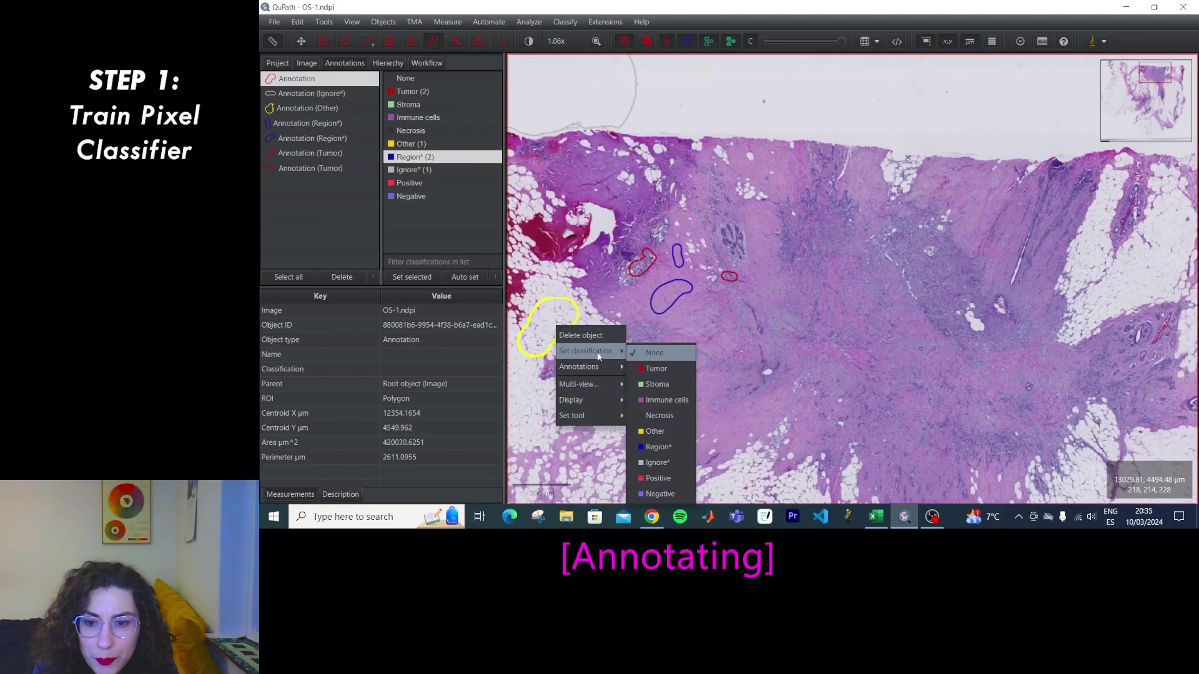
pyautogui.click(663, 439)
# Step: Brush an annotation of about 1.23 mm² over the empty background above the tissue and classify it as Ignore*
pyautogui.moveTo(861, 123); pyautogui.dragTo(865, 120)
pyautogui.rightClick(863, 120)
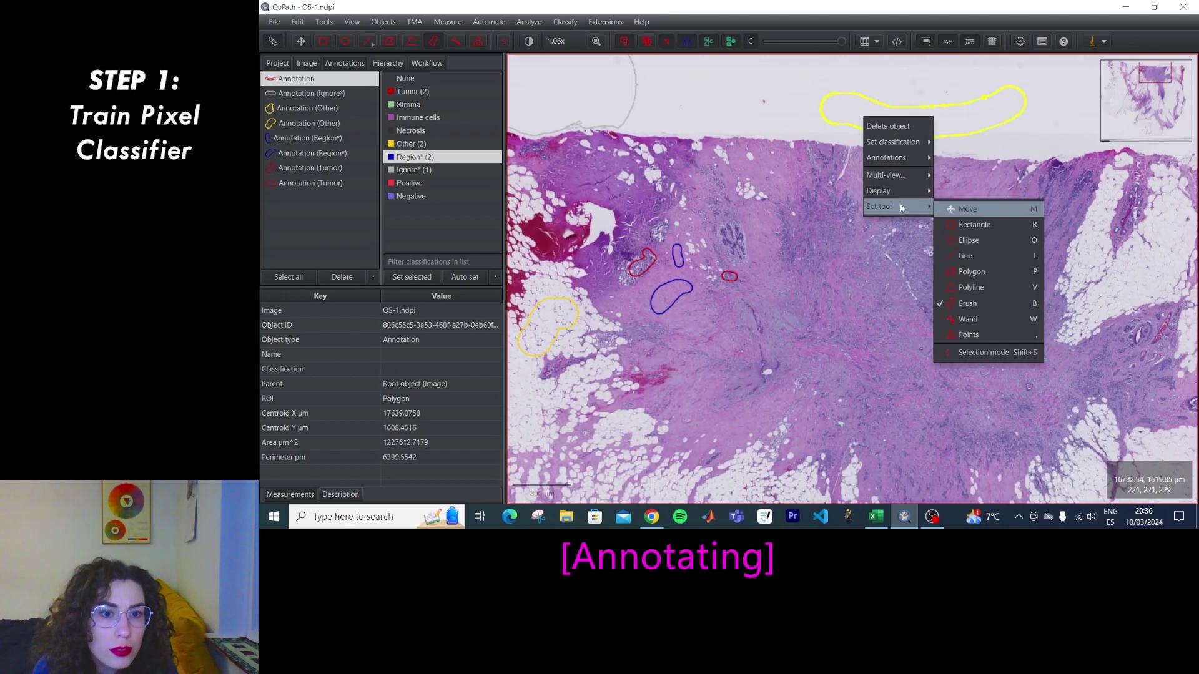
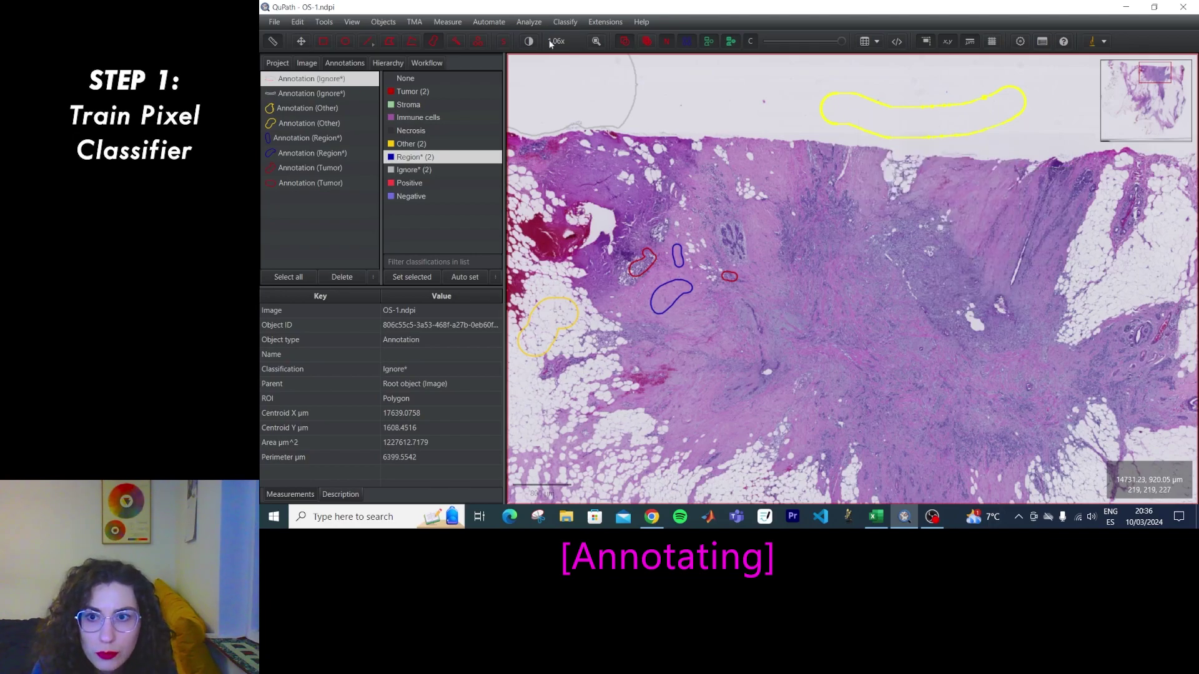
# Step: Start training a pixel classifier and set its type to Random trees (RTrees)
pyautogui.click(565, 22)
pyautogui.moveTo(570, 57)
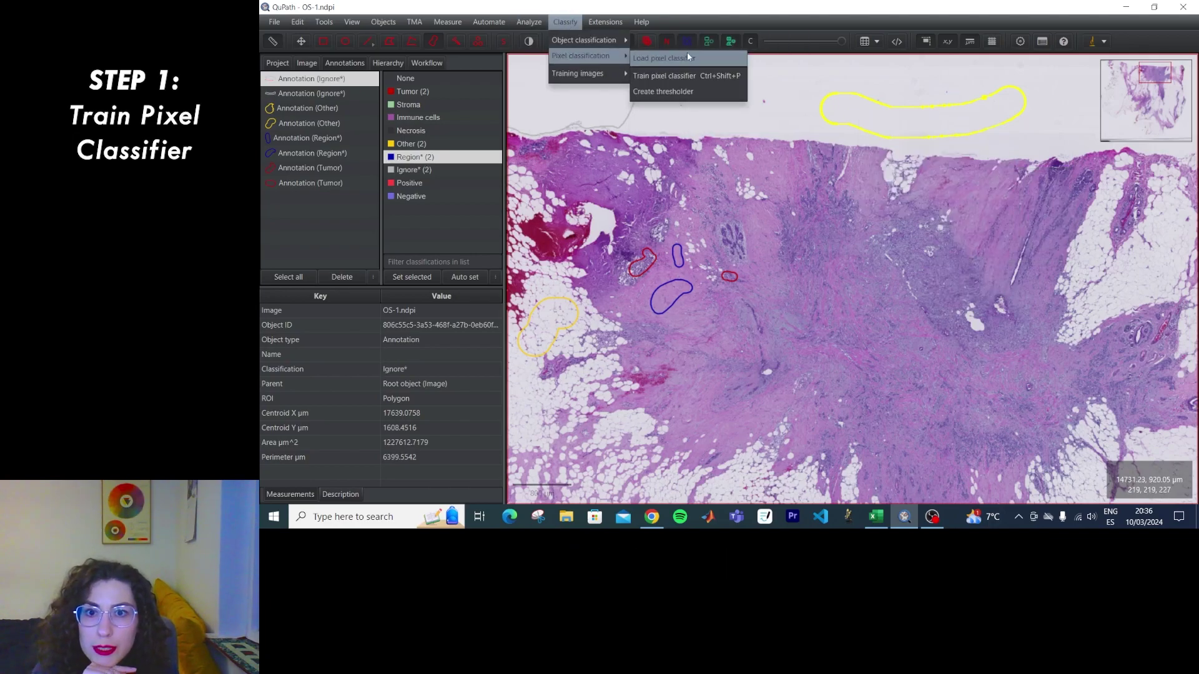
pyautogui.click(688, 77)
pyautogui.moveTo(643, 86); pyautogui.dragTo(594, 159)
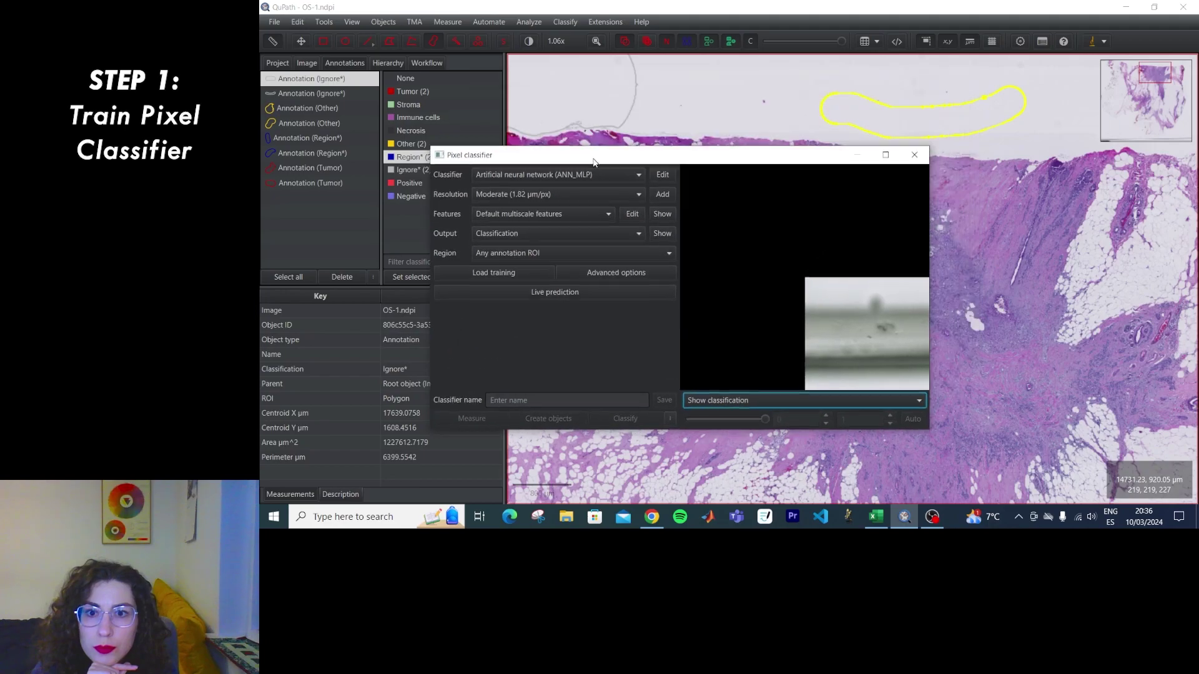
pyautogui.click(569, 175)
pyautogui.click(553, 198)
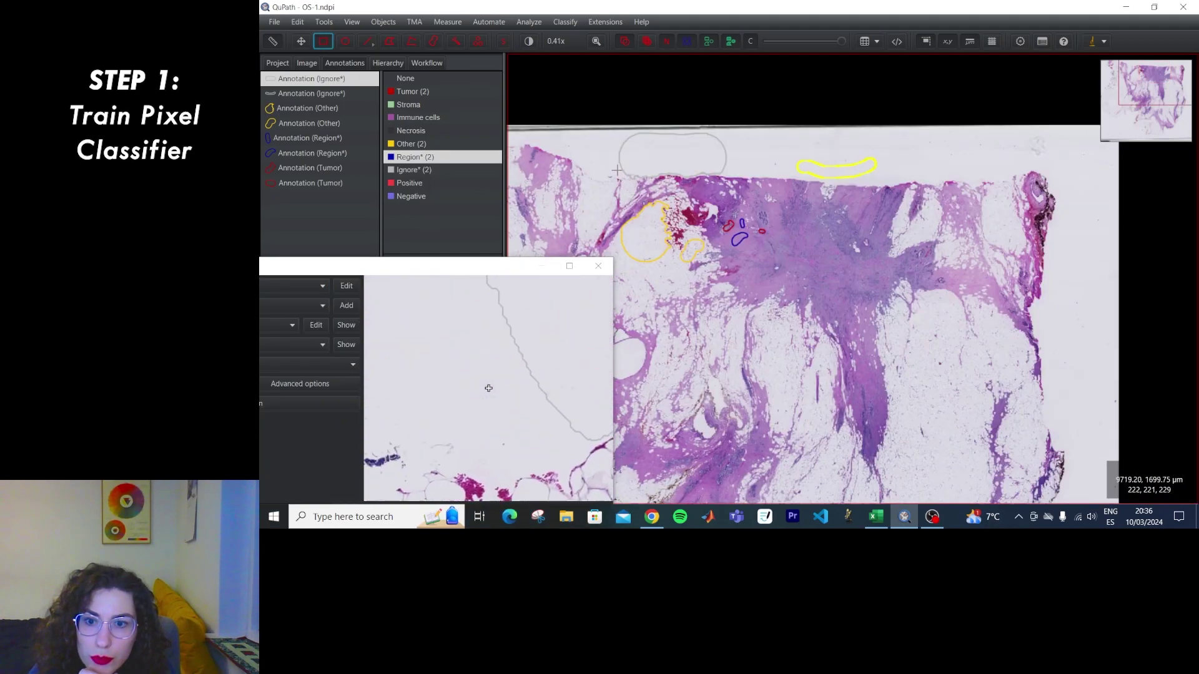
# Step: Draw a rectangular annotation of about 30.3 mm² around the fatty and red-stained tissue and run live prediction with Classification output
pyautogui.moveTo(612, 167); pyautogui.dragTo(783, 300)
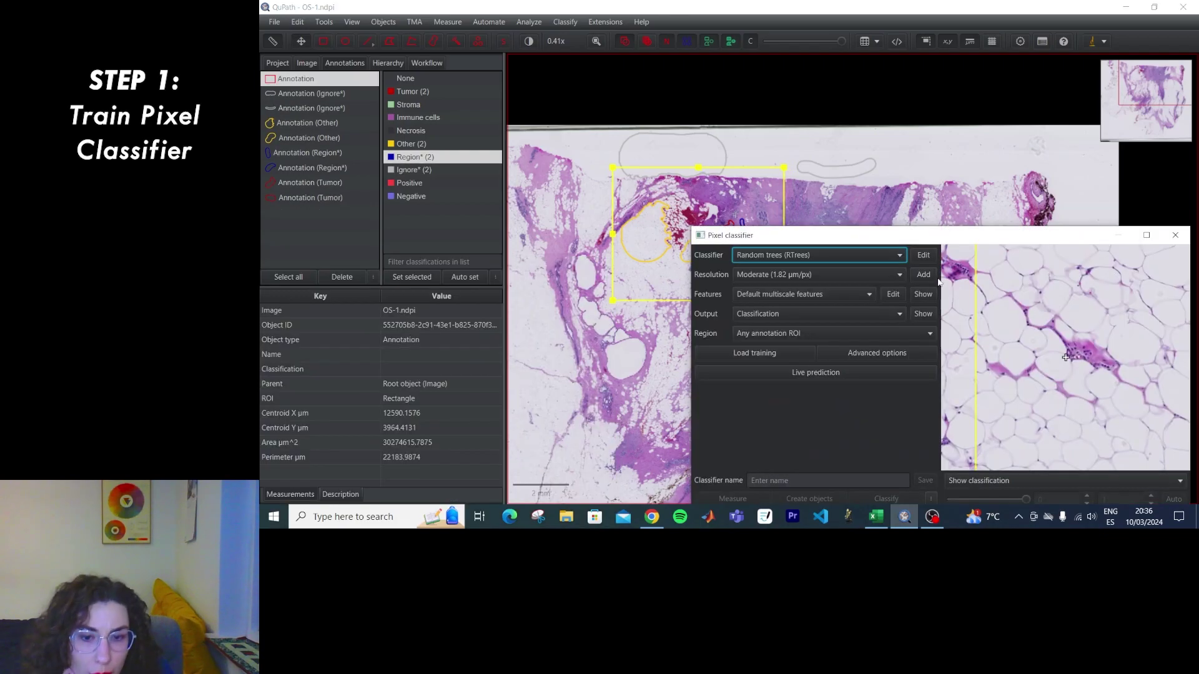
pyautogui.click(801, 319)
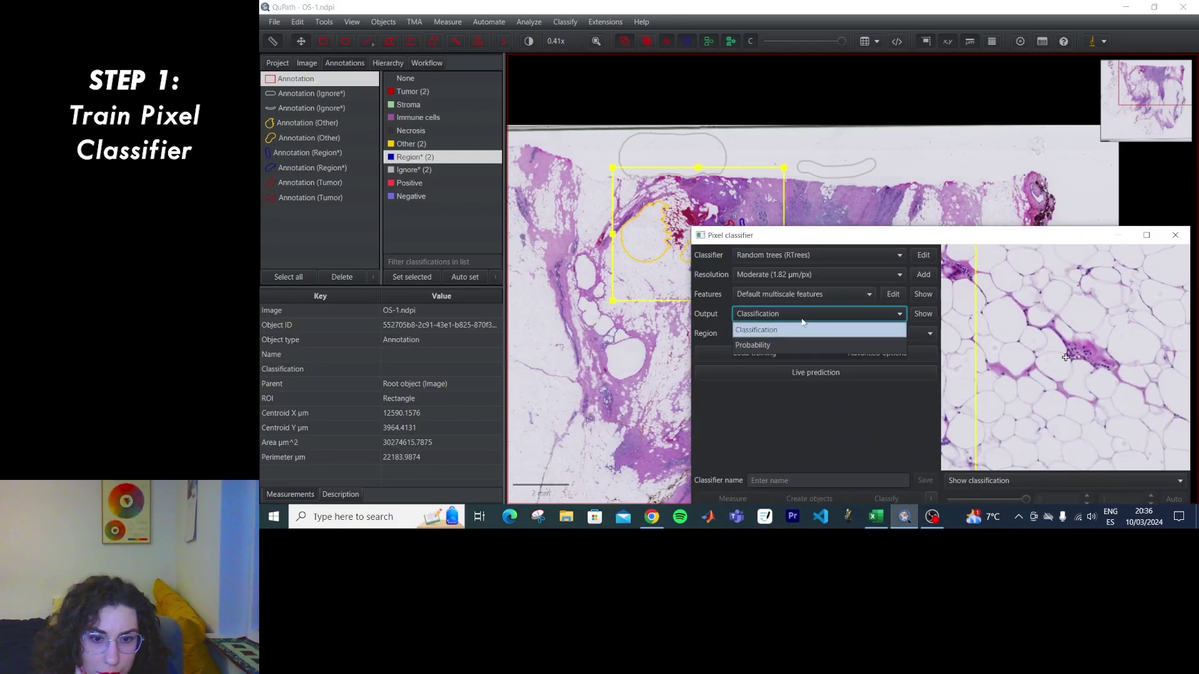
pyautogui.click(793, 327)
pyautogui.click(781, 332)
pyautogui.click(796, 377)
pyautogui.click(800, 377)
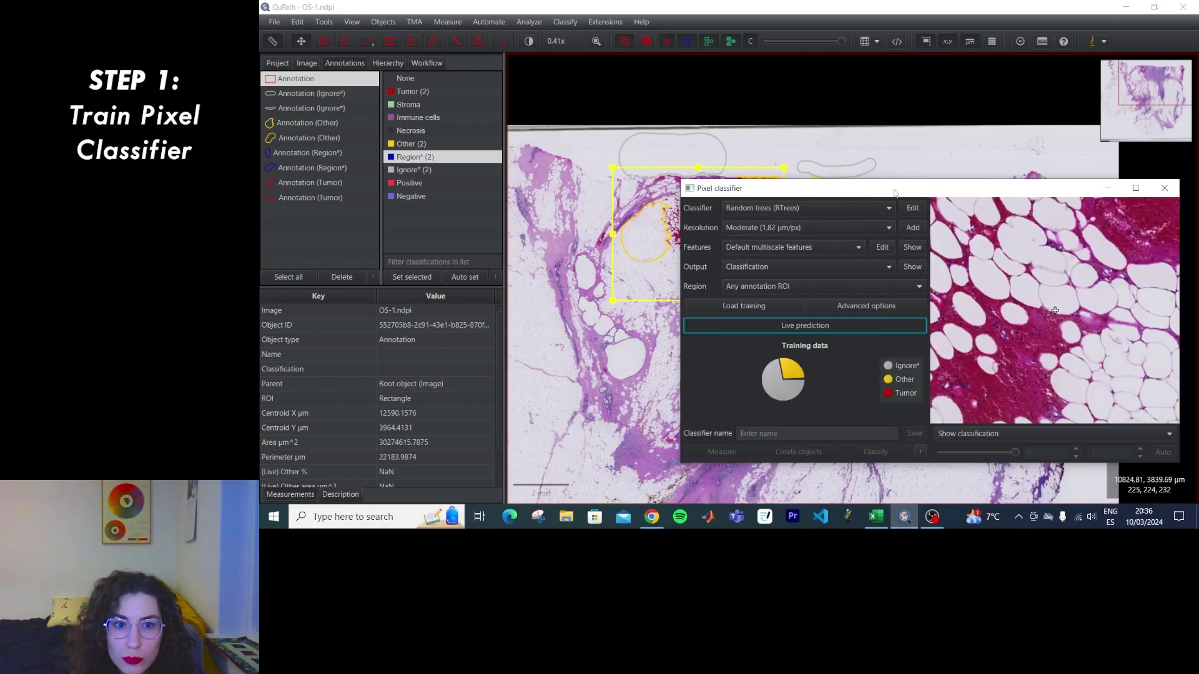
# Step: Examine the live prediction overlay and the training data chart, and close the pixel classifier
pyautogui.moveTo(894, 193); pyautogui.dragTo(789, 324)
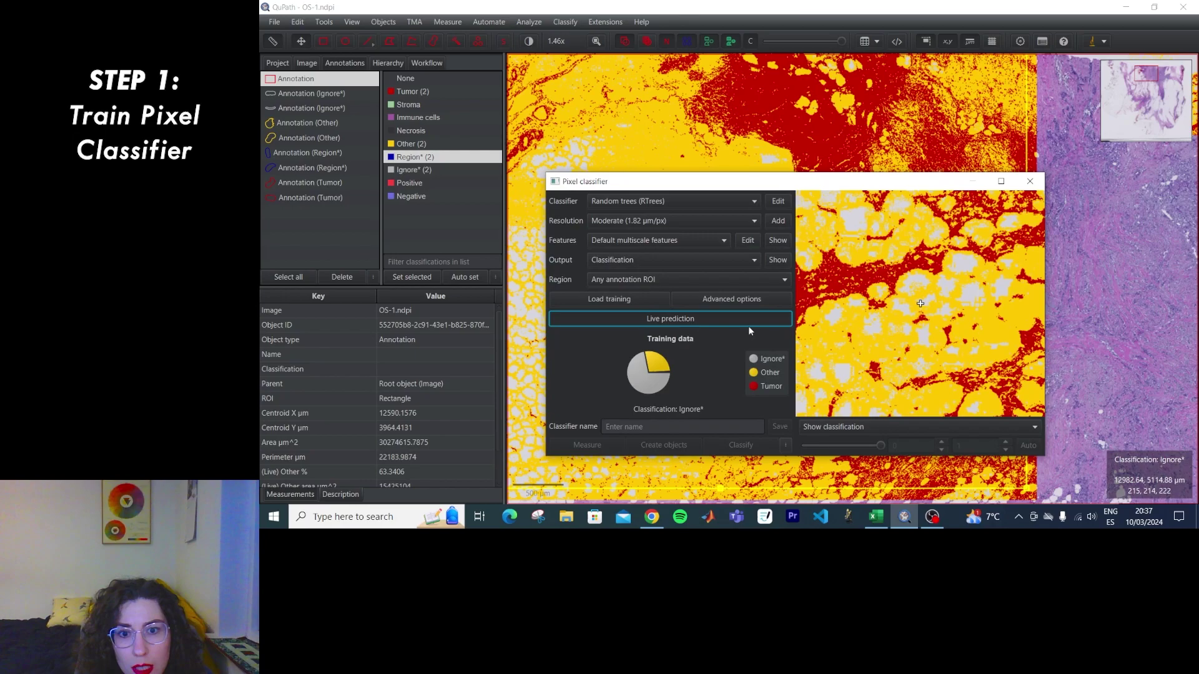
pyautogui.click(749, 298)
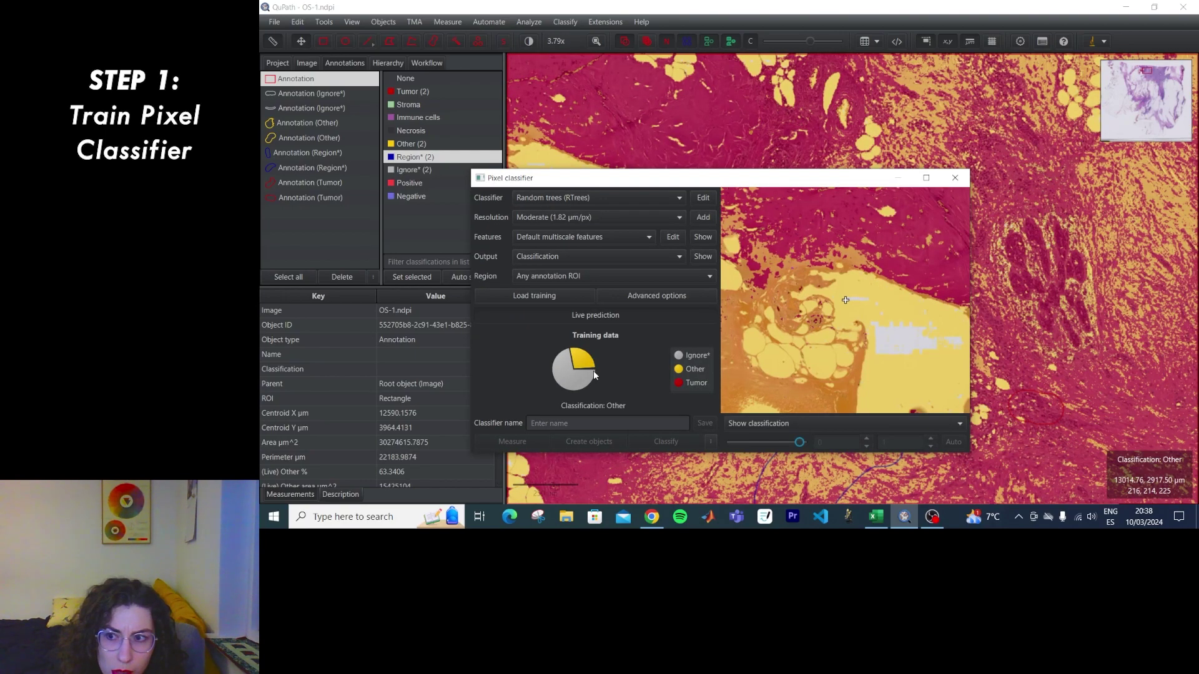
pyautogui.moveTo(595, 374)
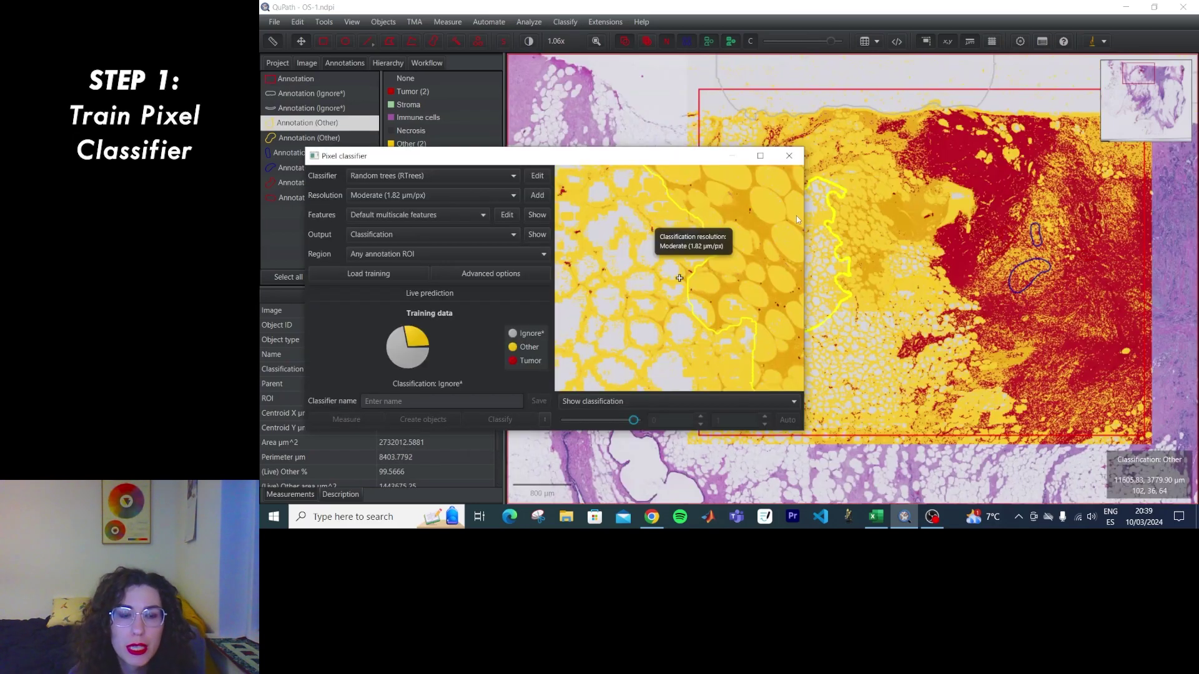
pyautogui.click(789, 156)
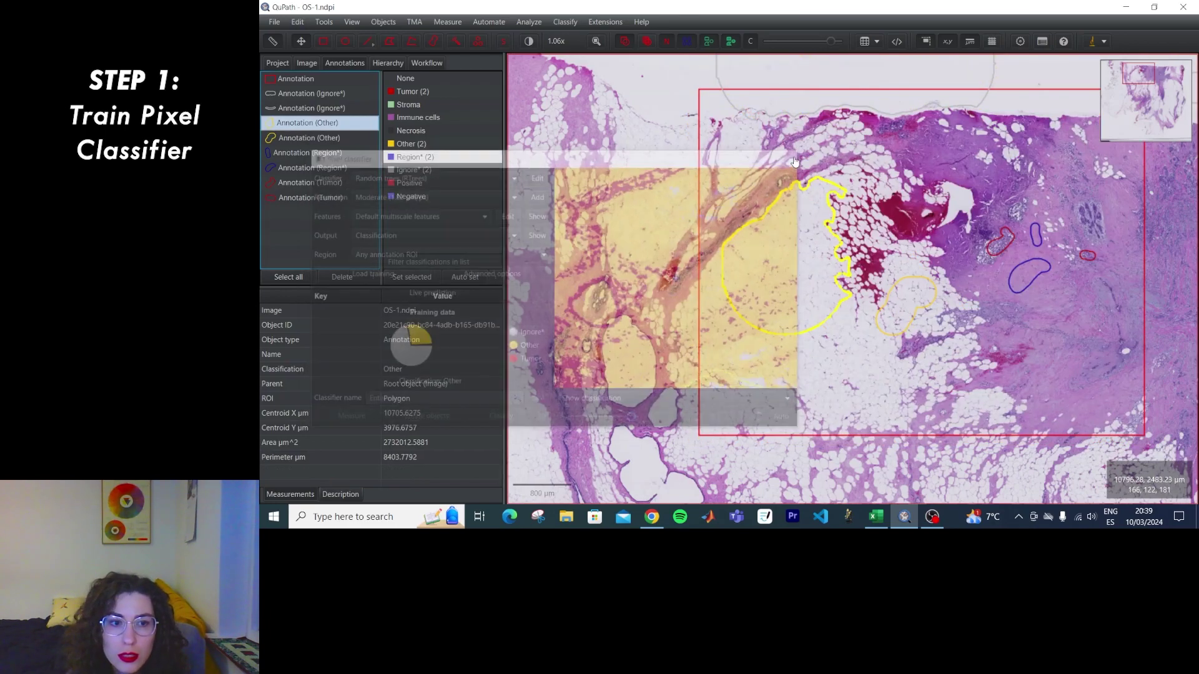
# Step: Delete all the training annotations together with the rectangular test region
pyautogui.click(305, 82)
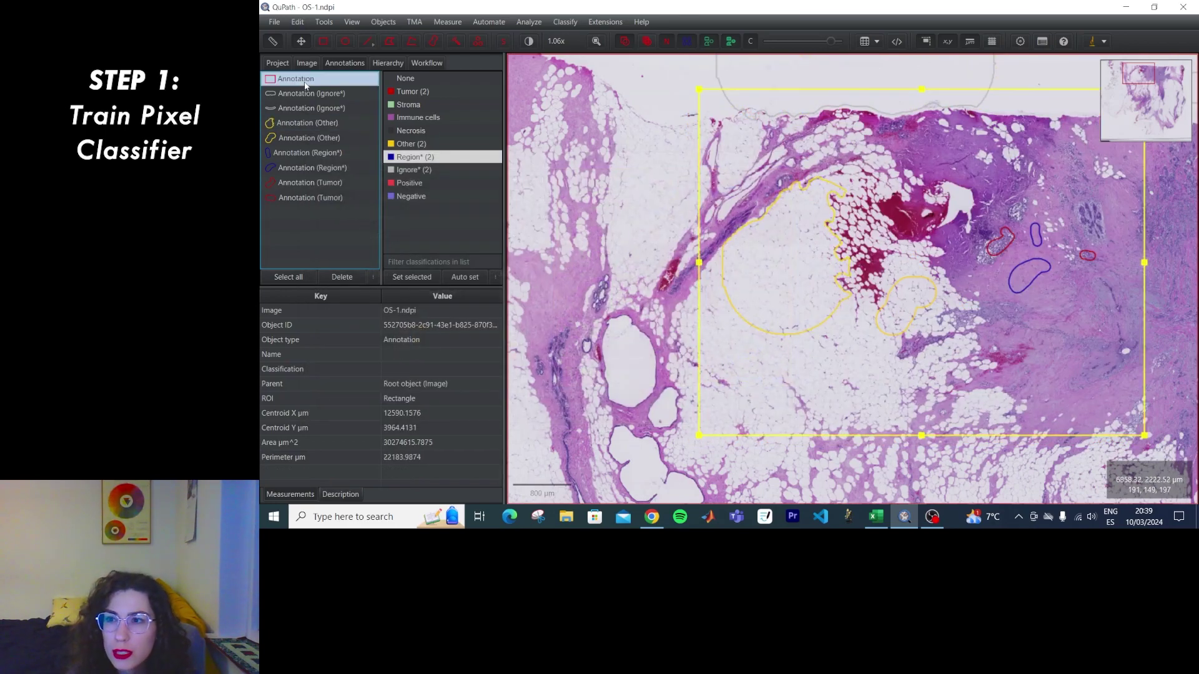
pyautogui.hotkey('ctrl', 'a')
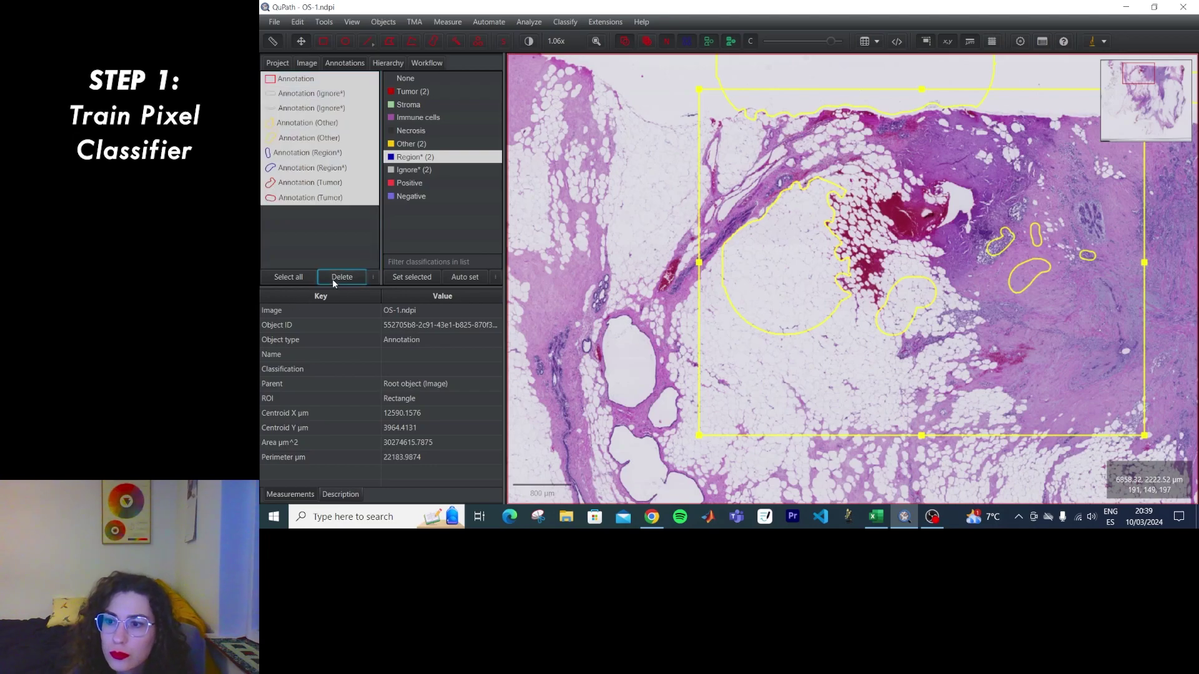
pyautogui.click(332, 279)
pyautogui.click(757, 279)
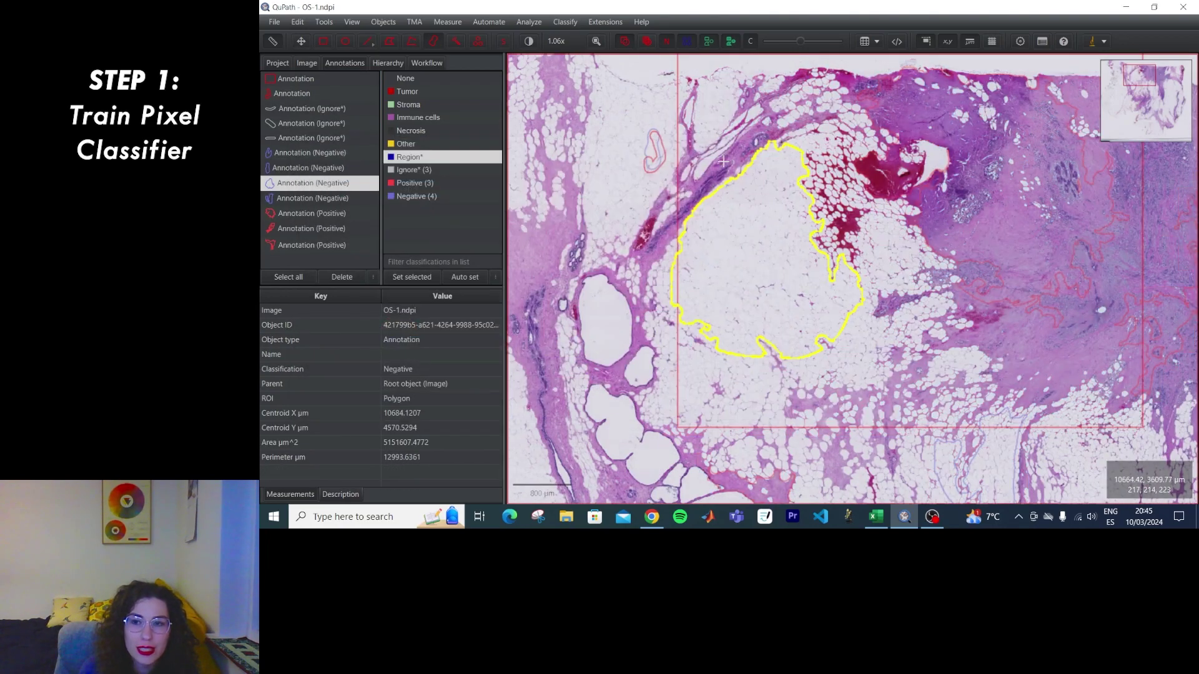
# Step: Clear the slide by deleting all Positive, Negative, Ignore* and unclassified annotations
pyautogui.click(339, 245)
pyautogui.click(322, 80)
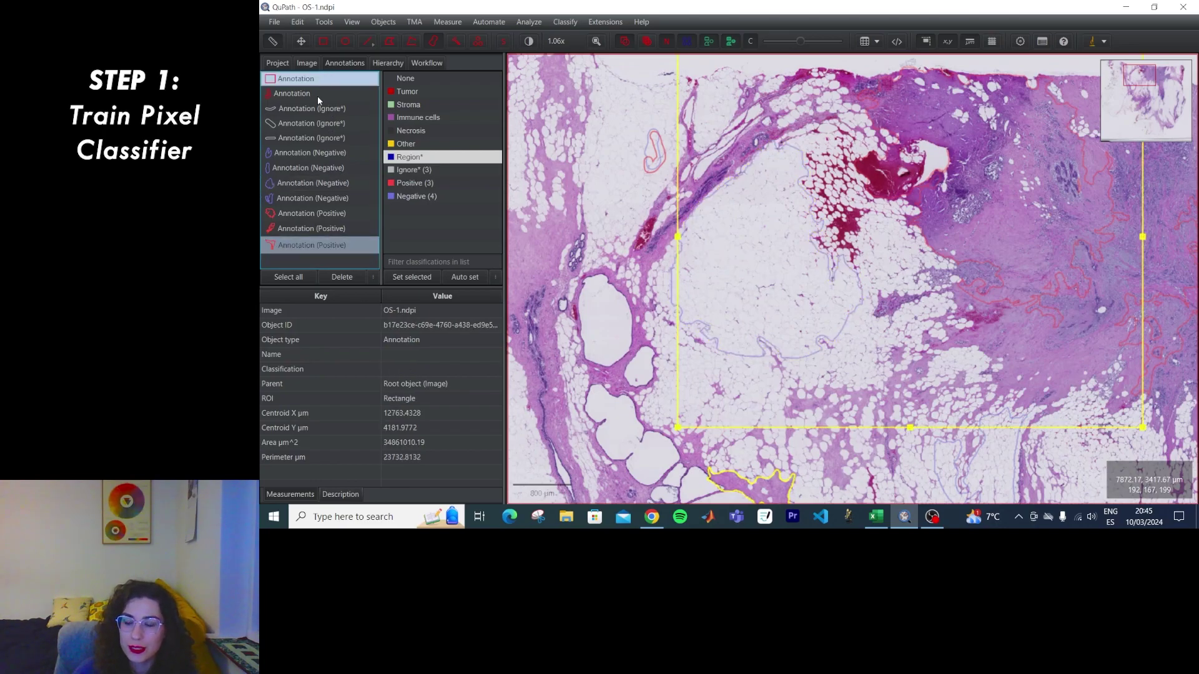
pyautogui.hotkey('ctrl', 'a')
pyautogui.press('Delete')
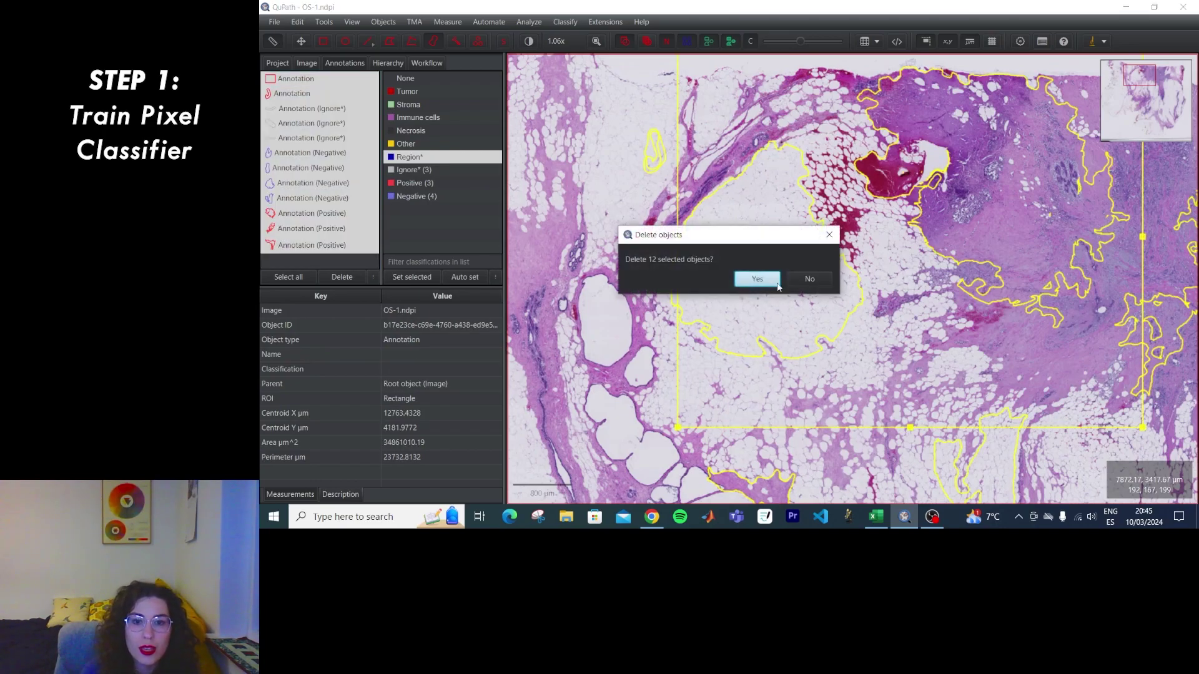
pyautogui.click(759, 278)
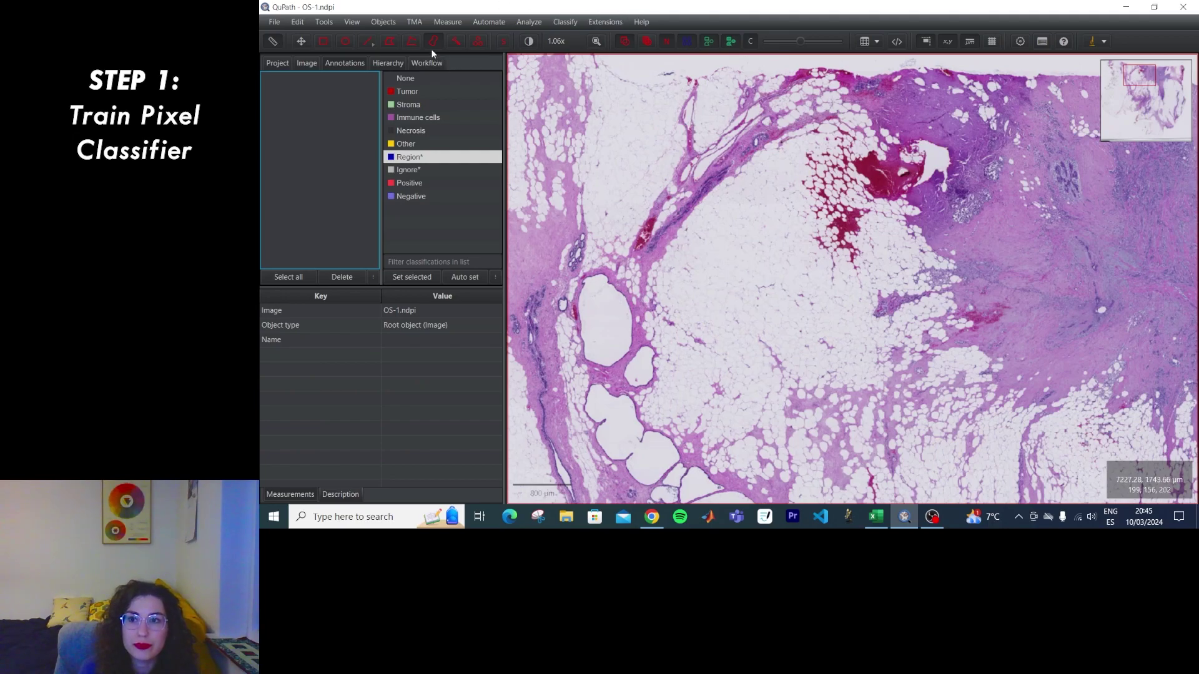
# Step: Outline about 0.14 mm² of the dark red area beside the large white gap with the Wand tool and classify it as Tumor
pyautogui.click(456, 41)
pyautogui.press('m')
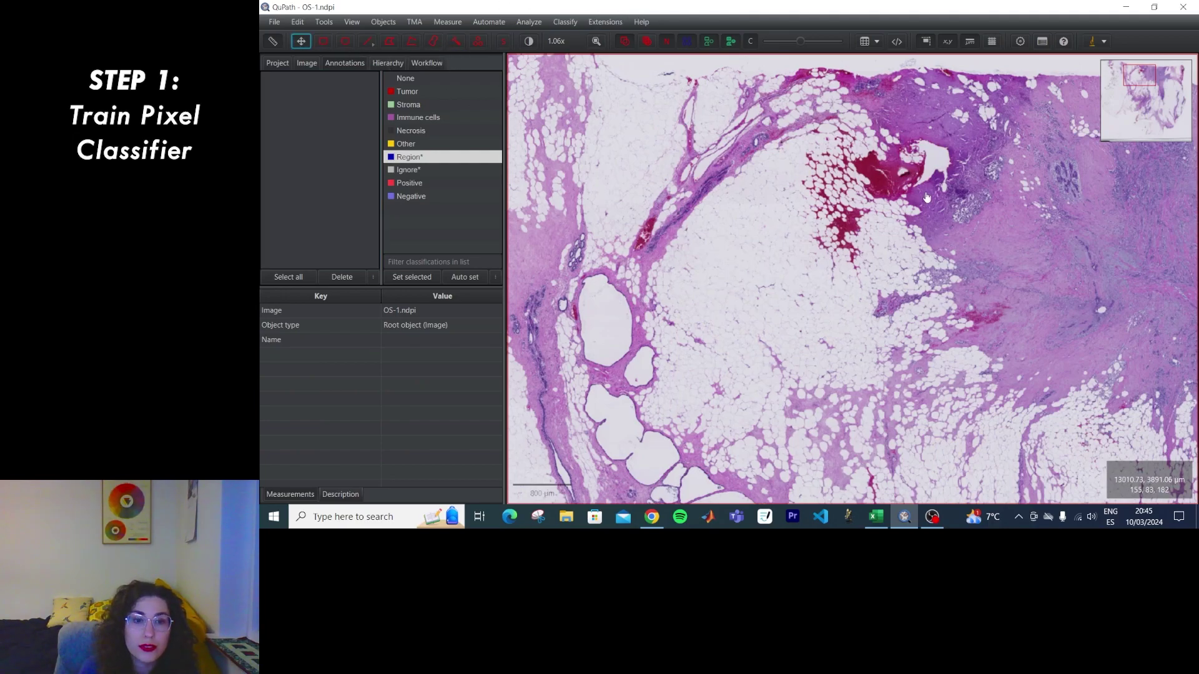
pyautogui.moveTo(896, 178)
pyautogui.mouseDown()
pyautogui.moveTo(802, 290)
pyautogui.moveTo(773, 259)
pyautogui.mouseUp()
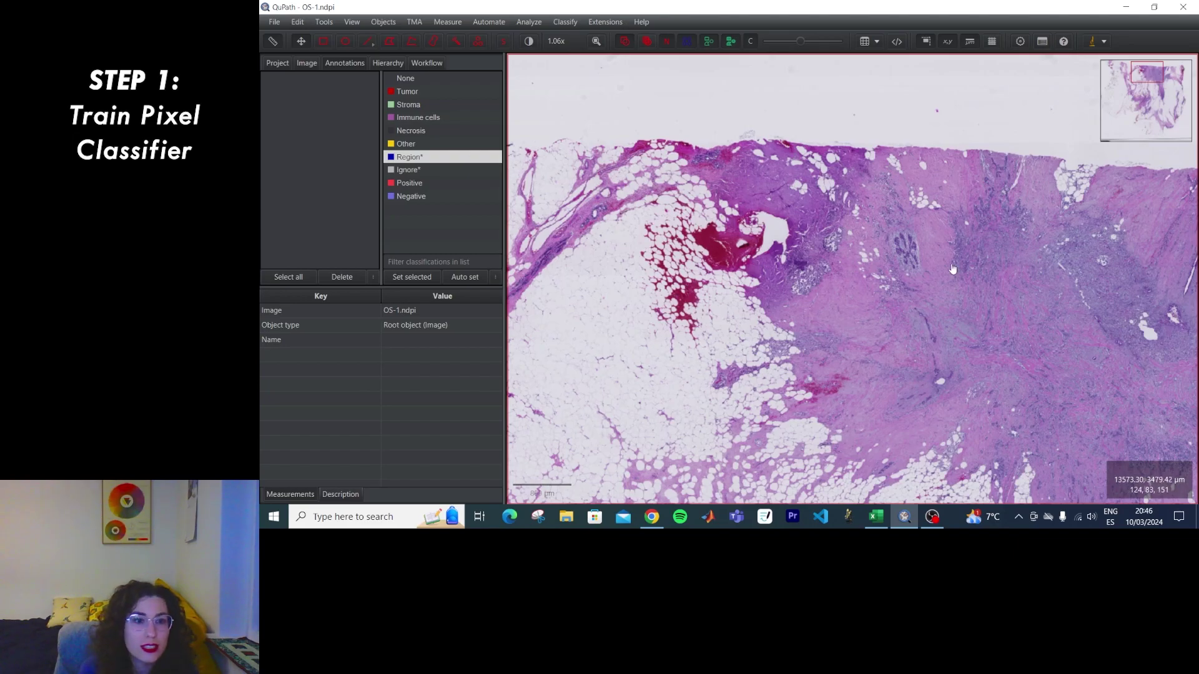
pyautogui.scroll(3, 952, 270)
pyautogui.scroll(-5, 742, 274)
pyautogui.scroll(5, 728, 284)
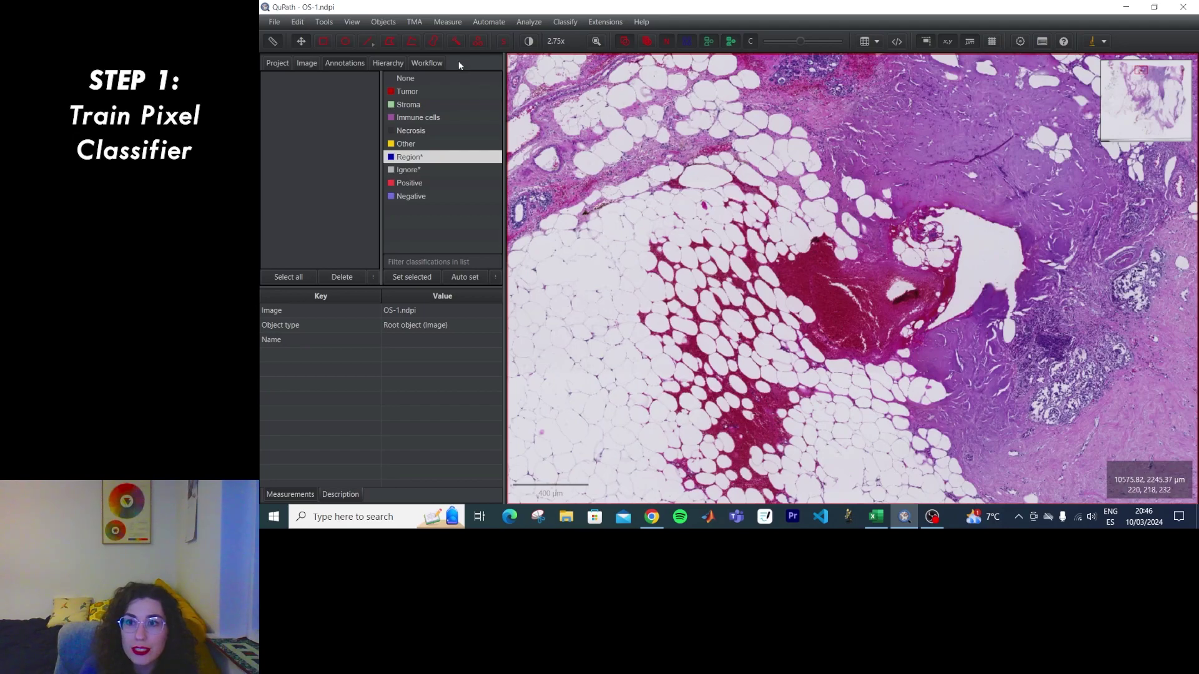
pyautogui.click(456, 41)
pyautogui.click(817, 264)
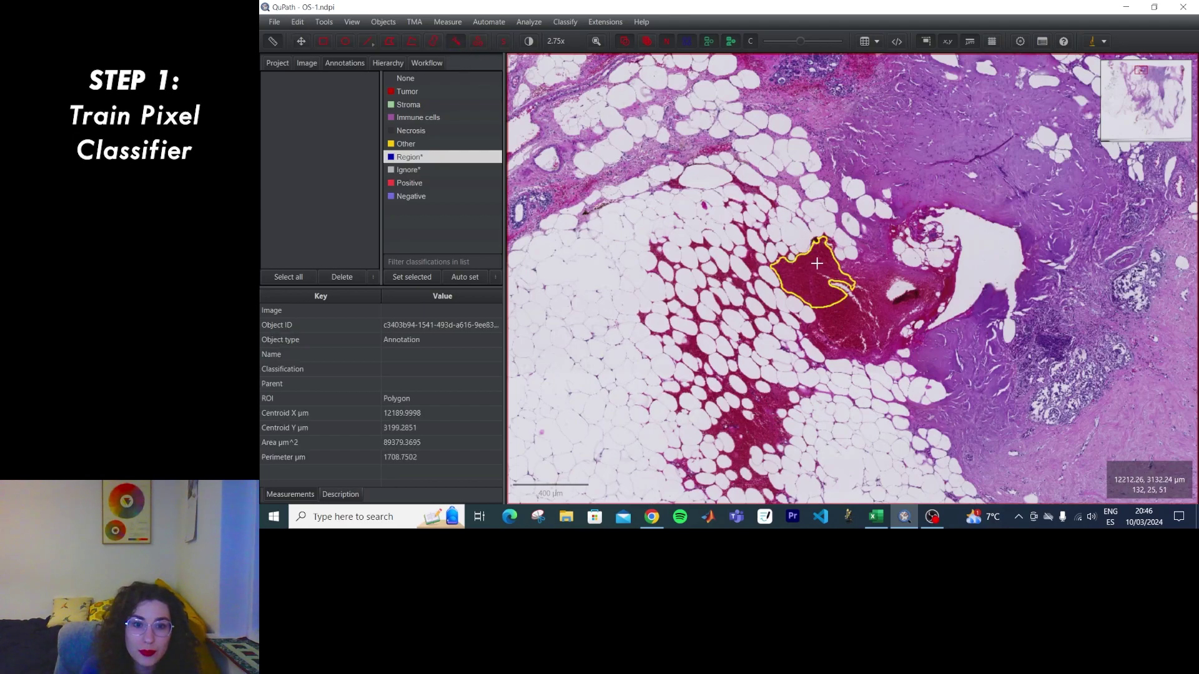
pyautogui.moveTo(817, 264); pyautogui.dragTo(848, 318)
pyautogui.rightClick(807, 281)
pyautogui.moveTo(867, 343)
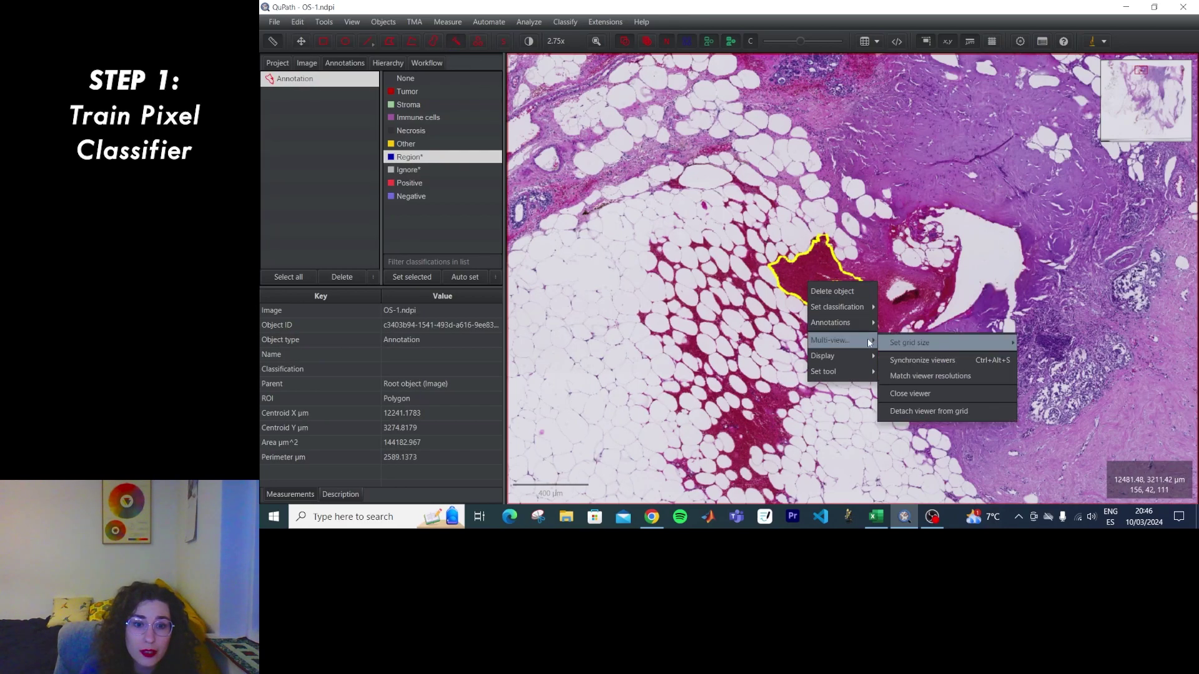
pyautogui.moveTo(862, 307)
pyautogui.click(911, 306)
# Step: Outline about 0.08 mm² of the red patch among the fat cells below and classify it as Tumor
pyautogui.click(767, 427)
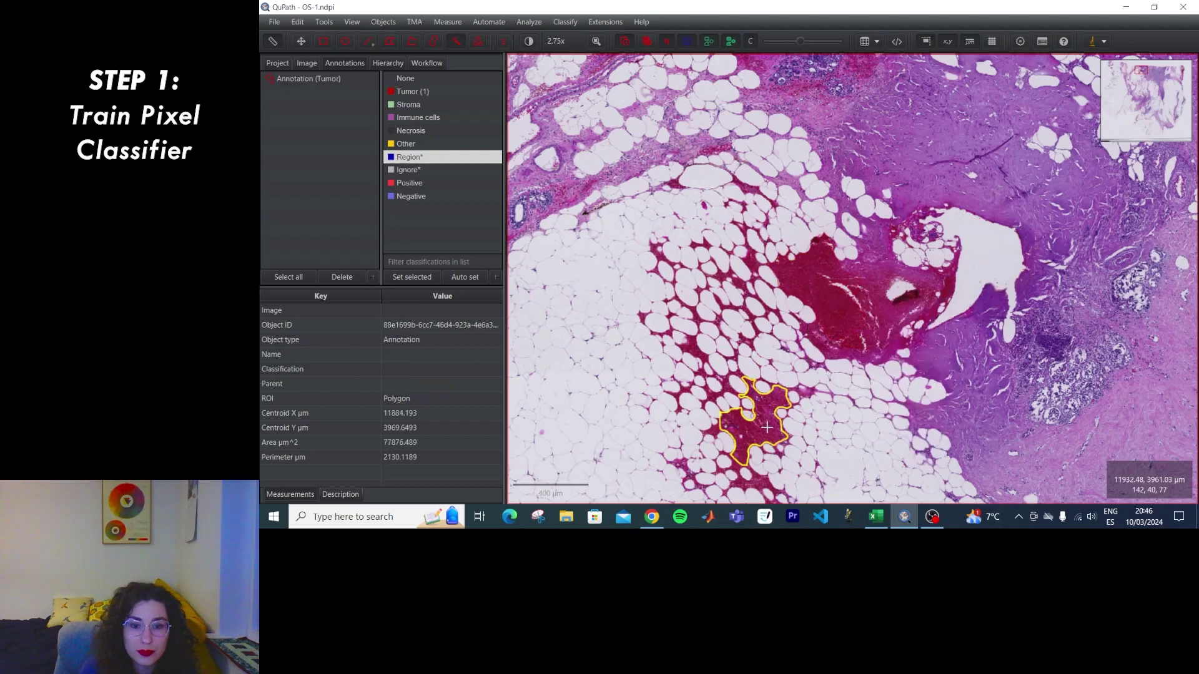
pyautogui.rightClick(767, 427)
pyautogui.moveTo(812, 427)
pyautogui.click(871, 362)
# Step: Outline about 3970 µm² of the red cells near the tissue's upper edge with the Wand tool and classify it as Tumor
pyautogui.scroll(2, 873, 107)
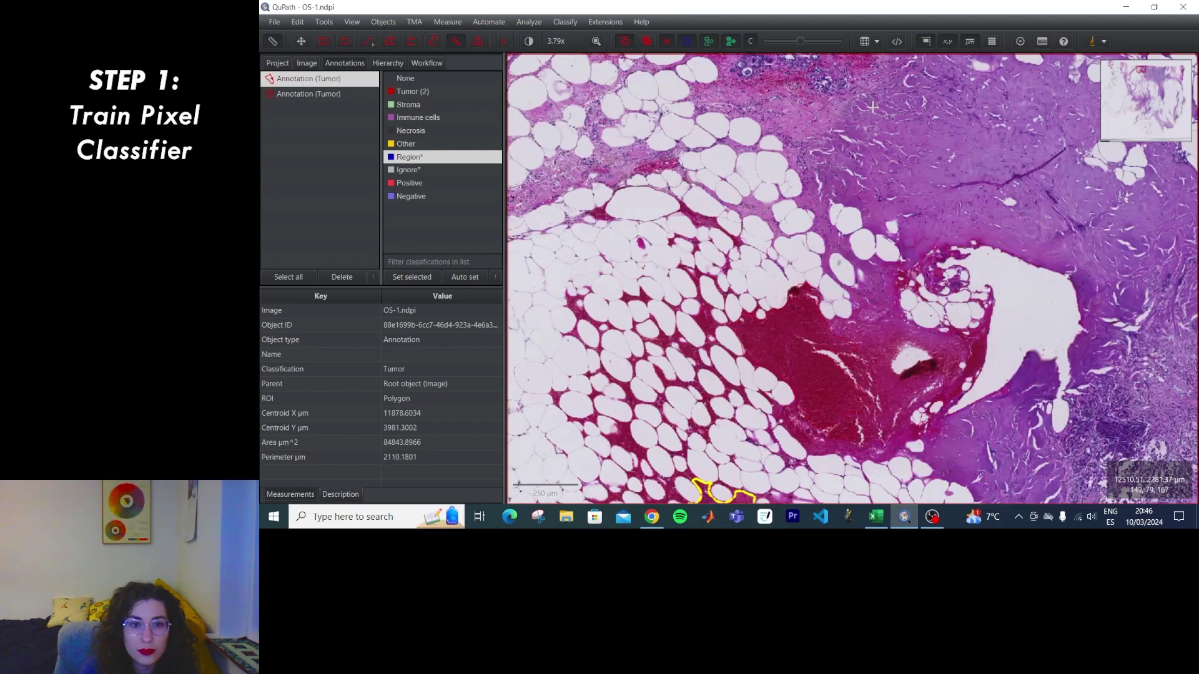
pyautogui.click(301, 41)
pyautogui.moveTo(800, 106); pyautogui.dragTo(805, 309)
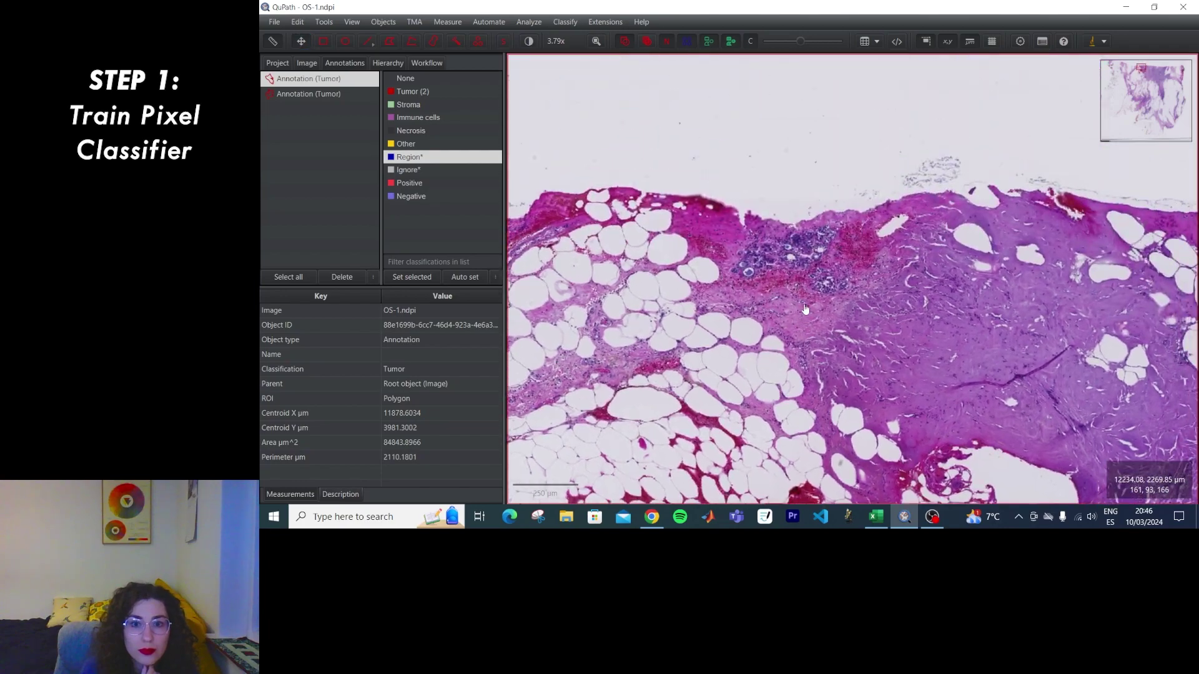
pyautogui.scroll(5, 698, 267)
pyautogui.moveTo(993, 332)
pyautogui.mouseDown()
pyautogui.moveTo(659, 308)
pyautogui.moveTo(640, 370)
pyautogui.moveTo(666, 351)
pyautogui.mouseUp()
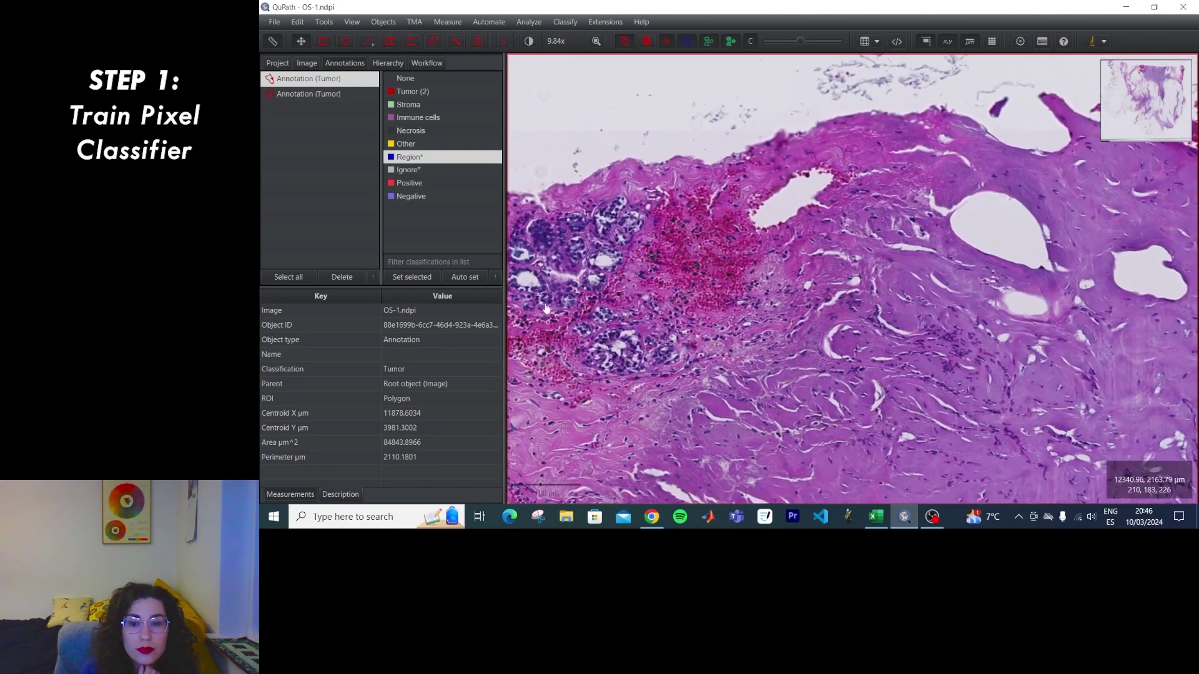
pyautogui.click(456, 41)
pyautogui.moveTo(677, 203)
pyautogui.mouseDown()
pyautogui.moveTo(693, 199)
pyautogui.moveTo(731, 236)
pyautogui.mouseUp()
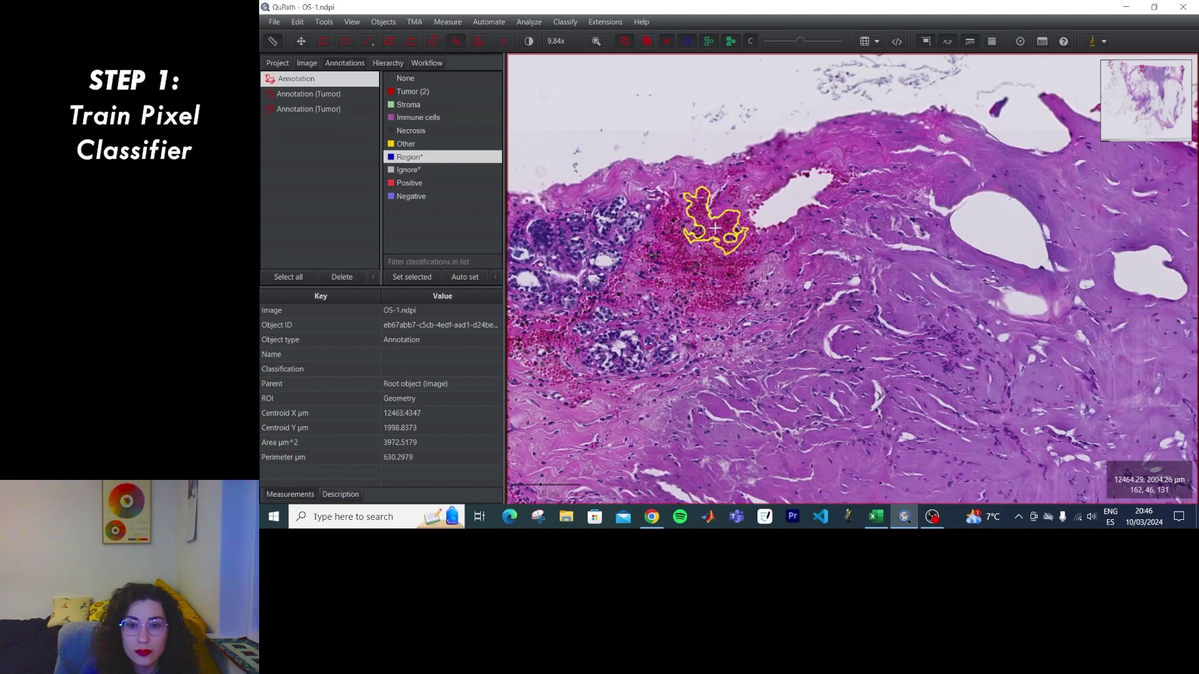
pyautogui.rightClick(716, 236)
pyautogui.moveTo(746, 256)
pyautogui.click(812, 273)
# Step: Outline the pink-purple tissue below the glandular cluster near the upper tissue edge and classify it as Stroma
pyautogui.scroll(-4, 850, 386)
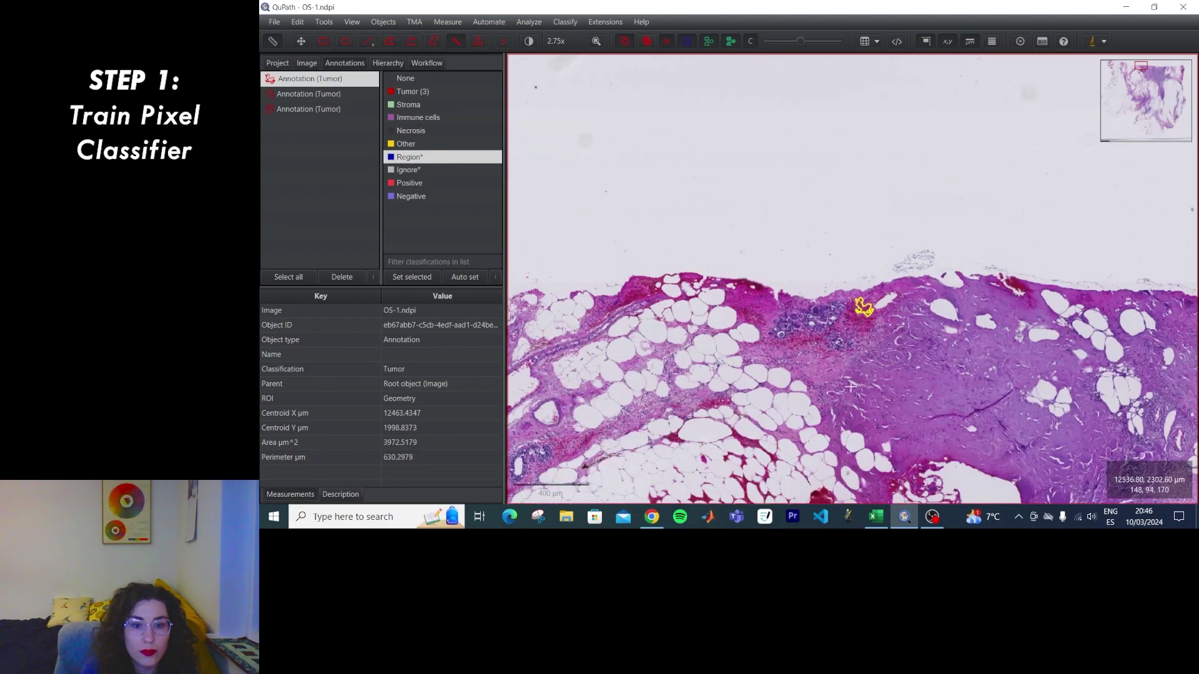
pyautogui.moveTo(825, 374); pyautogui.dragTo(1009, 402)
pyautogui.rightClick(893, 400)
pyautogui.moveTo(897, 422)
pyautogui.click(1022, 380)
# Step: Outline about 0.22 mm² of purple tissue just above the large white gap and classify it as Stroma
pyautogui.moveTo(956, 441); pyautogui.dragTo(1011, 449)
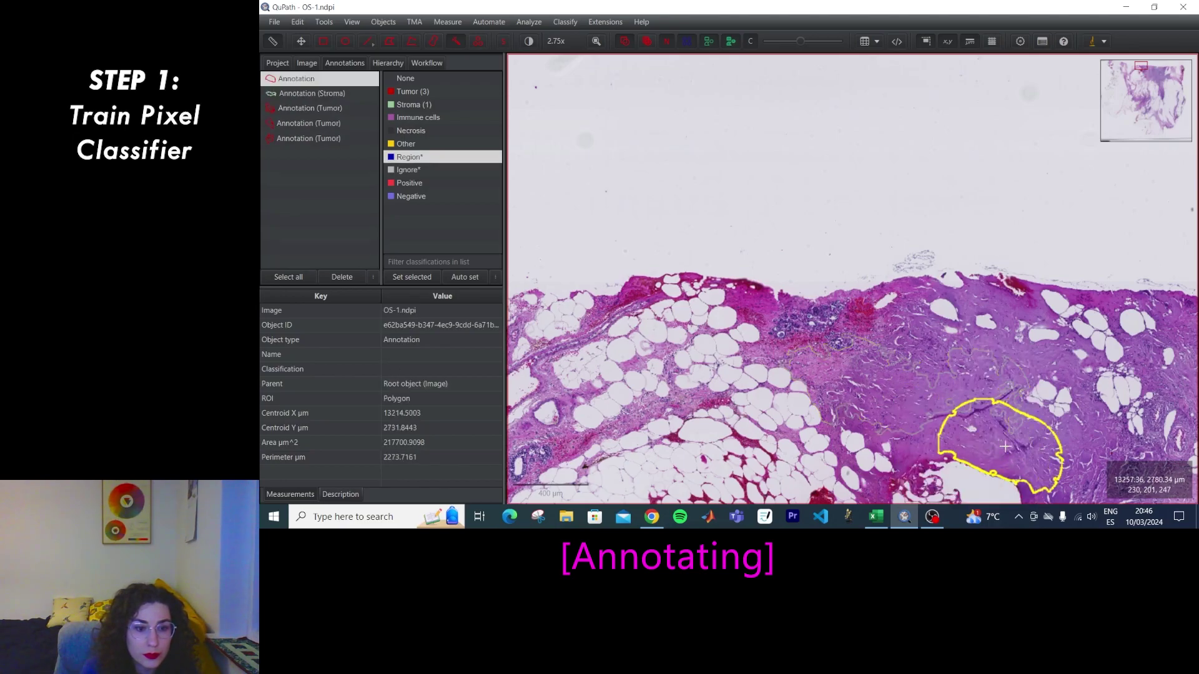
pyautogui.rightClick(996, 425)
pyautogui.moveTo(1024, 429)
pyautogui.click(1099, 385)
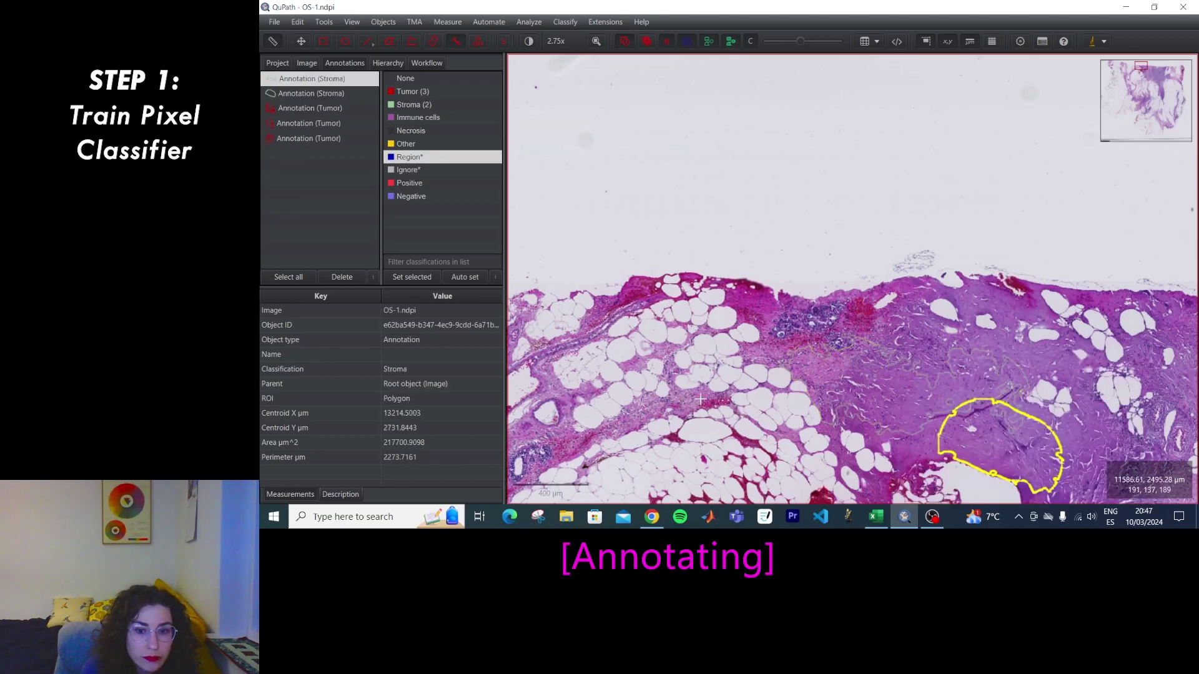
# Step: Outline about 0.04 mm² of the pink connective tissue between the fat cells and classify it as Stroma
pyautogui.moveTo(672, 365); pyautogui.dragTo(662, 399)
pyautogui.rightClick(681, 412)
pyautogui.moveTo(712, 420)
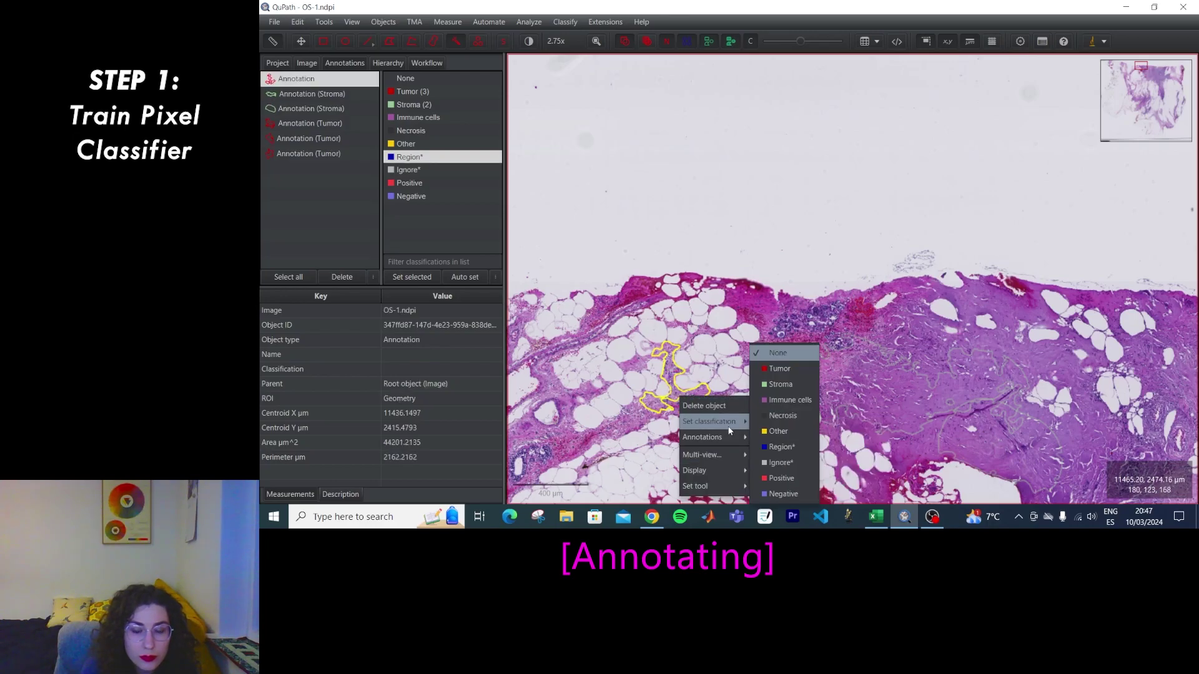
pyautogui.click(784, 381)
# Step: Outline about 6520 µm² of the small dark red patch between the fat cells and classify it as Tumor
pyautogui.scroll(5, 685, 435)
pyautogui.moveTo(824, 437); pyautogui.dragTo(874, 493)
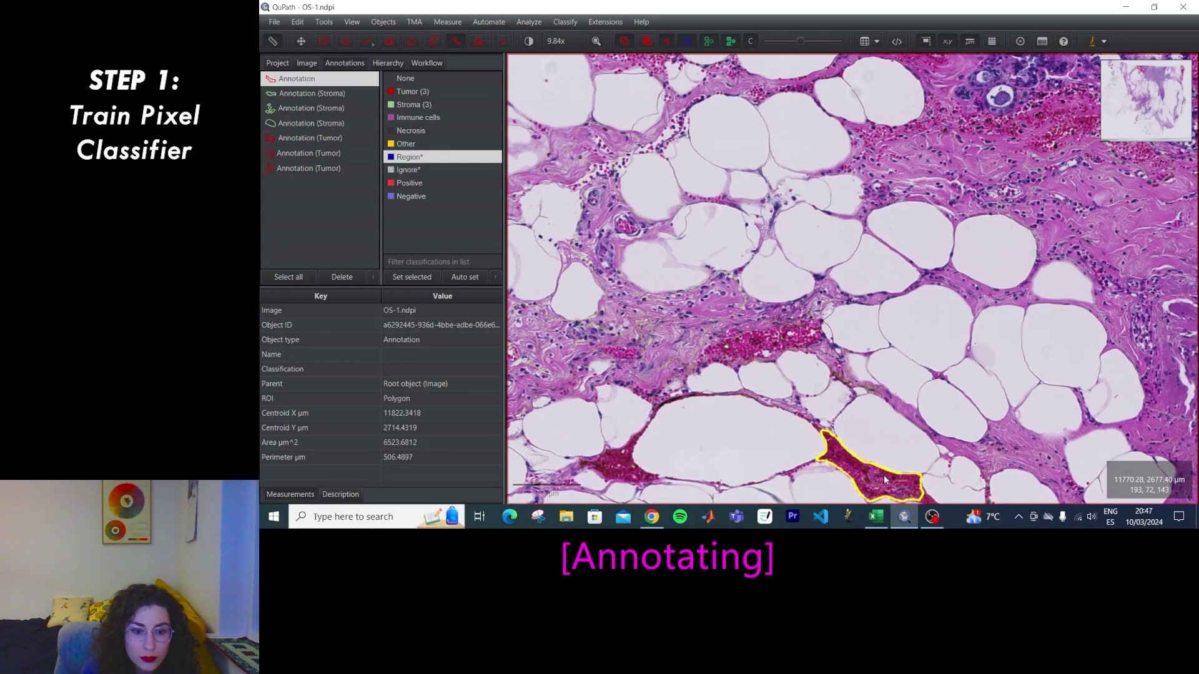
pyautogui.rightClick(883, 437)
pyautogui.moveTo(917, 440)
pyautogui.click(994, 370)
# Step: Raise the overlay opacity to nearly full and activate the Move tool
pyautogui.scroll(-6, 994, 430)
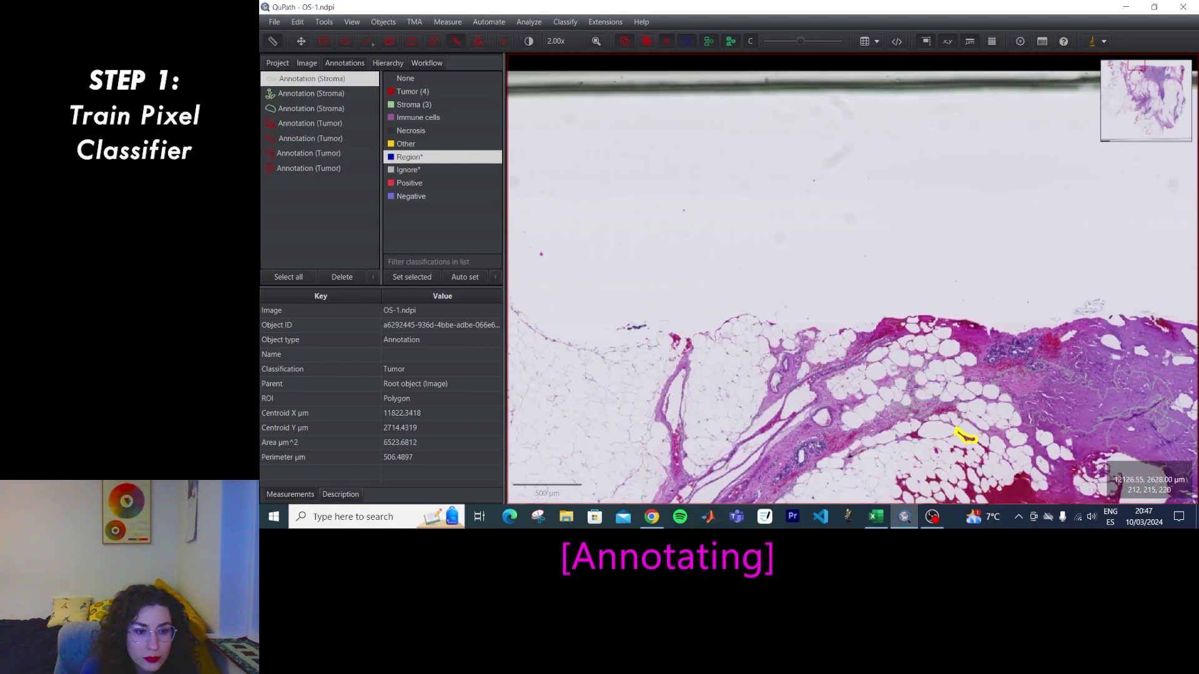
pyautogui.click(323, 41)
pyautogui.moveTo(801, 41); pyautogui.dragTo(835, 41)
pyautogui.click(301, 42)
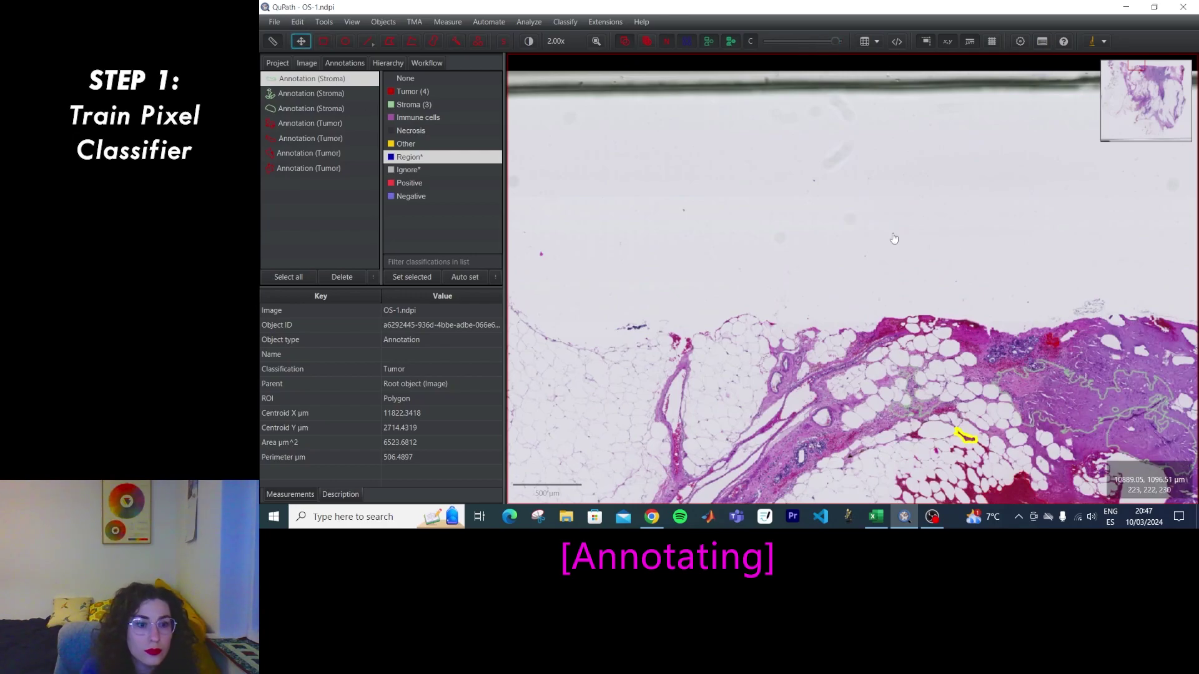
# Step: Draw a rectangle annotation of about 4.65 mm² around the purple tissue, the dark red patch and the large white gap
pyautogui.moveTo(894, 239); pyautogui.dragTo(675, 163)
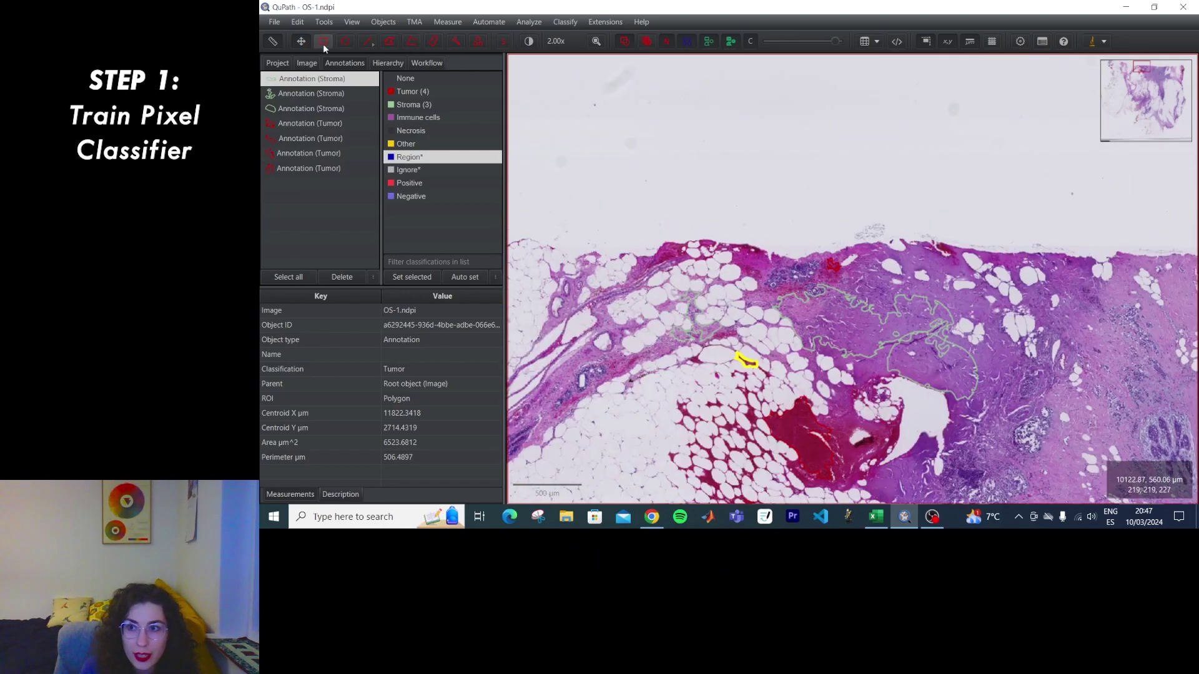
pyautogui.click(324, 45)
pyautogui.moveTo(748, 235)
pyautogui.mouseDown()
pyautogui.moveTo(845, 455)
pyautogui.moveTo(1069, 498)
pyautogui.mouseUp()
# Step: Start training a pixel classifier with the region set to Any annotation ROI, turn on live prediction and move its window off the rectangle
pyautogui.click(565, 22)
pyautogui.moveTo(575, 45)
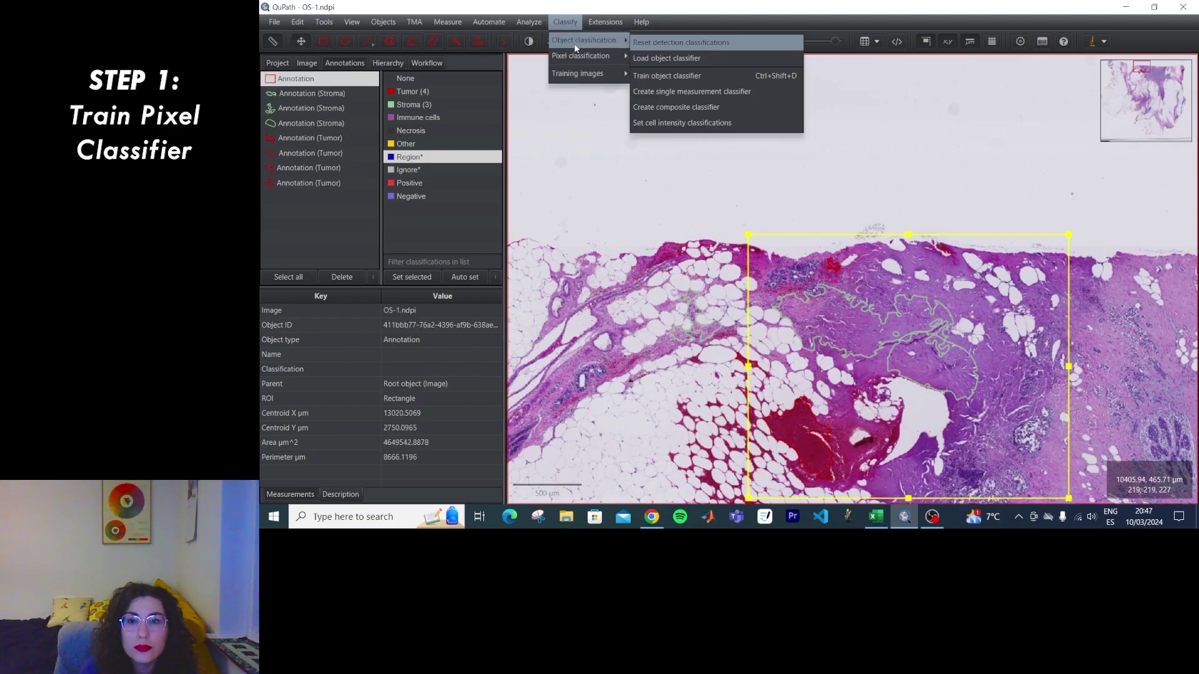
pyautogui.click(681, 74)
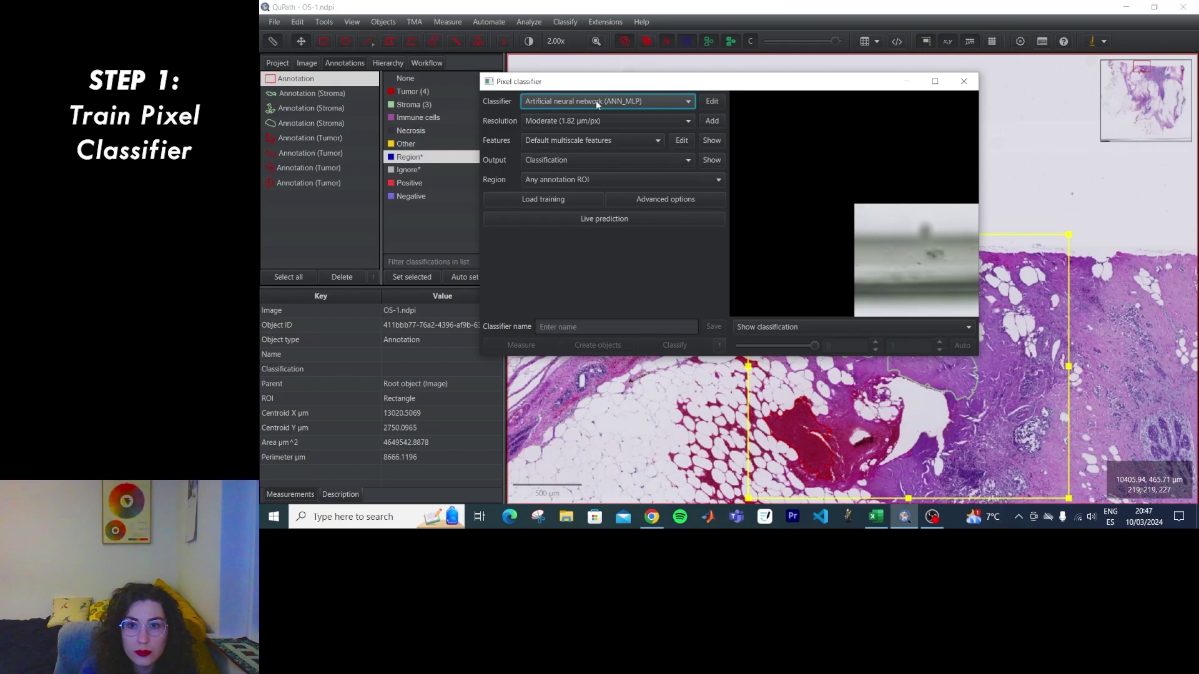
pyautogui.click(582, 180)
pyautogui.click(571, 227)
pyautogui.click(613, 219)
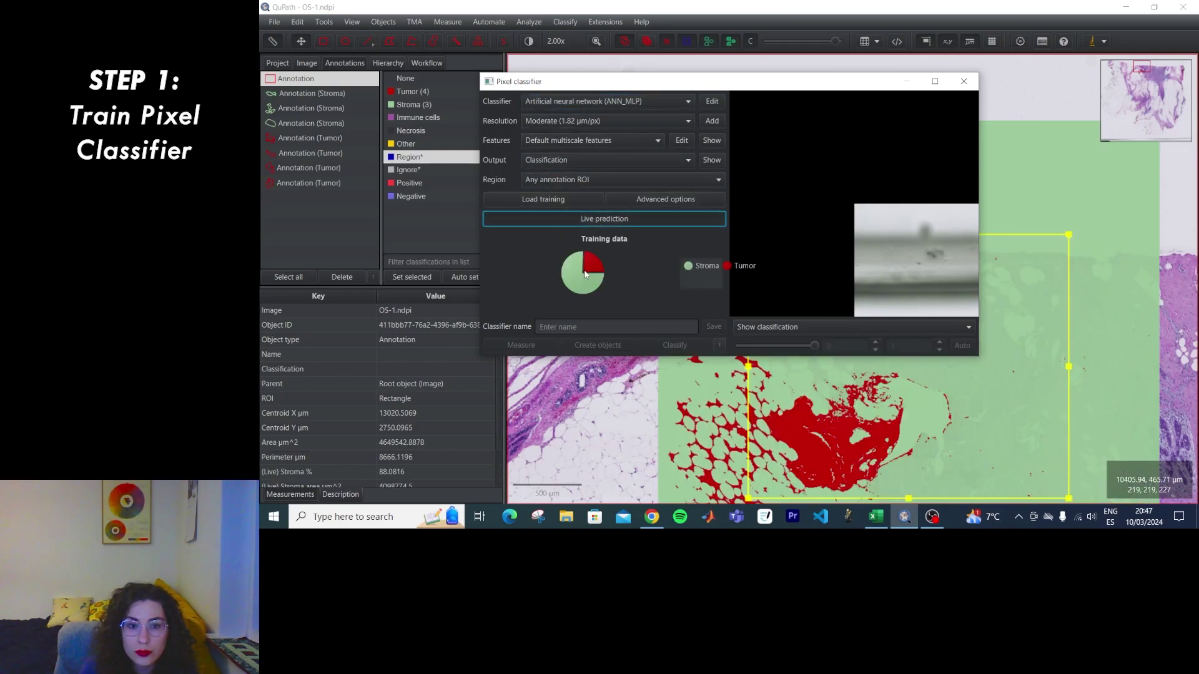
pyautogui.moveTo(764, 84); pyautogui.dragTo(532, 322)
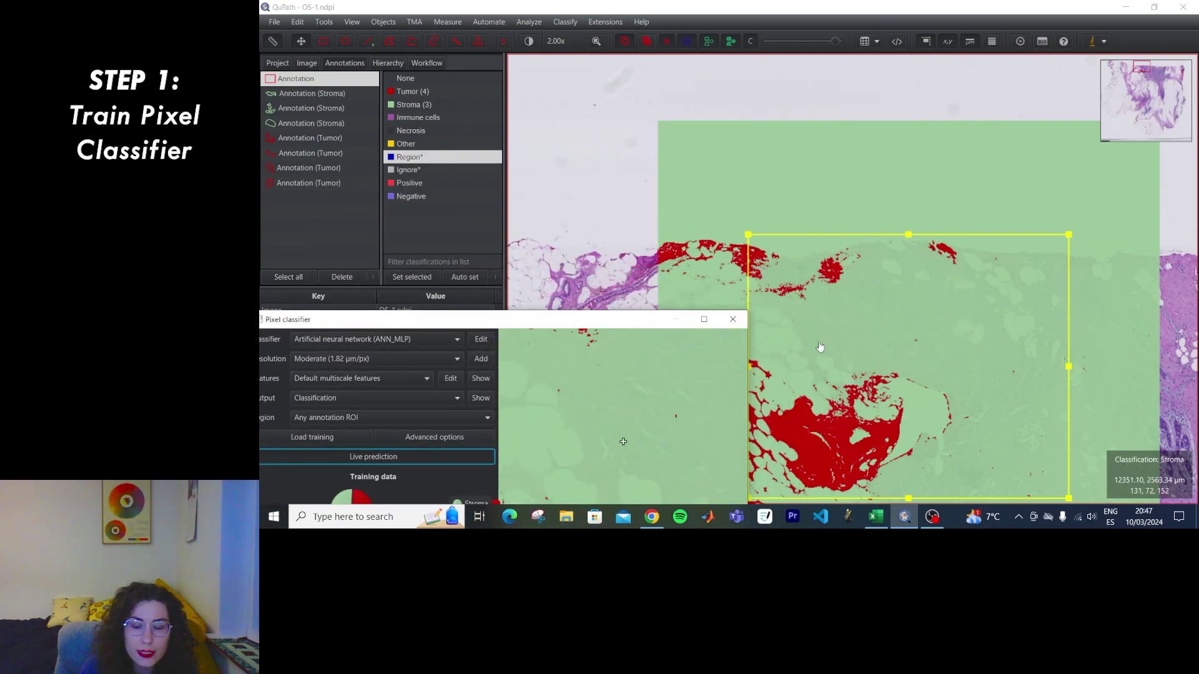
# Step: Hide the overlay, outline empty background above the tissue left of the rectangle with the Wand, and classify it as Ignore*
pyautogui.moveTo(836, 41); pyautogui.dragTo(763, 41)
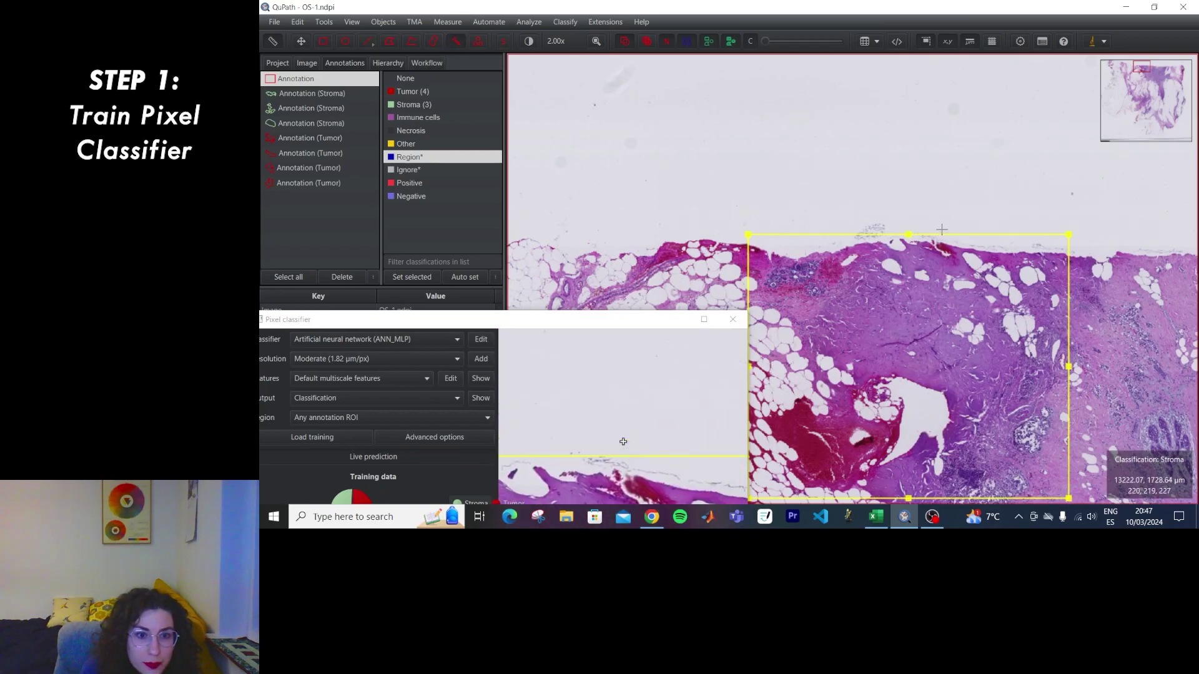
pyautogui.moveTo(718, 209); pyautogui.dragTo(653, 218)
pyautogui.rightClick(653, 218)
pyautogui.moveTo(686, 252)
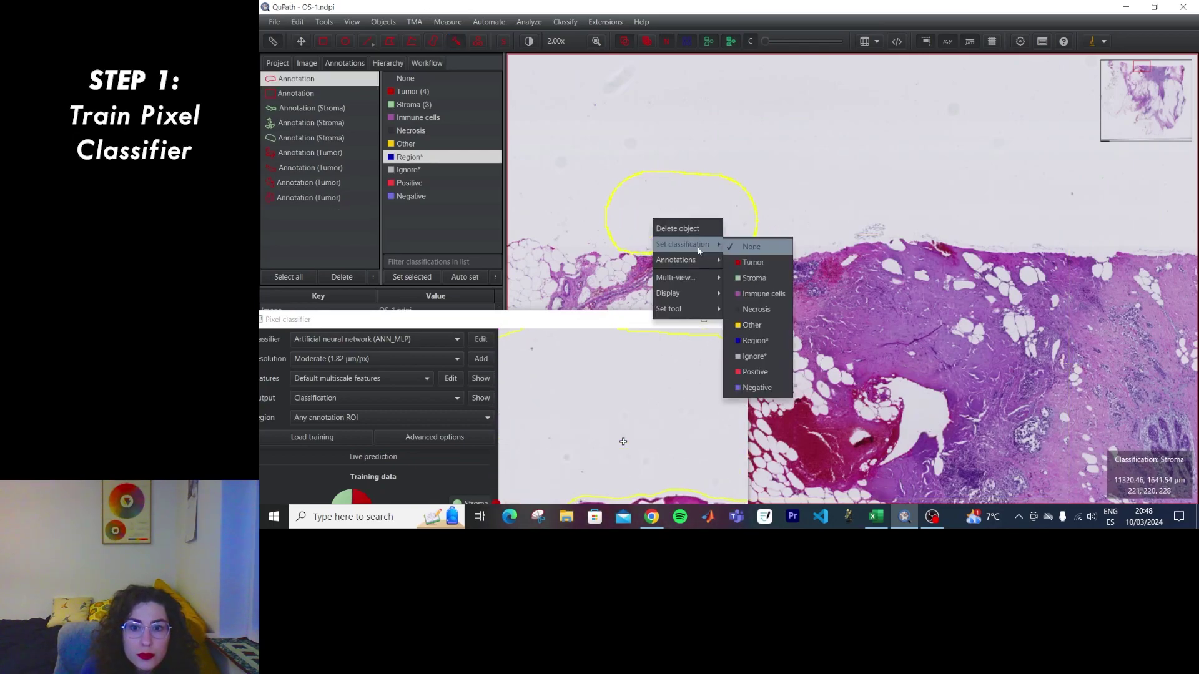
pyautogui.click(774, 355)
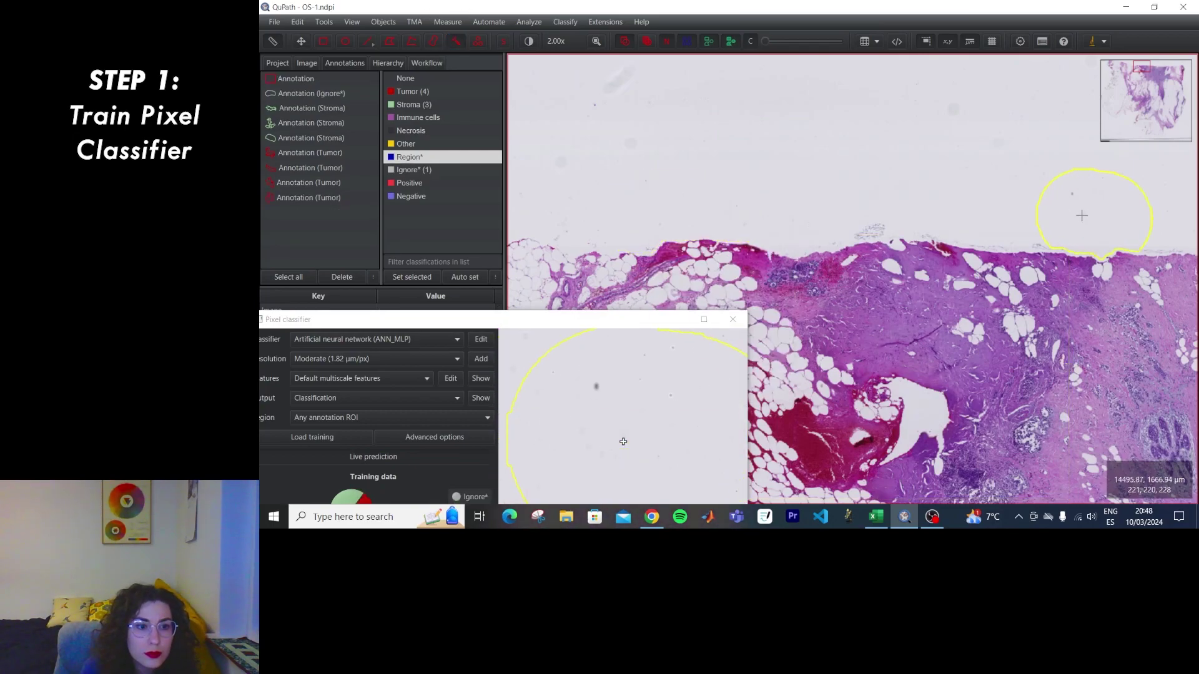
# Step: Outline about 0.55 mm² of empty background above the rectangle's upper right corner and classify it as Ignore*
pyautogui.moveTo(1081, 215); pyautogui.dragTo(1062, 214)
pyautogui.rightClick(1062, 214)
pyautogui.moveTo(1093, 238)
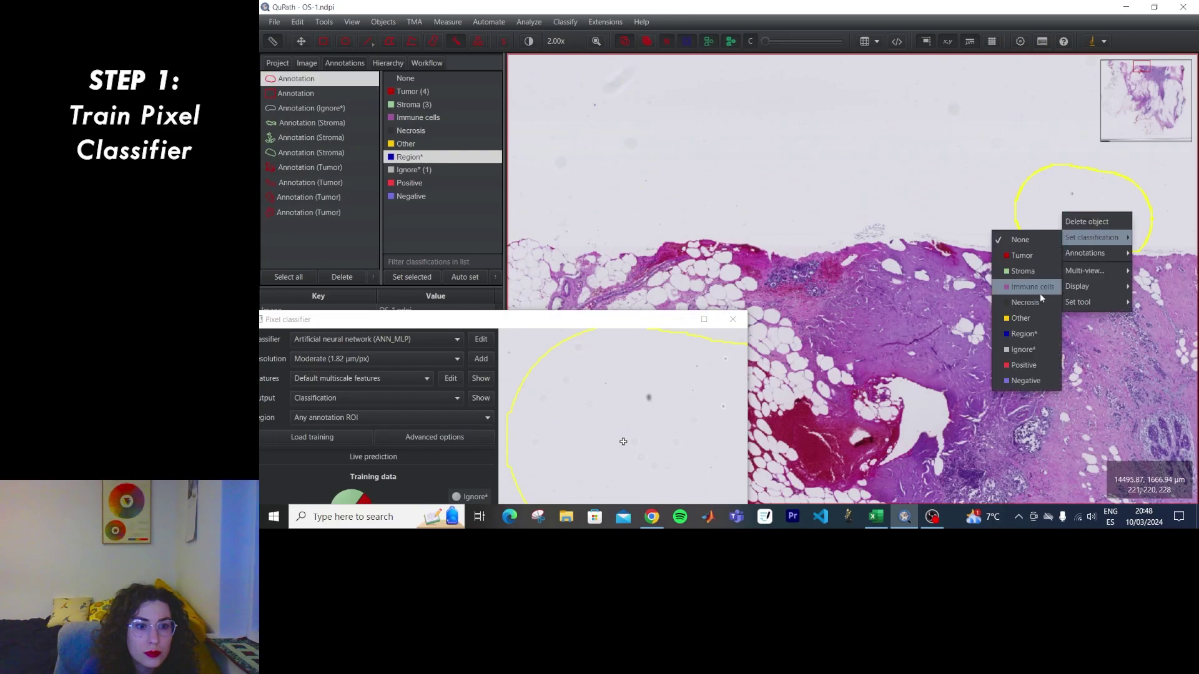
pyautogui.click(1024, 342)
# Step: Run the live prediction with the Ignore* regions included and move the classifier window away from the annotated tissue
pyautogui.moveTo(498, 326); pyautogui.dragTo(522, 217)
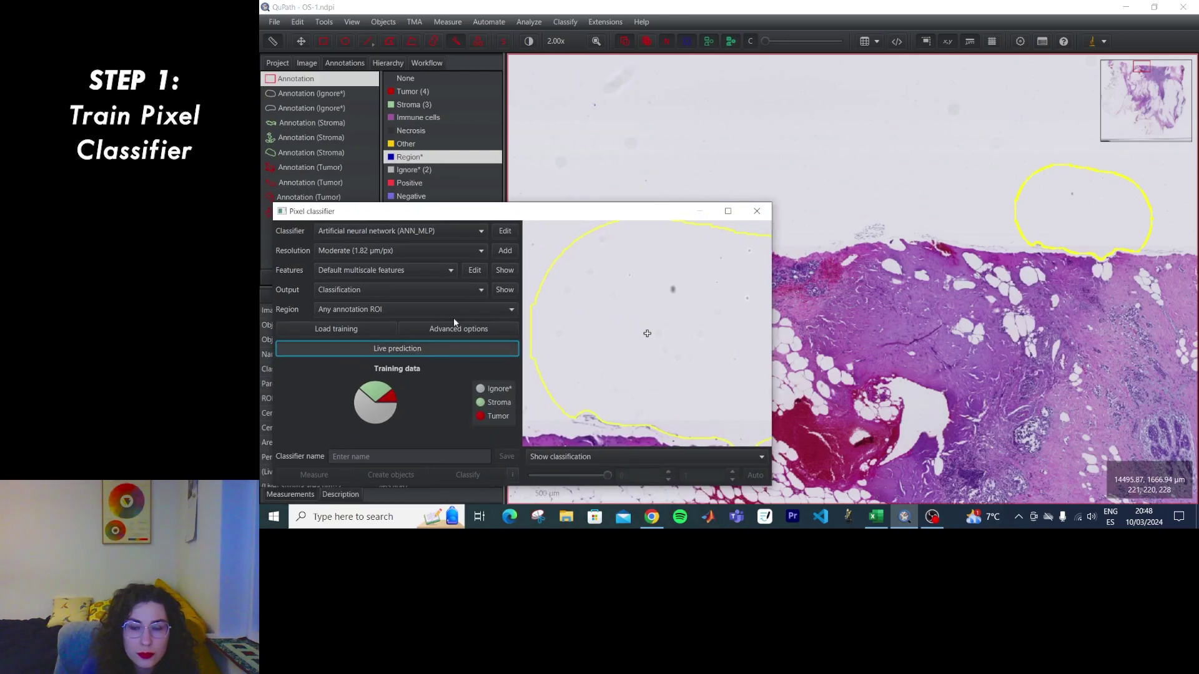
pyautogui.click(412, 348)
pyautogui.moveTo(663, 216); pyautogui.dragTo(540, 234)
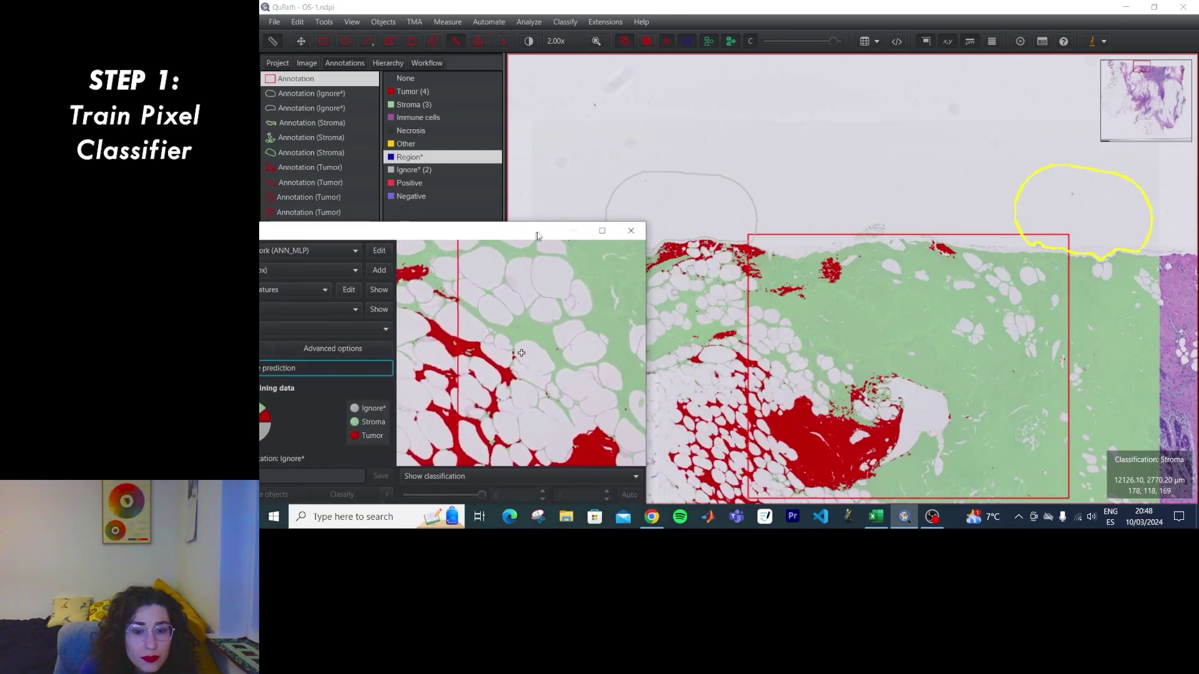
# Step: Compare the live prediction with the underlying tissue by fading the overlay out and in, and examine the classified area around the rectangle
pyautogui.moveTo(834, 41); pyautogui.dragTo(738, 56)
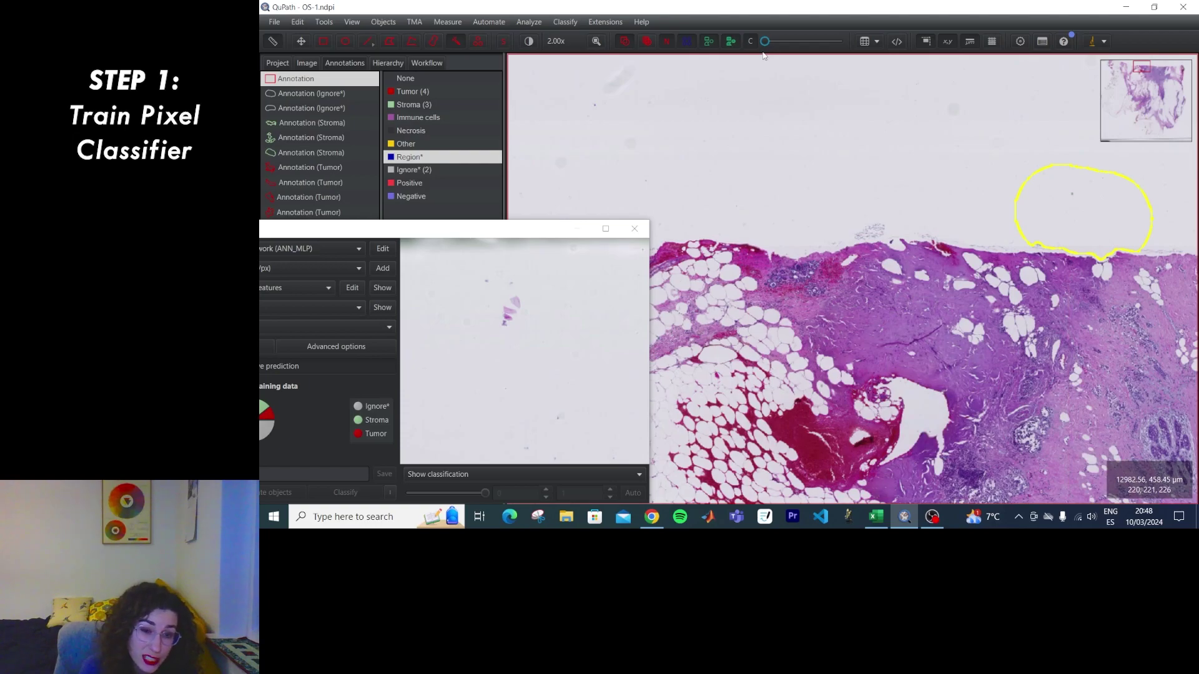
pyautogui.moveTo(763, 52); pyautogui.dragTo(843, 57)
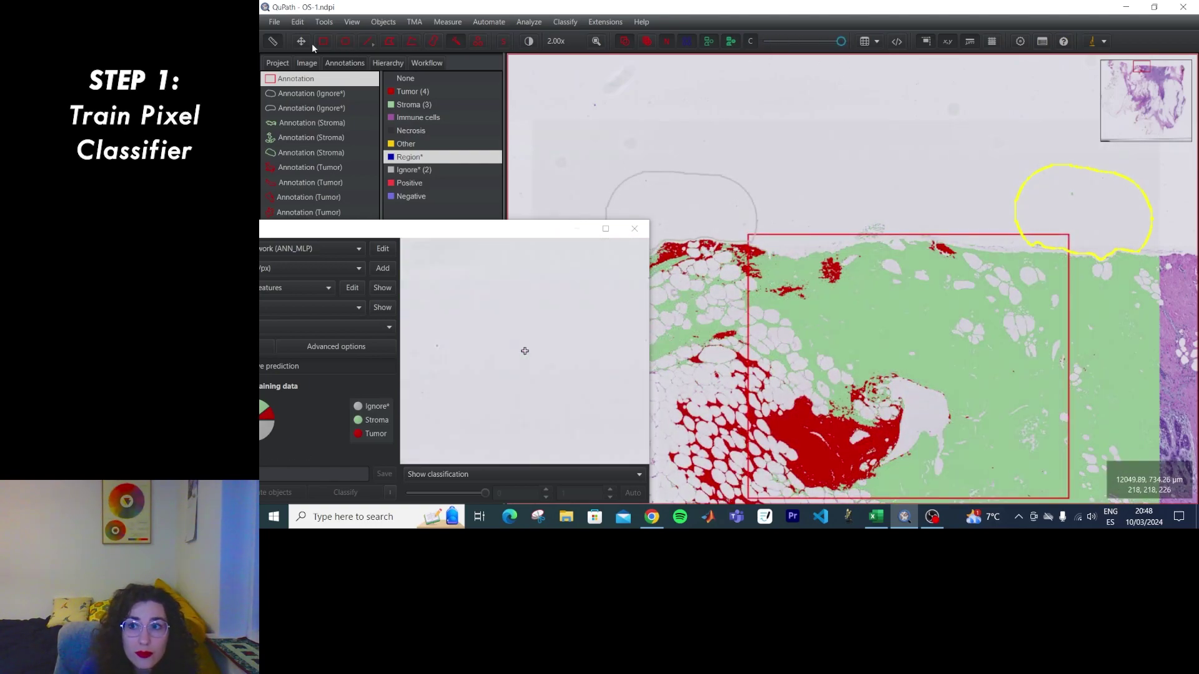
pyautogui.moveTo(812, 150); pyautogui.dragTo(808, 78)
pyautogui.moveTo(743, 258); pyautogui.dragTo(775, 224)
pyautogui.moveTo(840, 41)
pyautogui.mouseDown()
pyautogui.moveTo(769, 41)
pyautogui.moveTo(843, 47)
pyautogui.mouseUp()
pyautogui.scroll(-6, 949, 215)
pyautogui.scroll(7, 943, 216)
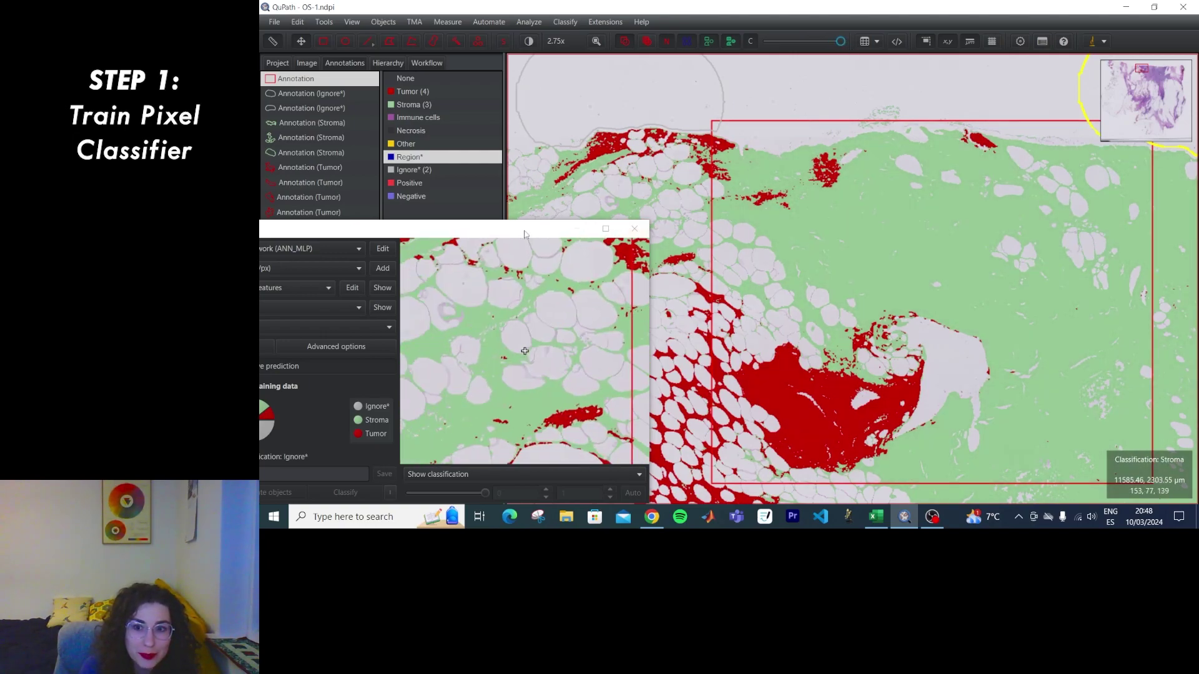
# Step: Change the classifier type to Random trees (RTrees) and check its prediction around the white gap
pyautogui.moveTo(562, 229); pyautogui.dragTo(737, 145)
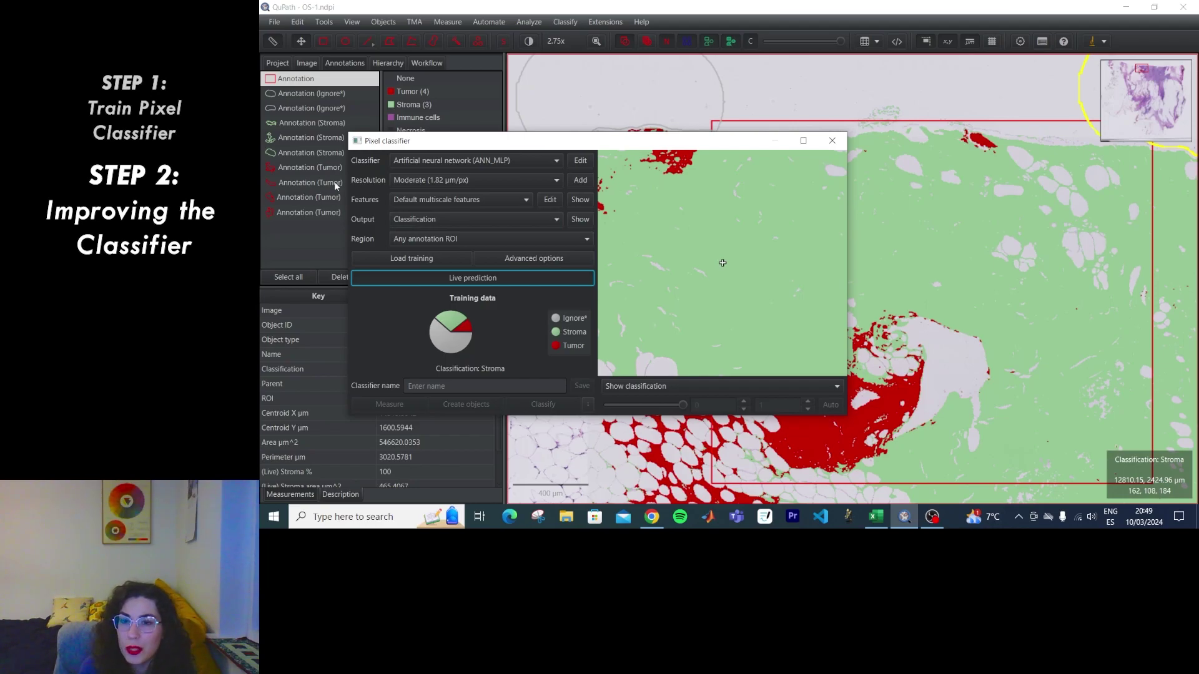
pyautogui.click(488, 161)
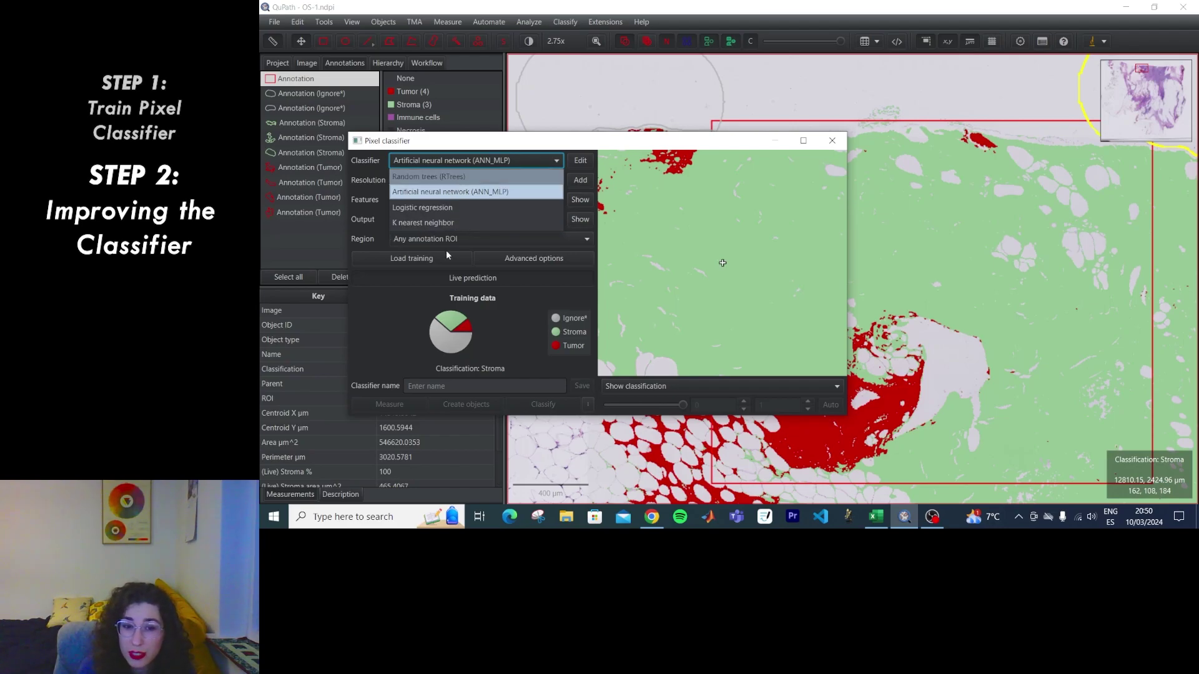
pyautogui.press('Return')
pyautogui.scroll(4, 899, 356)
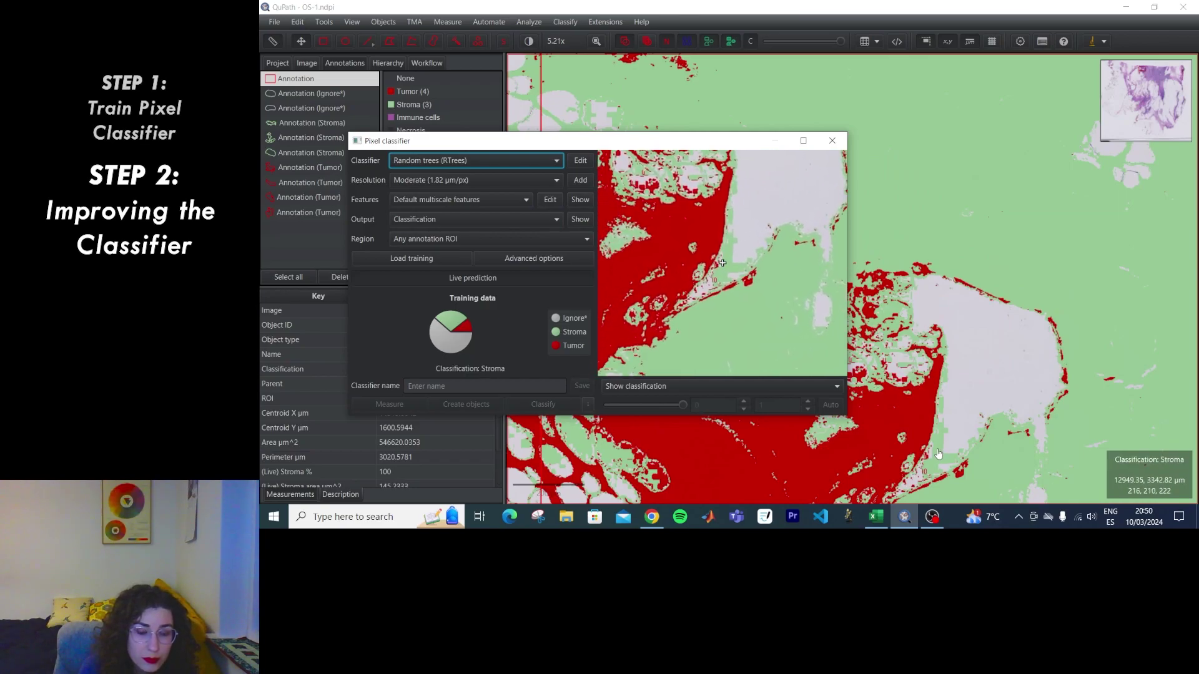
# Step: Try Logistic regression as the classifier type and check its prediction over the rectangle
pyautogui.click(431, 160)
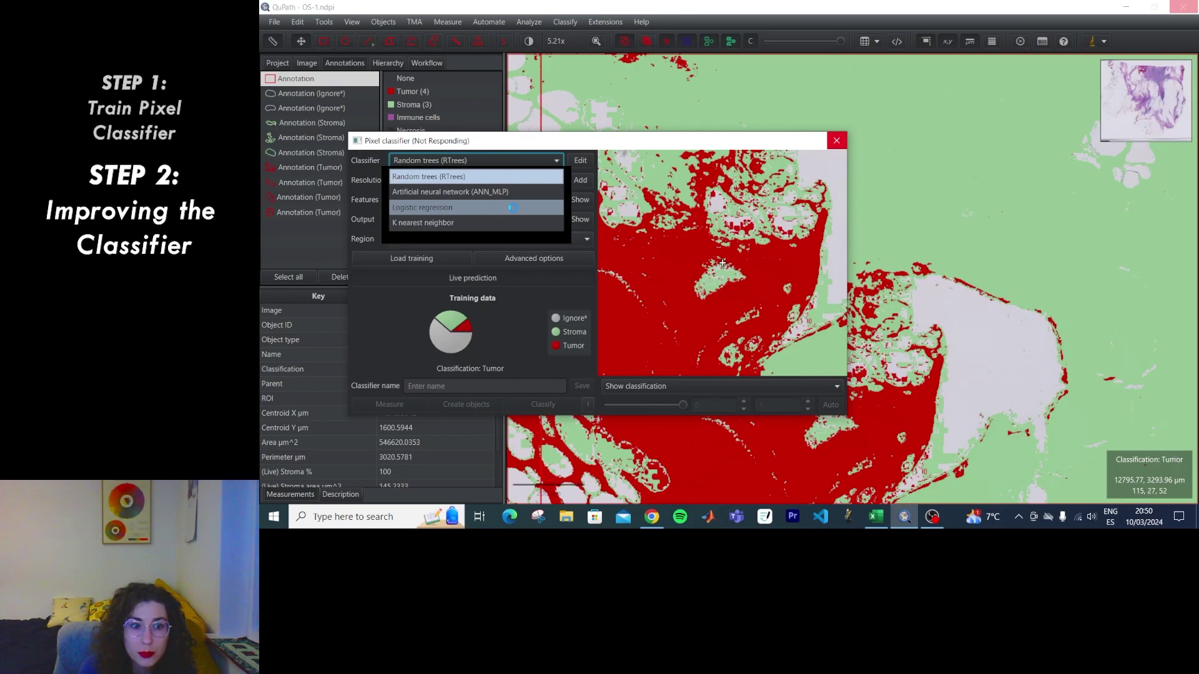
pyautogui.scroll(-7, 987, 275)
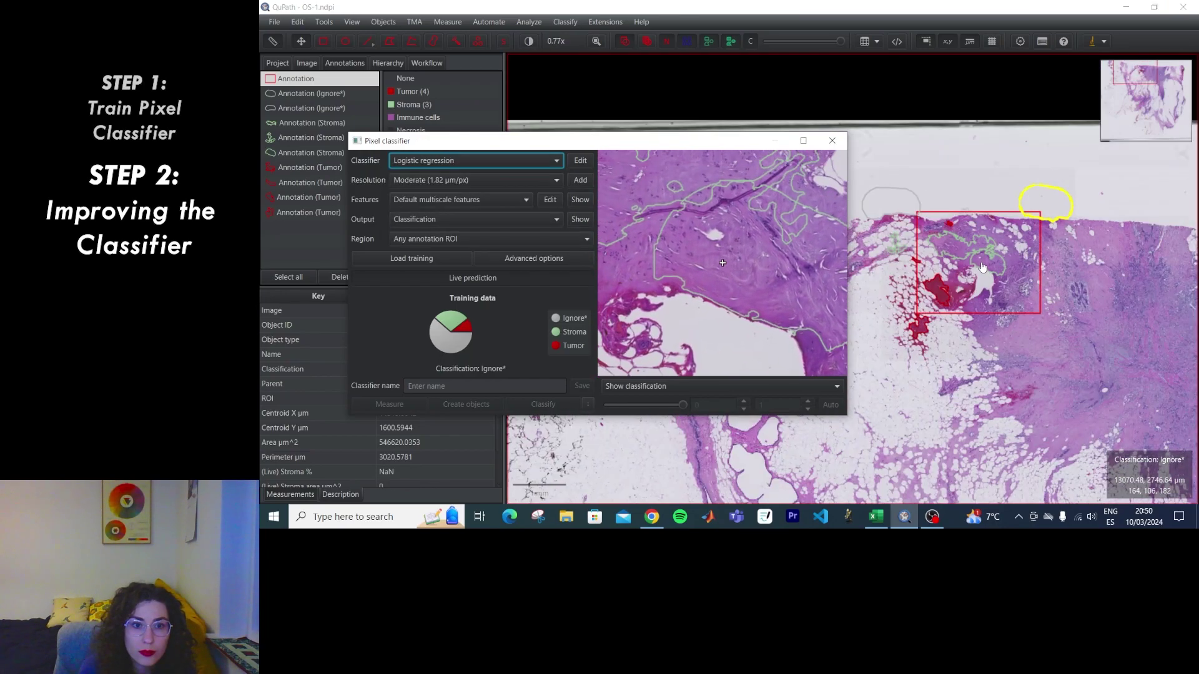
pyautogui.scroll(6, 986, 272)
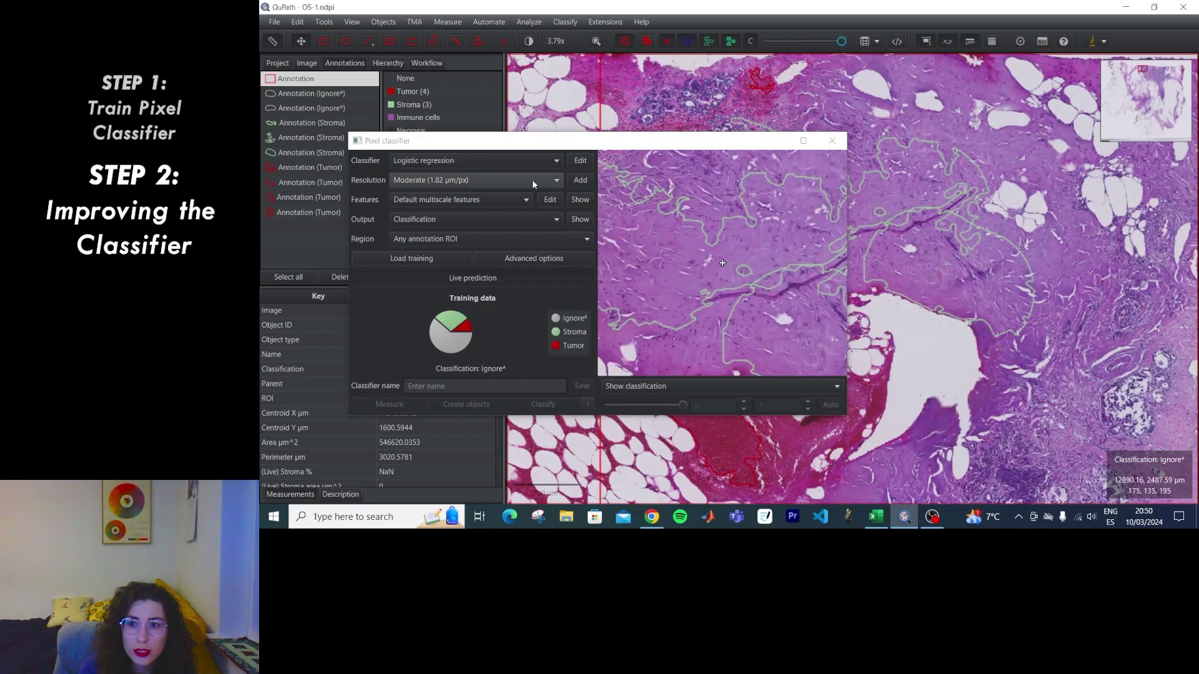
# Step: Set the classifier type back to Random trees (RTrees) and check the live prediction across the rectangle
pyautogui.click(505, 161)
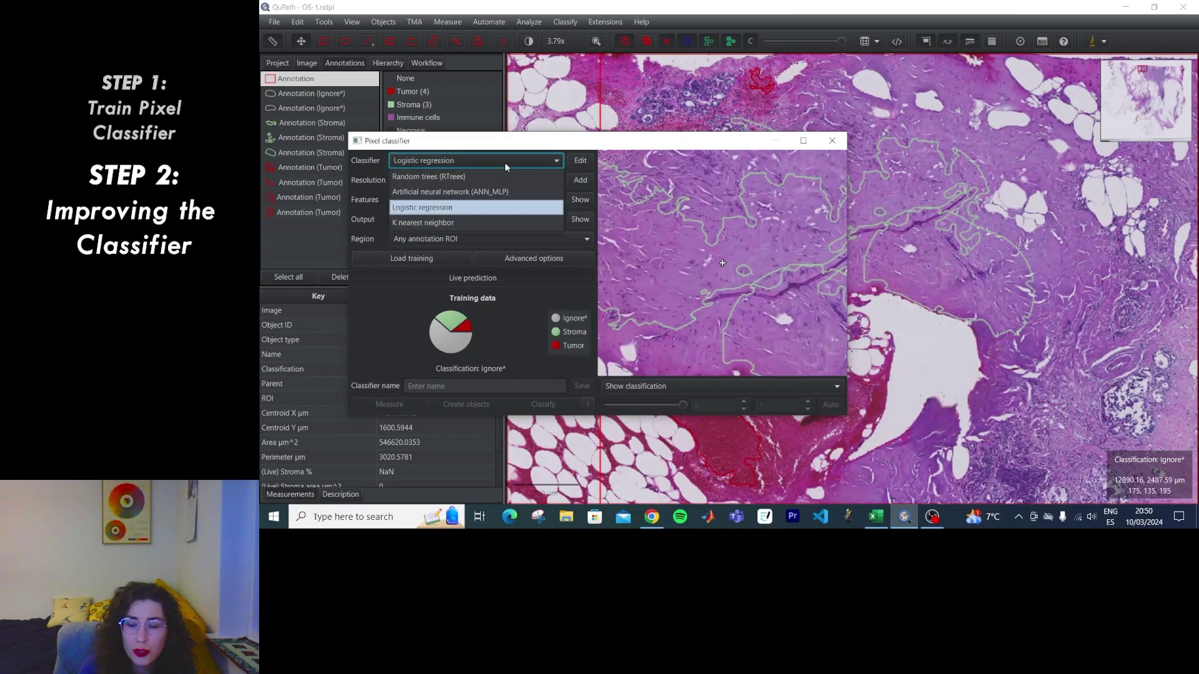
pyautogui.press('Up')
pyautogui.press('Up')
pyautogui.press('Return')
pyautogui.click(440, 281)
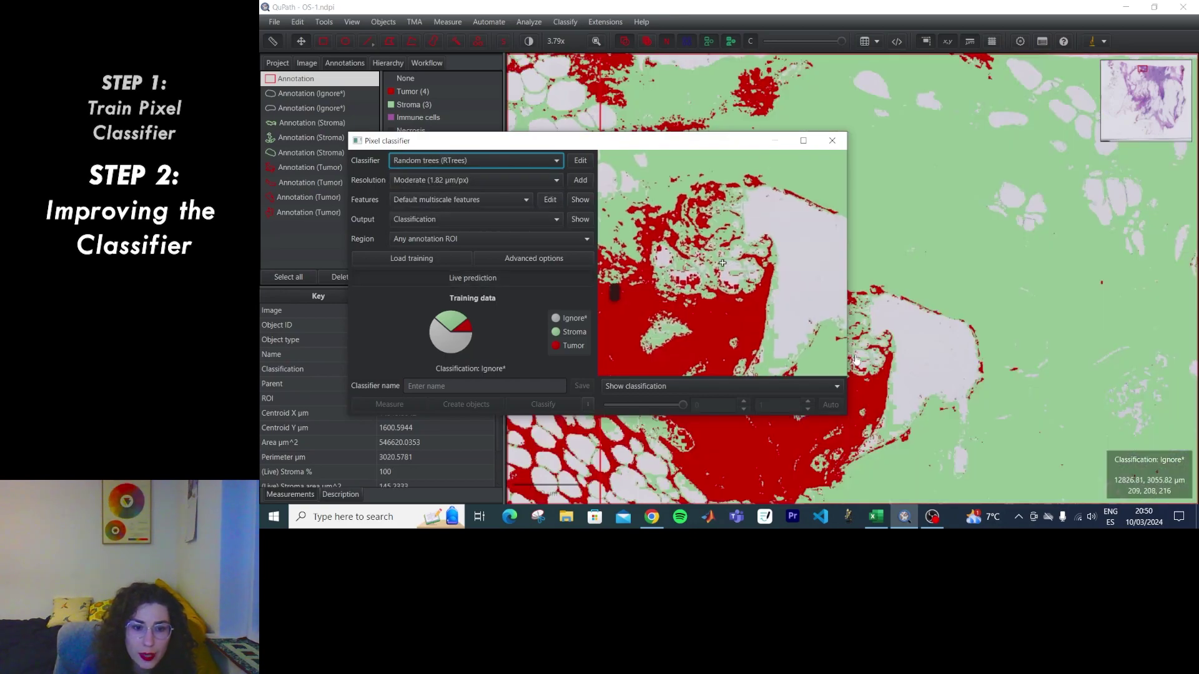
pyautogui.scroll(-2, 890, 218)
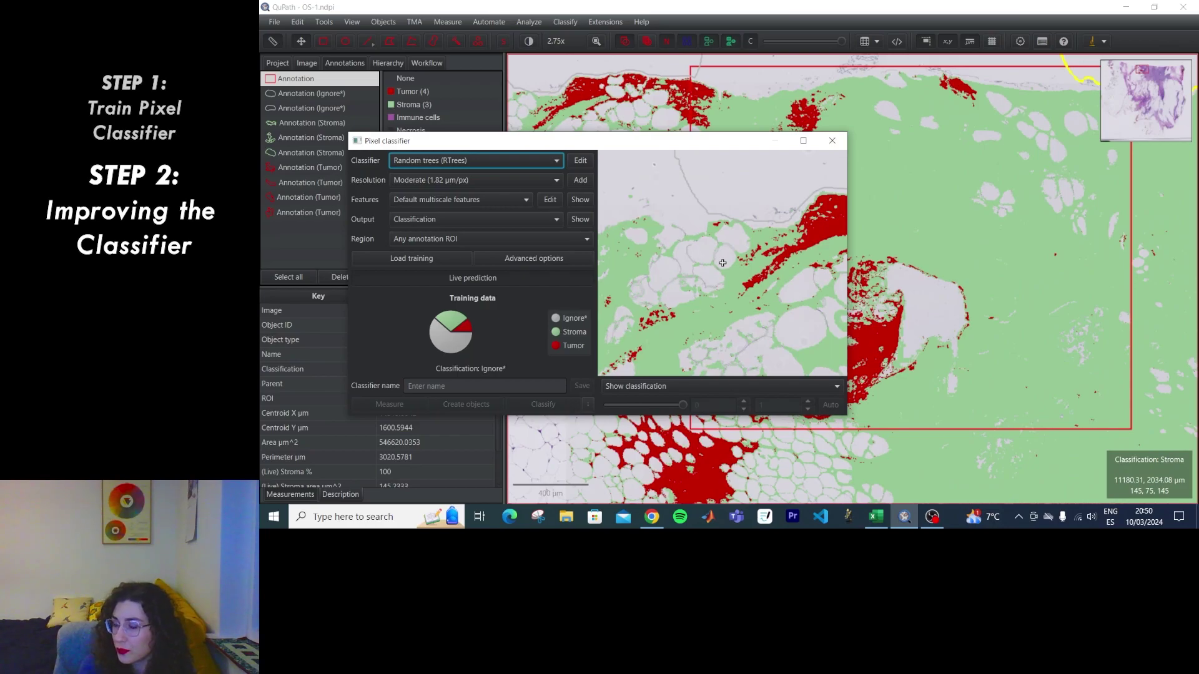
# Step: Try the Very high (0.45 µm/px) resolution for the classifier and inspect the prediction in and around the white gap
pyautogui.click(470, 186)
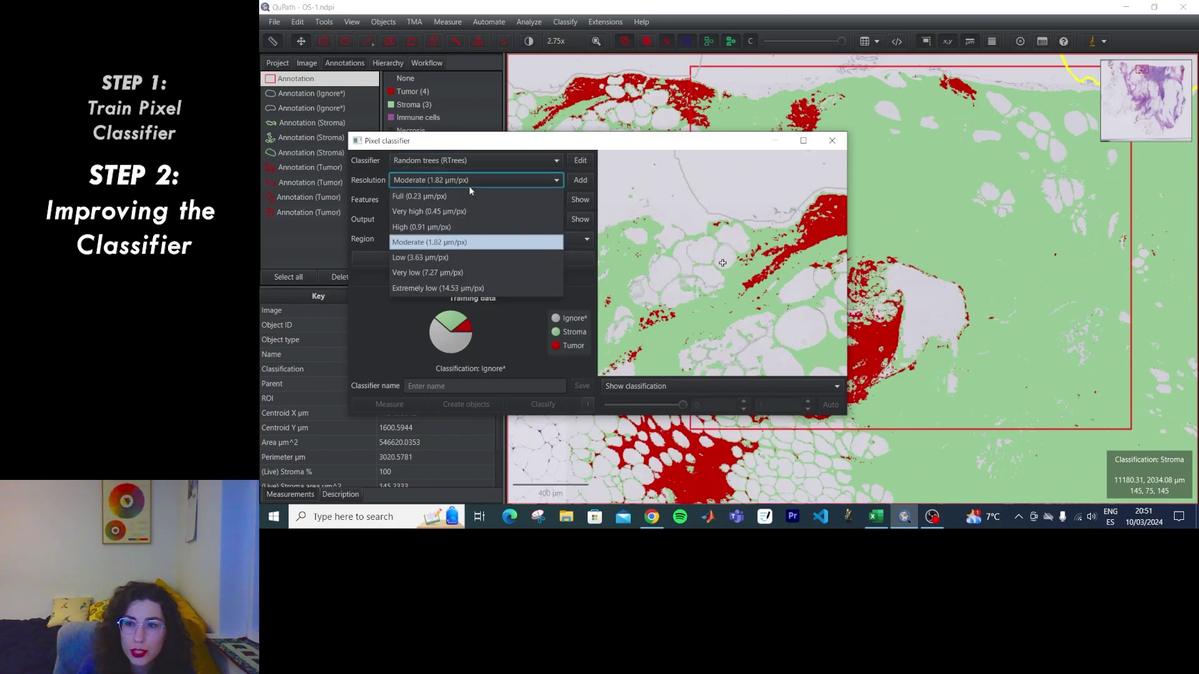
pyautogui.scroll(10, 982, 320)
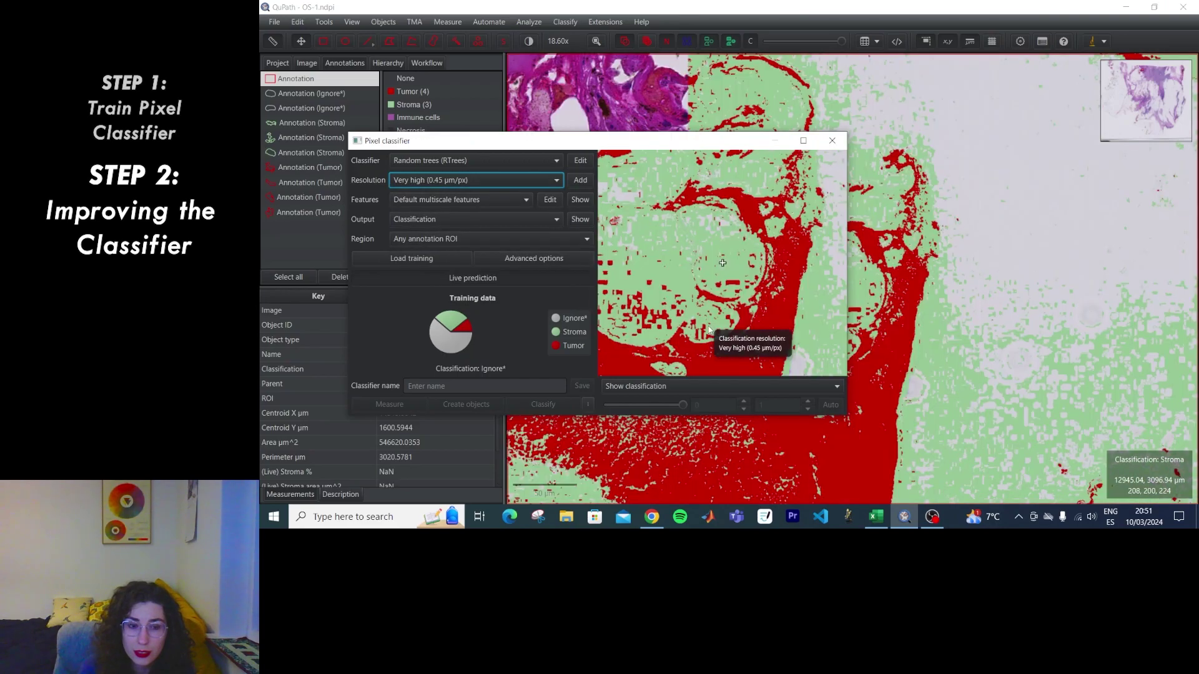
pyautogui.scroll(-5, 750, 334)
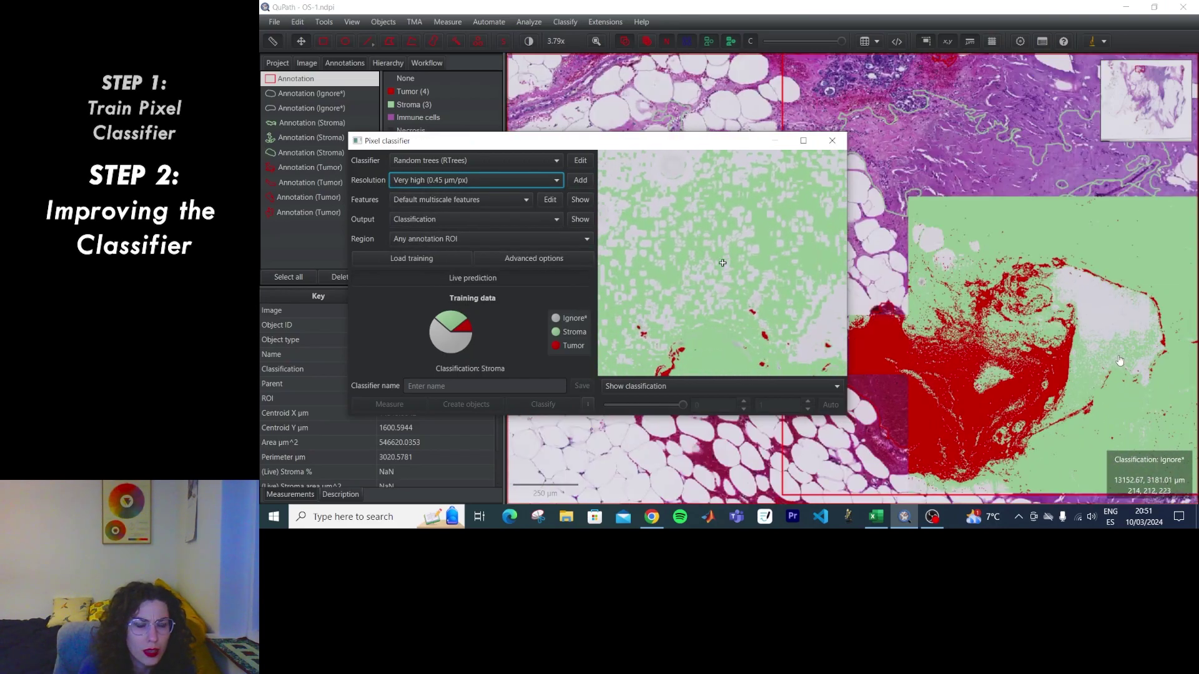
pyautogui.scroll(2, 1082, 352)
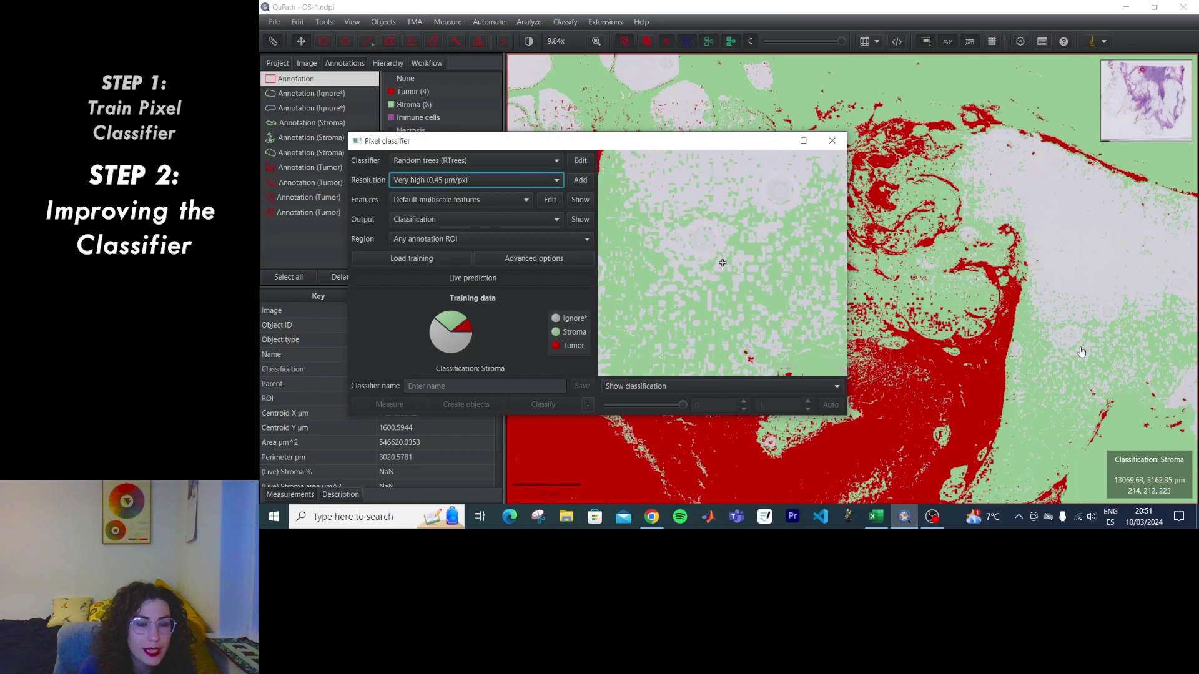
pyautogui.scroll(-2, 1082, 352)
# Step: Make the overlay semi-transparent, outline about 1.42 mm² of empty background directly above the rectangle with the Wand, and classify it as Ignore*
pyautogui.moveTo(841, 40); pyautogui.dragTo(795, 50)
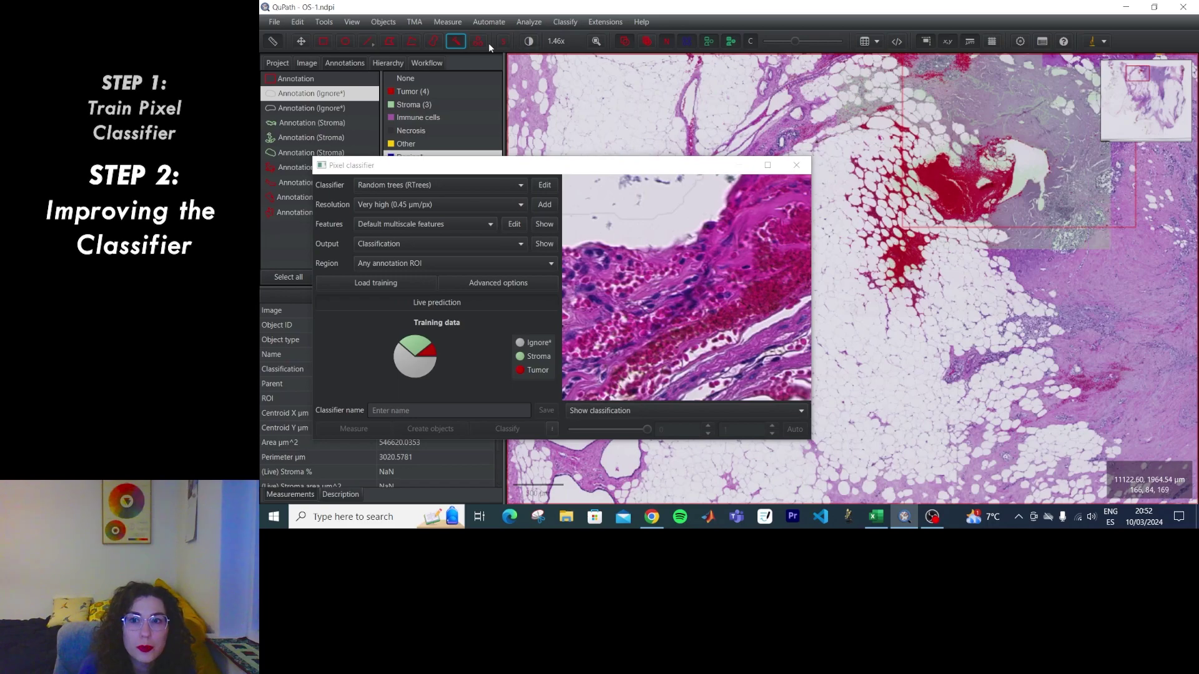
pyautogui.click(302, 43)
pyautogui.moveTo(877, 113); pyautogui.dragTo(837, 295)
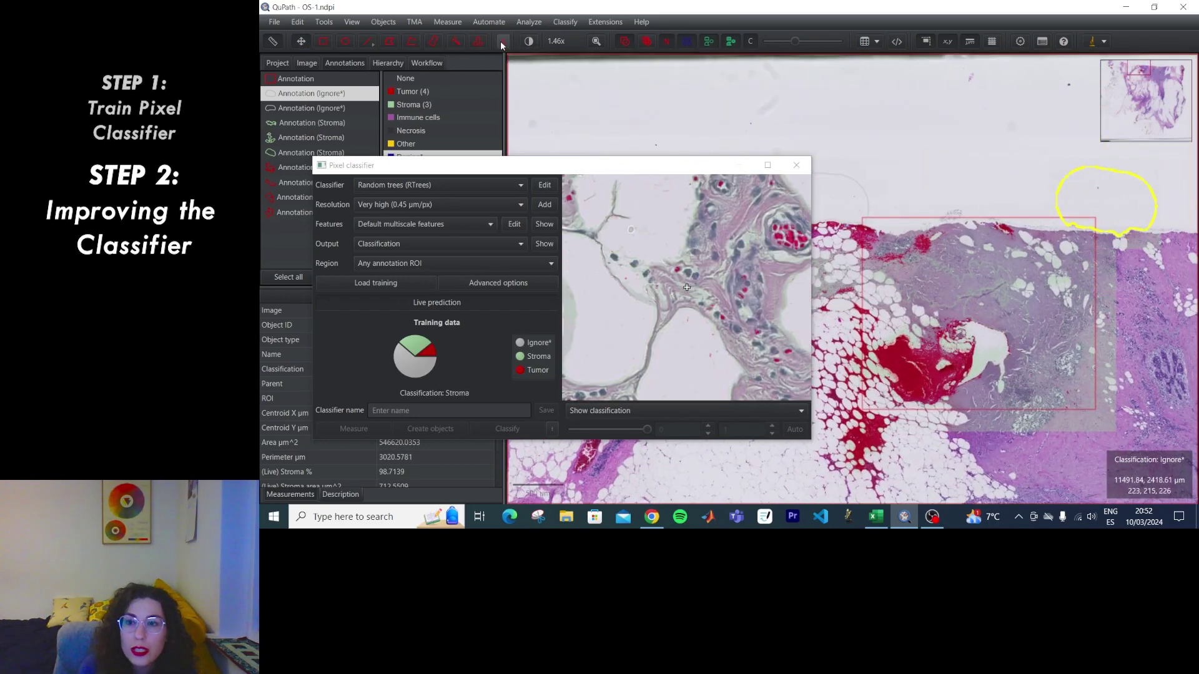
pyautogui.click(457, 43)
pyautogui.moveTo(922, 187); pyautogui.dragTo(956, 181)
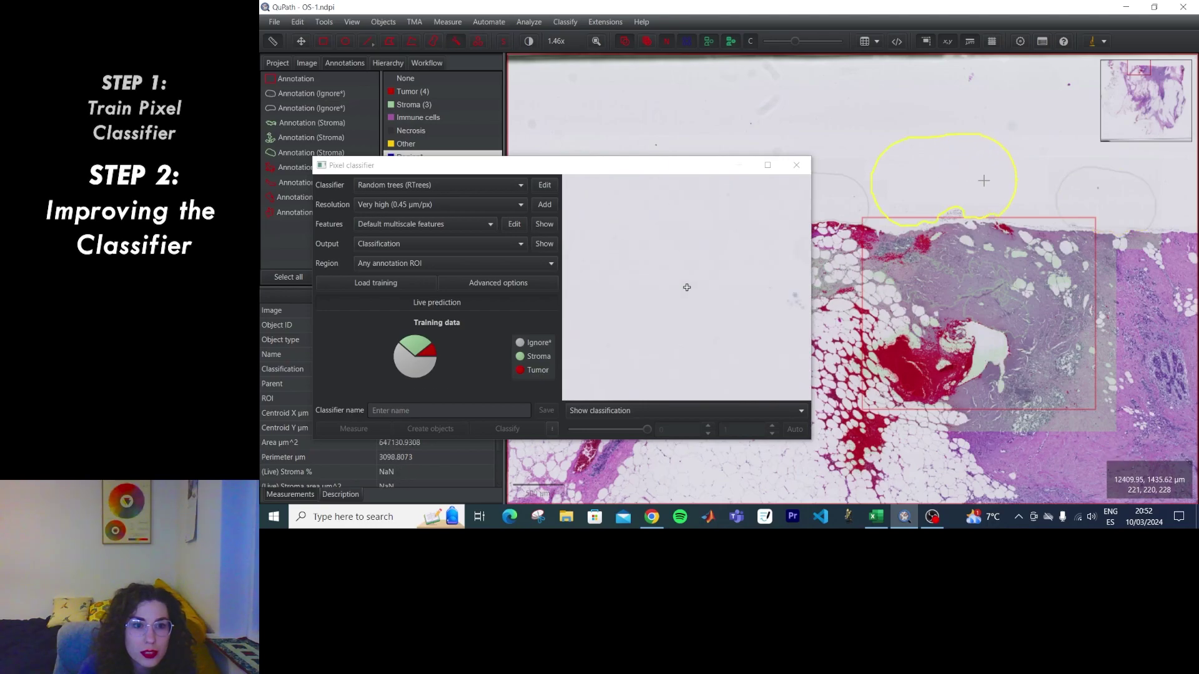
pyautogui.rightClick(979, 170)
pyautogui.moveTo(1009, 193)
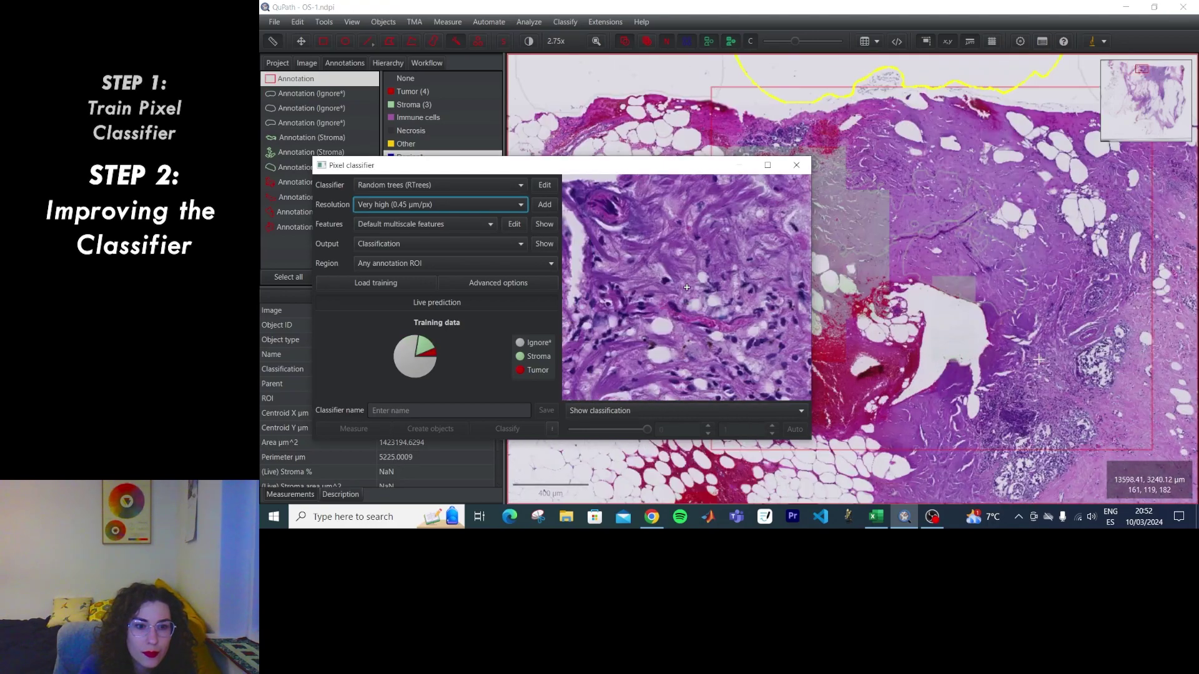
# Step: Raise the overlay opacity and set the classifier resolution to High (0.91 µm/px)
pyautogui.scroll(1, 1039, 360)
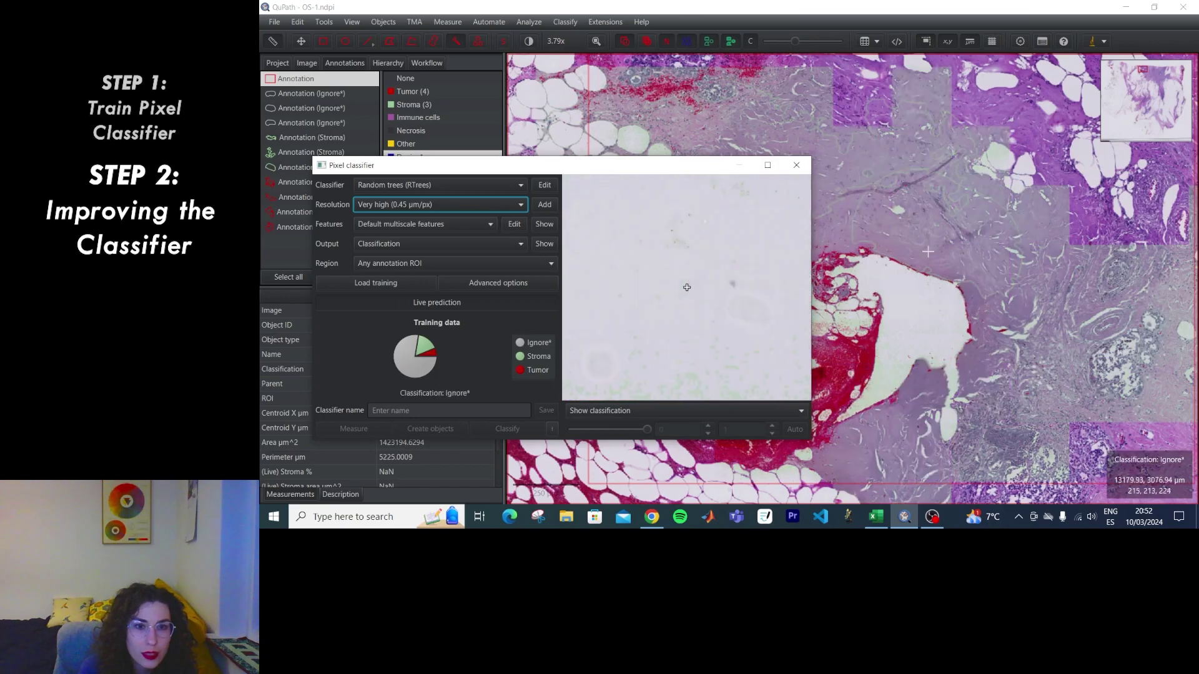
pyautogui.moveTo(795, 41); pyautogui.dragTo(820, 42)
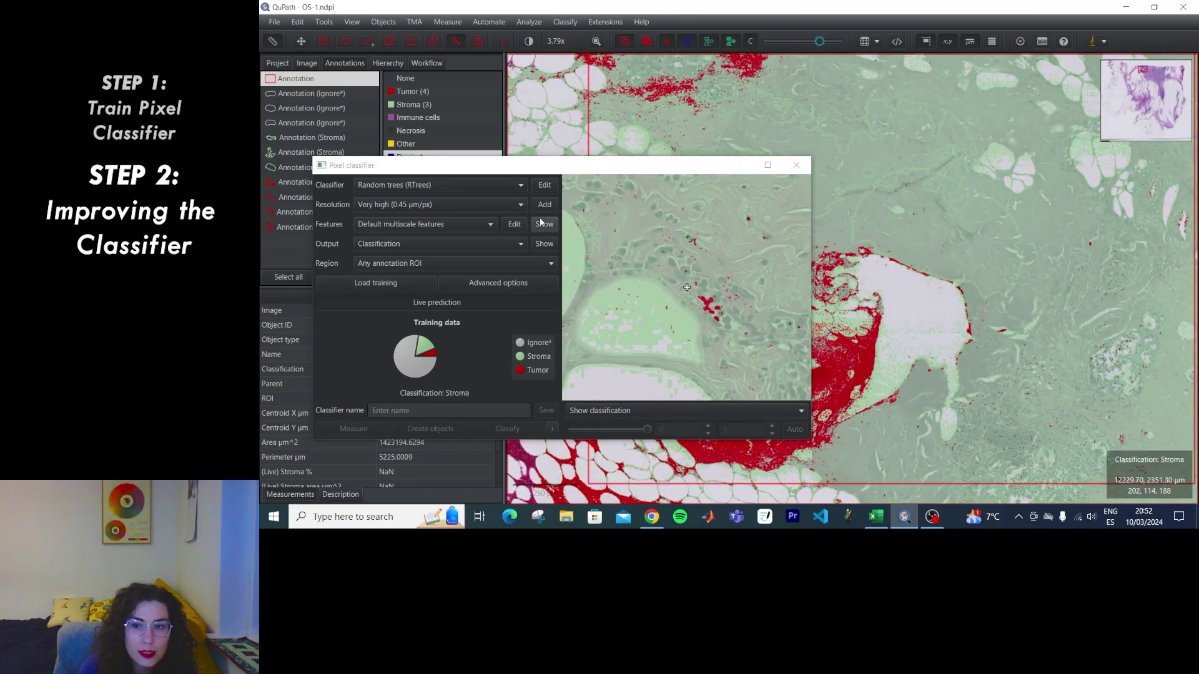
pyautogui.click(466, 204)
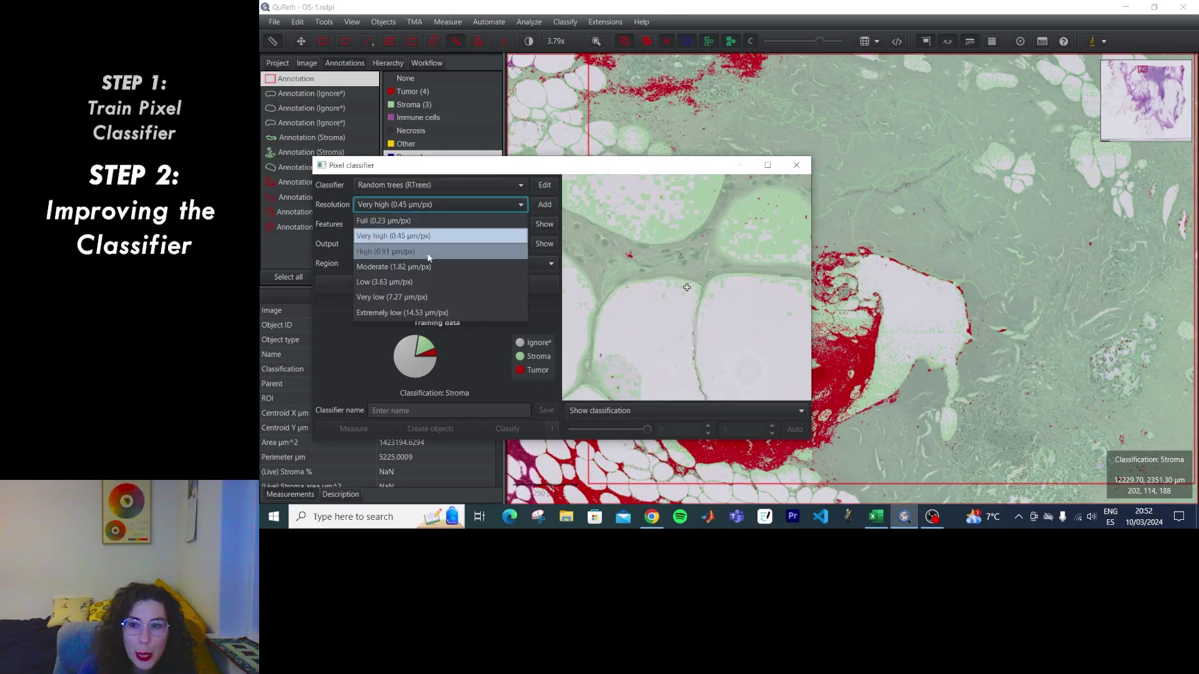
pyautogui.click(462, 252)
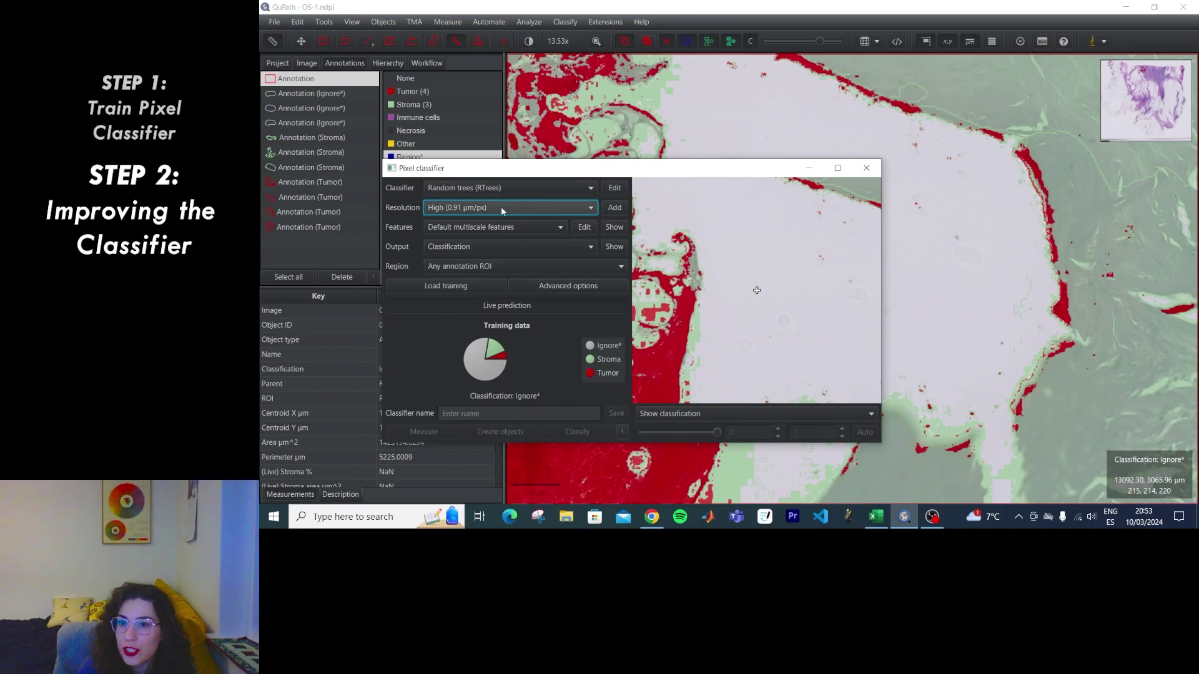
# Step: Try adding the Hematoxylin, Eosin and Residual channels to the Red, Green and Blue channels of the classifier features
pyautogui.click(584, 226)
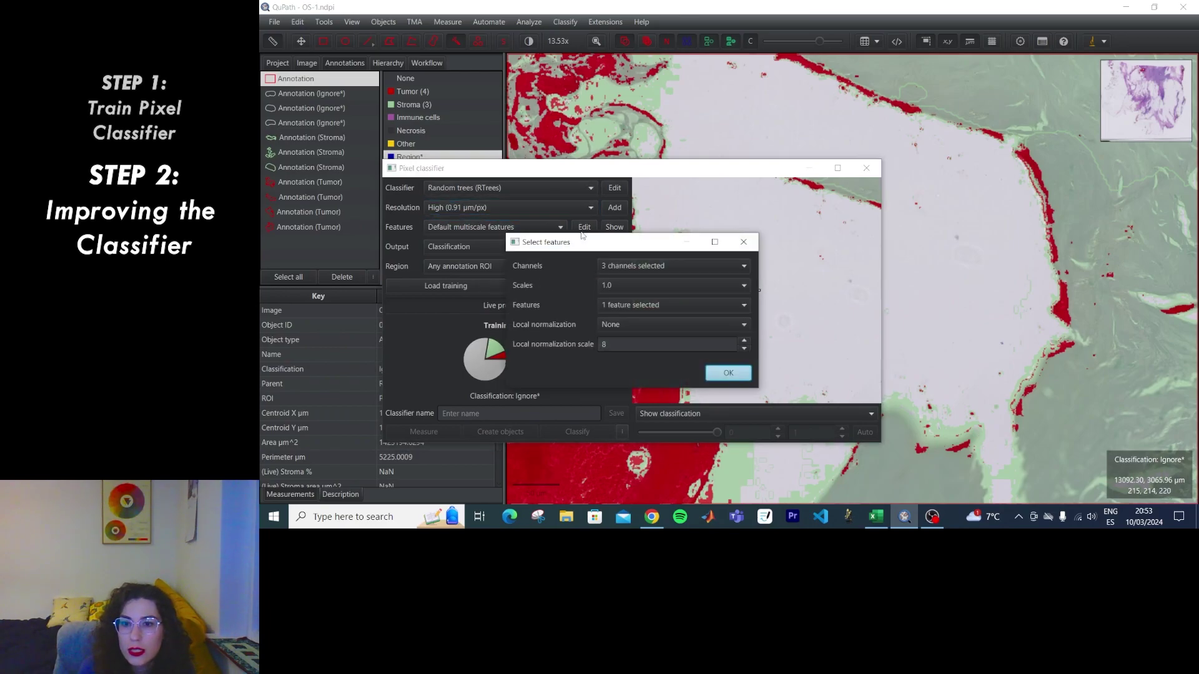
pyautogui.click(673, 269)
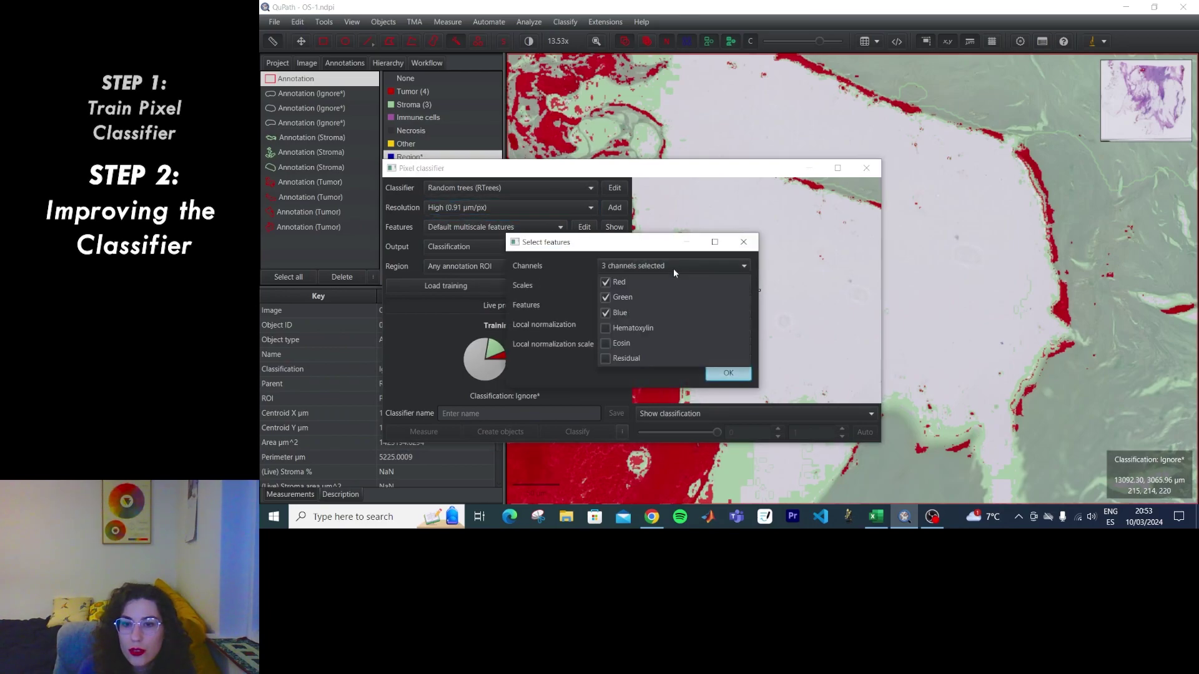
pyautogui.click(605, 328)
pyautogui.click(605, 342)
pyautogui.click(606, 359)
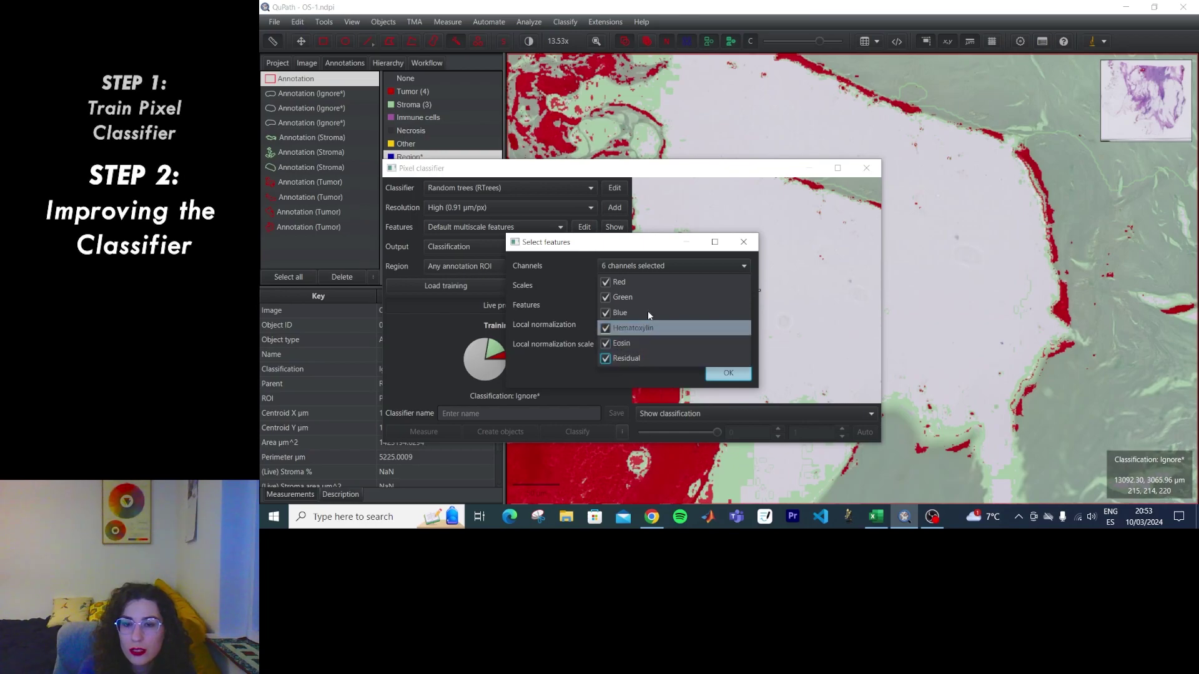
pyautogui.click(598, 376)
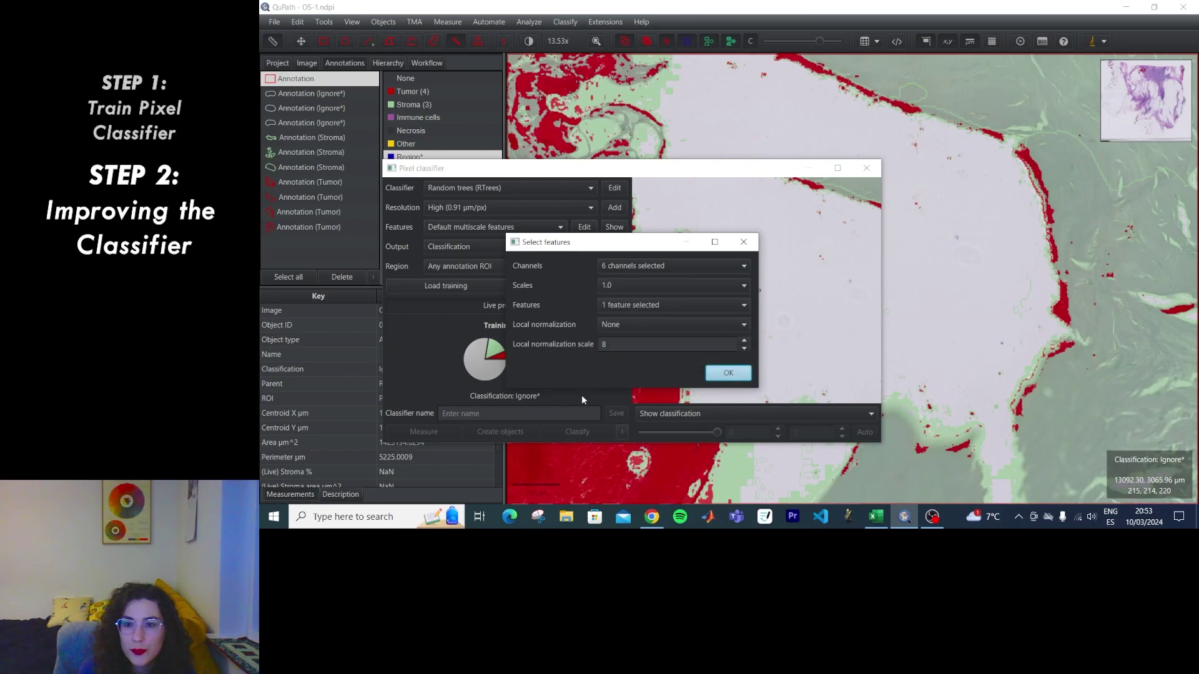
# Step: Try 8.0 as the only feature scale, apply the feature settings and inspect the prediction around the white gap
pyautogui.click(645, 286)
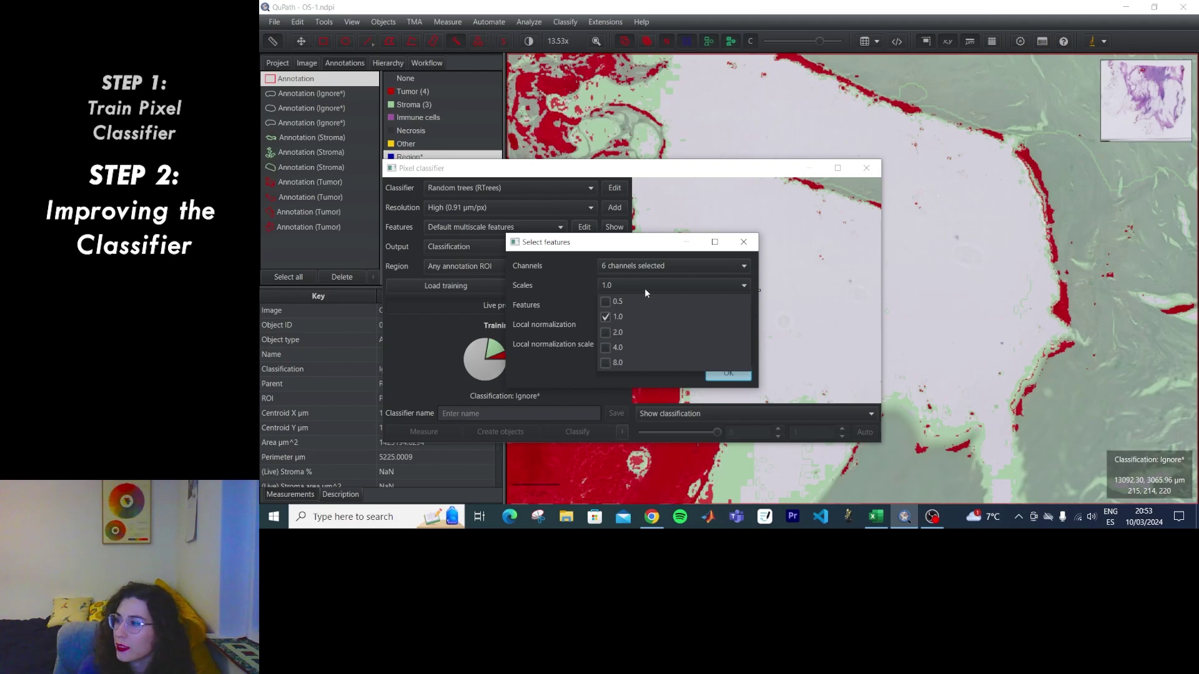
pyautogui.click(645, 289)
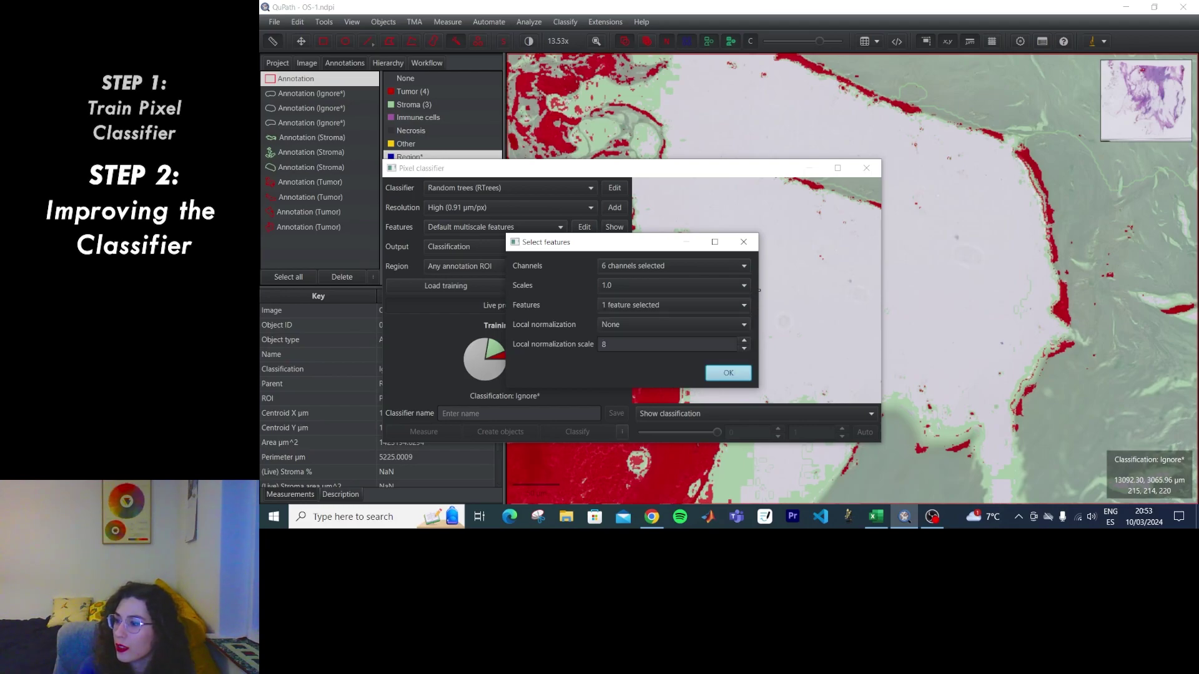
pyautogui.click(687, 285)
pyautogui.click(601, 364)
pyautogui.click(553, 369)
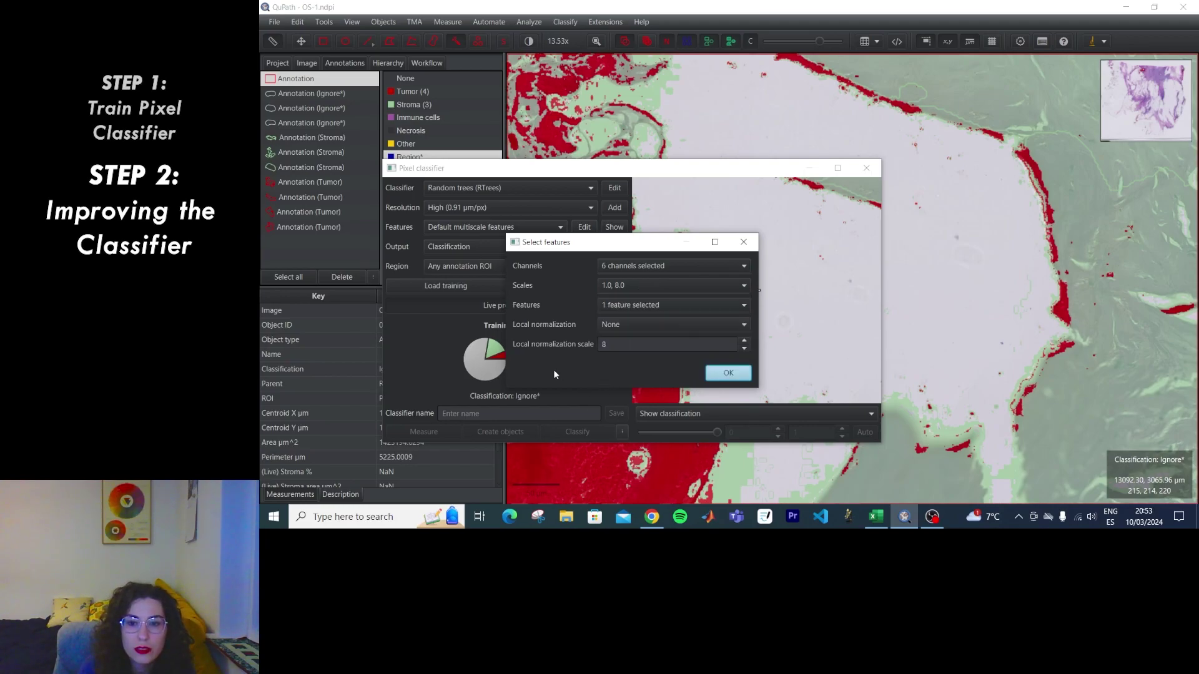
pyautogui.click(624, 280)
pyautogui.click(638, 286)
pyautogui.click(726, 374)
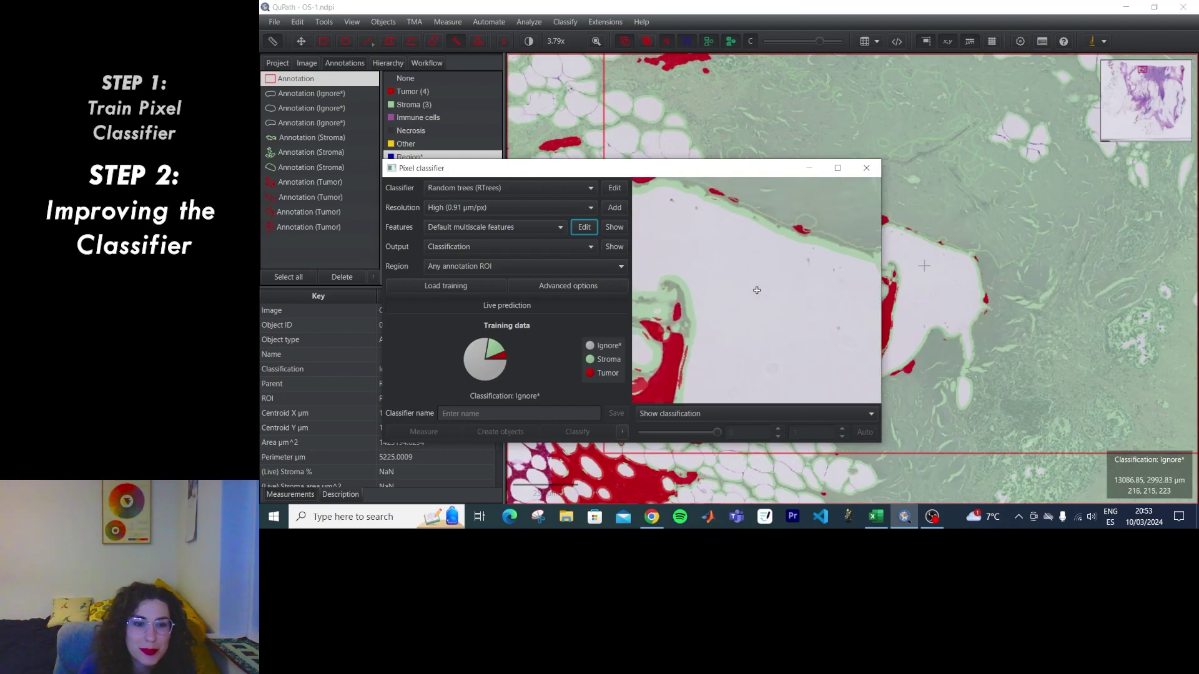
pyautogui.scroll(3, 967, 280)
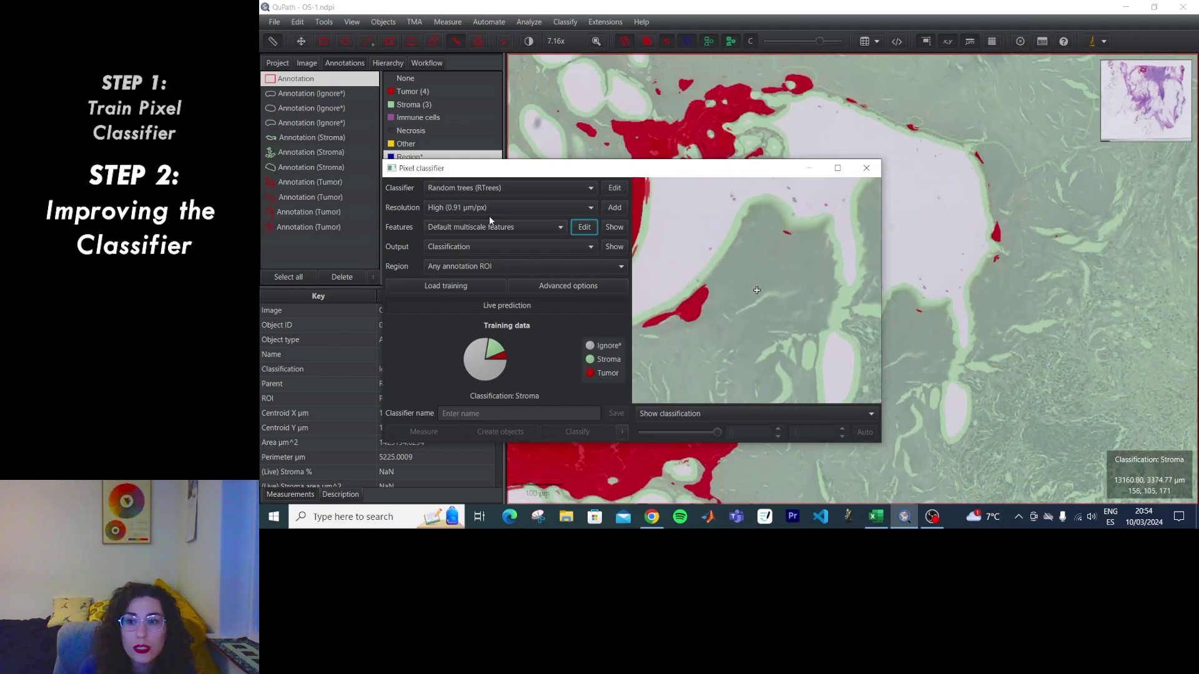
# Step: Remove the Hematoxylin, Eosin and Residual channels from the features, apply, and inspect the prediction along the gap's edge
pyautogui.click(583, 229)
pyautogui.click(625, 263)
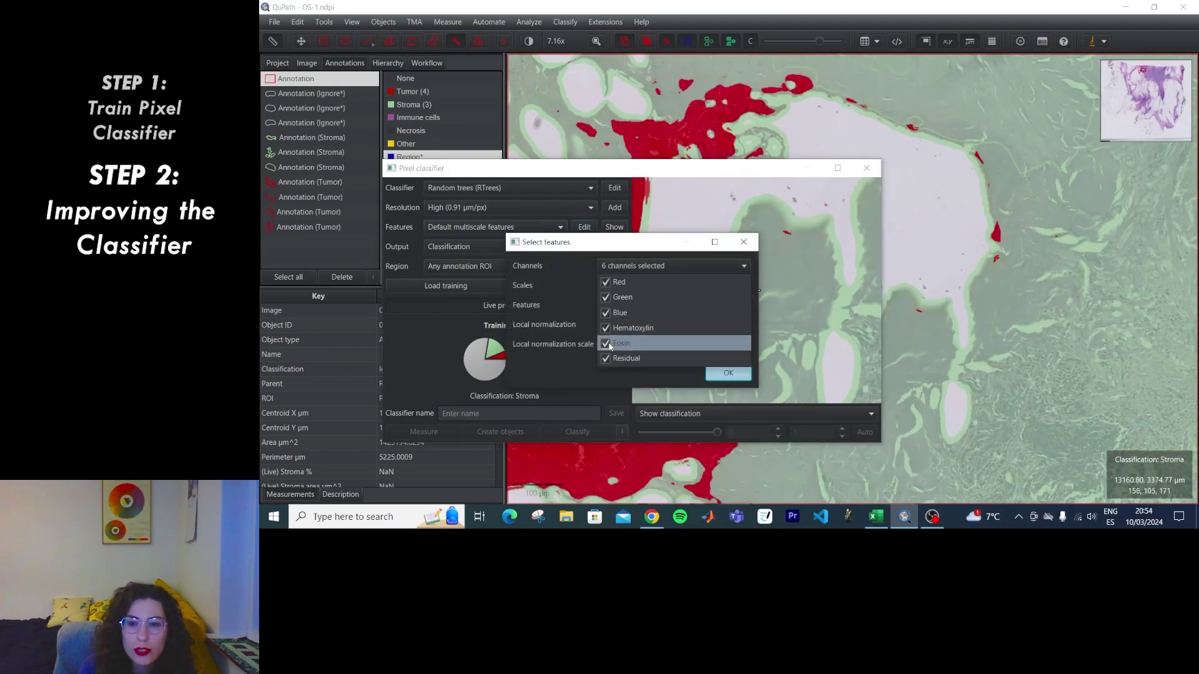
pyautogui.click(606, 328)
pyautogui.click(607, 343)
pyautogui.click(605, 359)
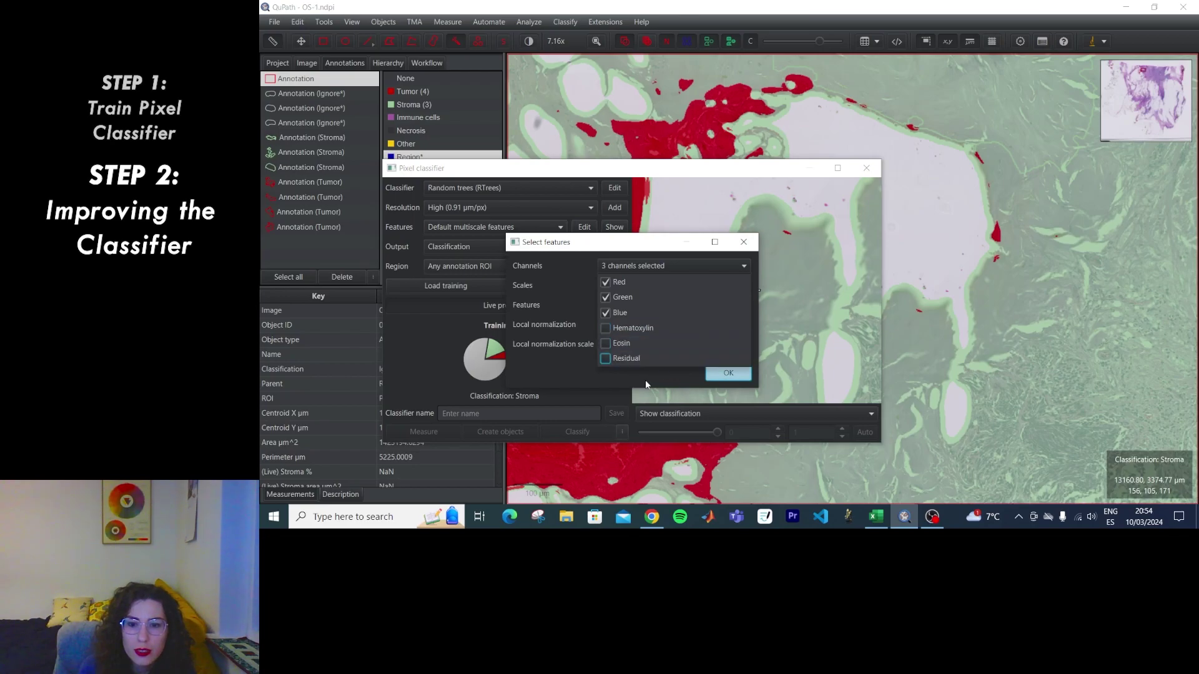
pyautogui.click(718, 373)
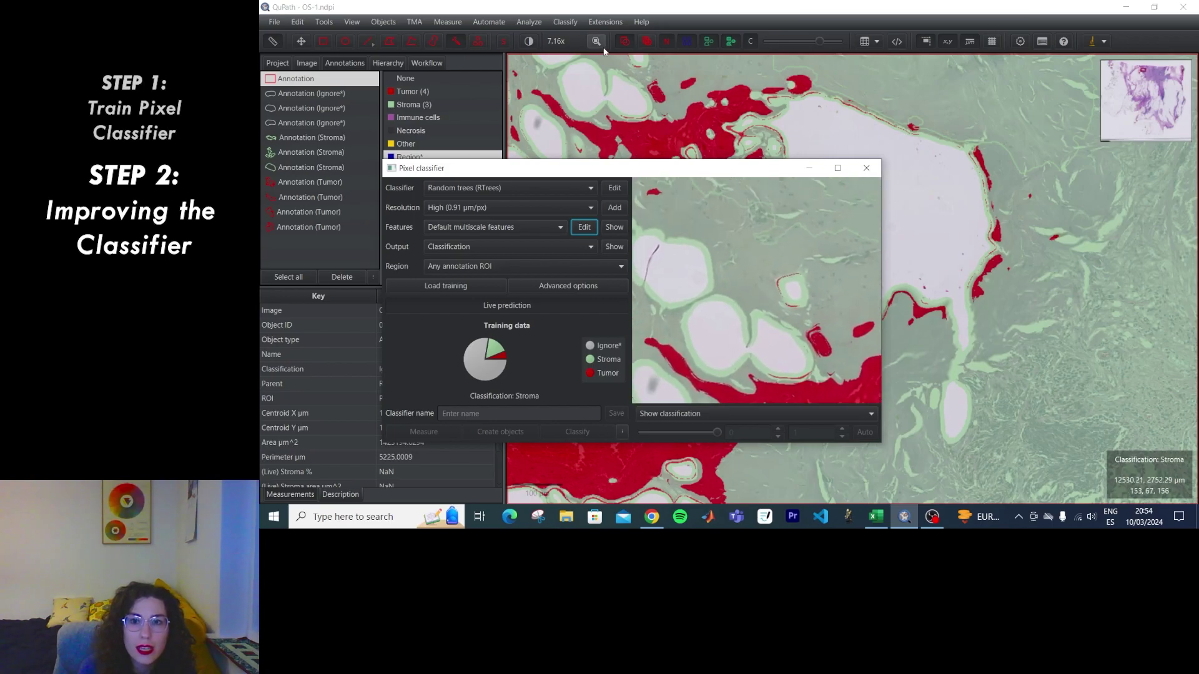
pyautogui.scroll(5, 978, 338)
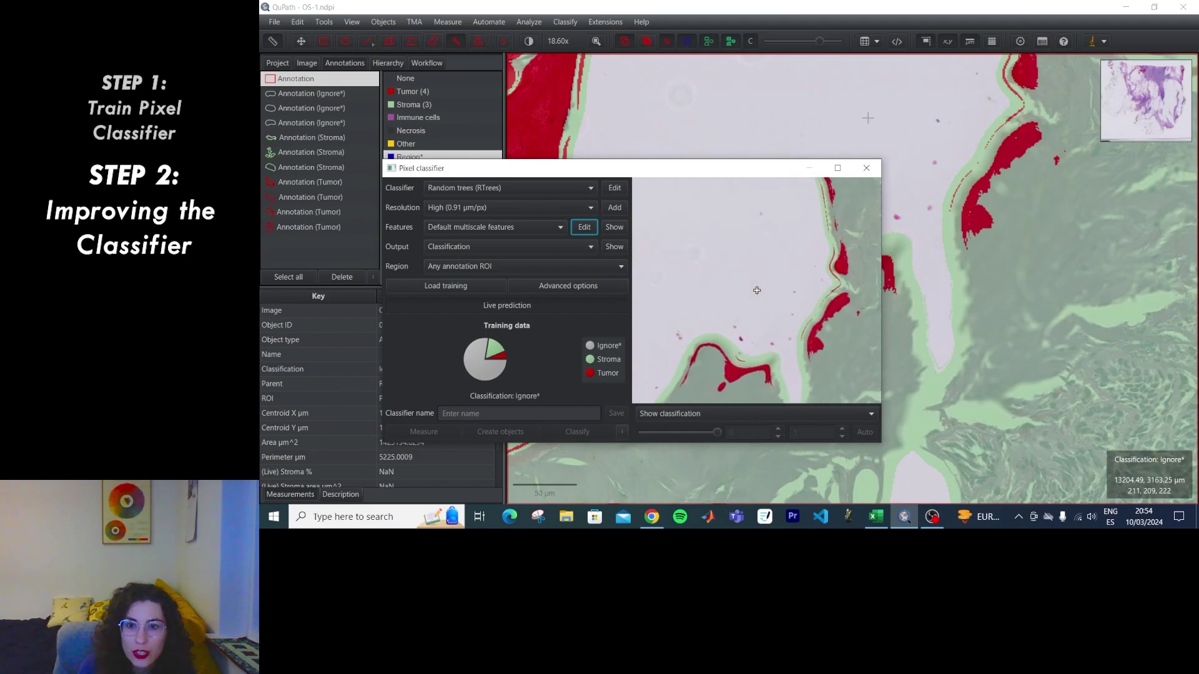
# Step: Make 2.0 the only feature scale, apply it and check the prediction along the edges of the white gap
pyautogui.click(583, 227)
pyautogui.click(619, 286)
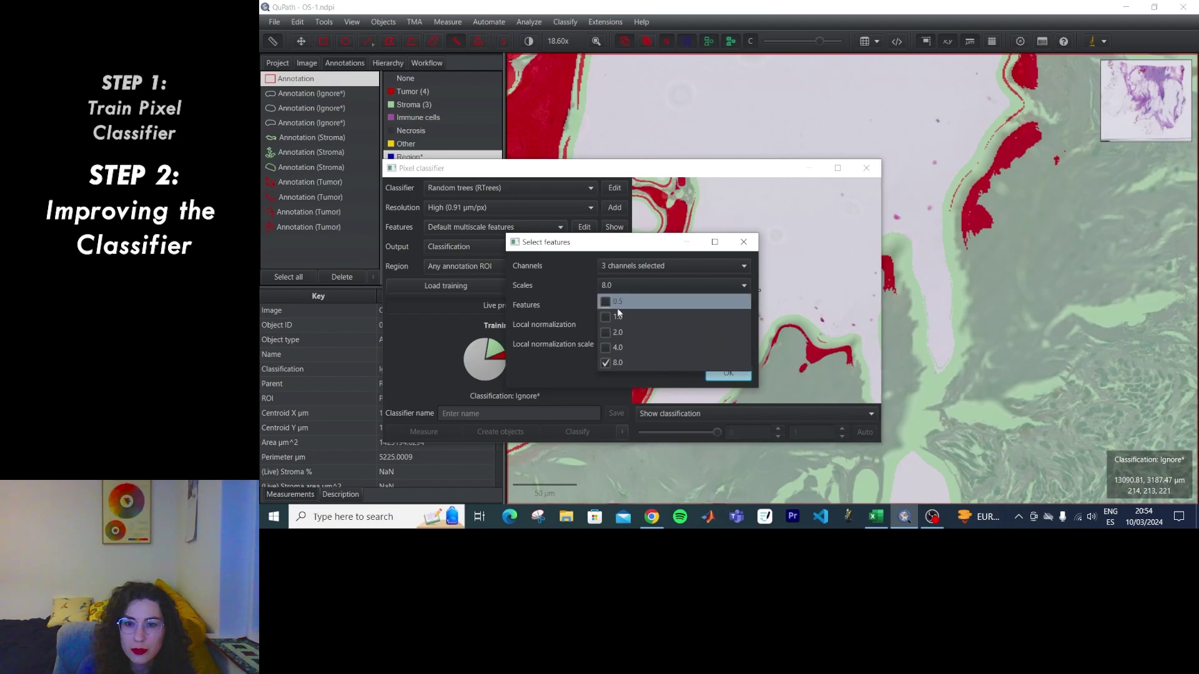
pyautogui.click(605, 363)
pyautogui.click(606, 332)
pyautogui.click(561, 352)
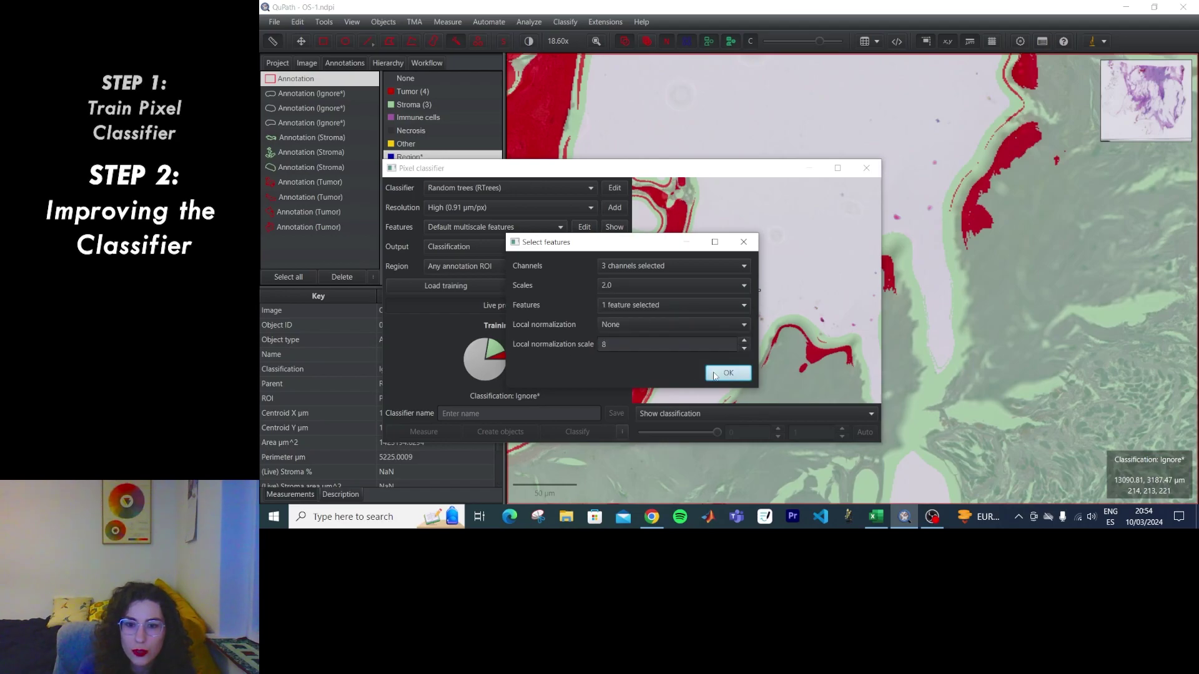
pyautogui.click(715, 375)
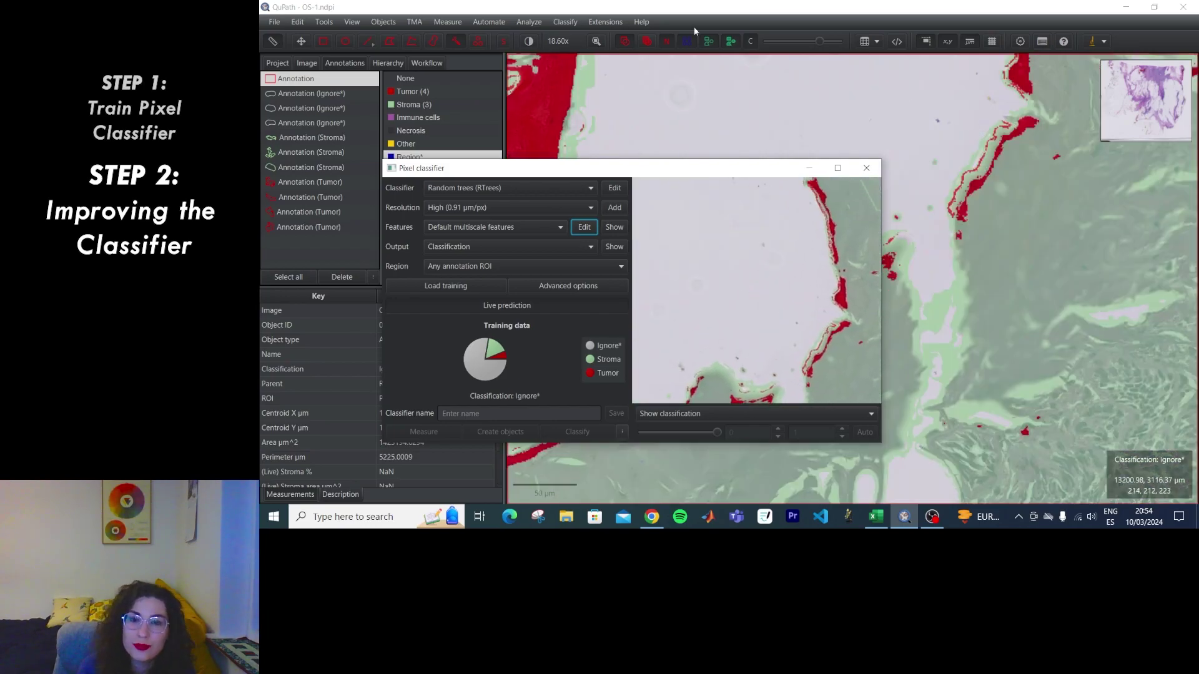
pyautogui.click(301, 42)
pyautogui.moveTo(804, 103); pyautogui.dragTo(930, 244)
# Step: Check the available feature types, preview the Red, Green and Blue Gaussian feature maps, and return to the classification display
pyautogui.click(584, 227)
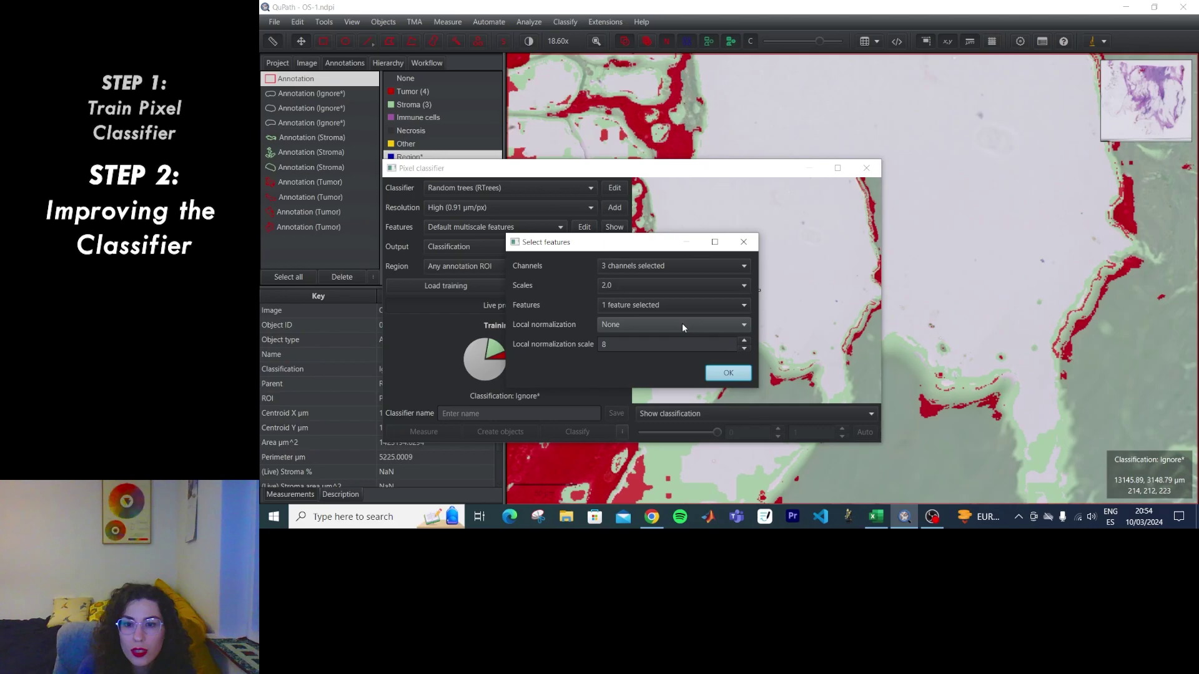
pyautogui.click(675, 302)
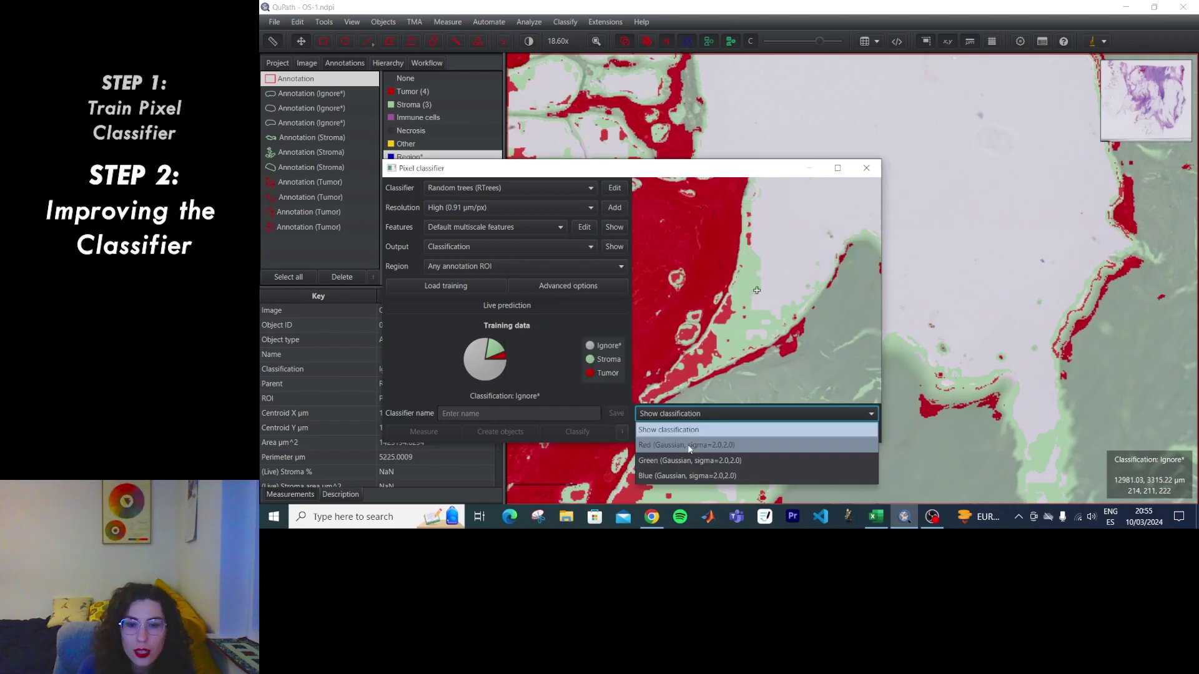
pyautogui.click(689, 445)
pyautogui.click(695, 415)
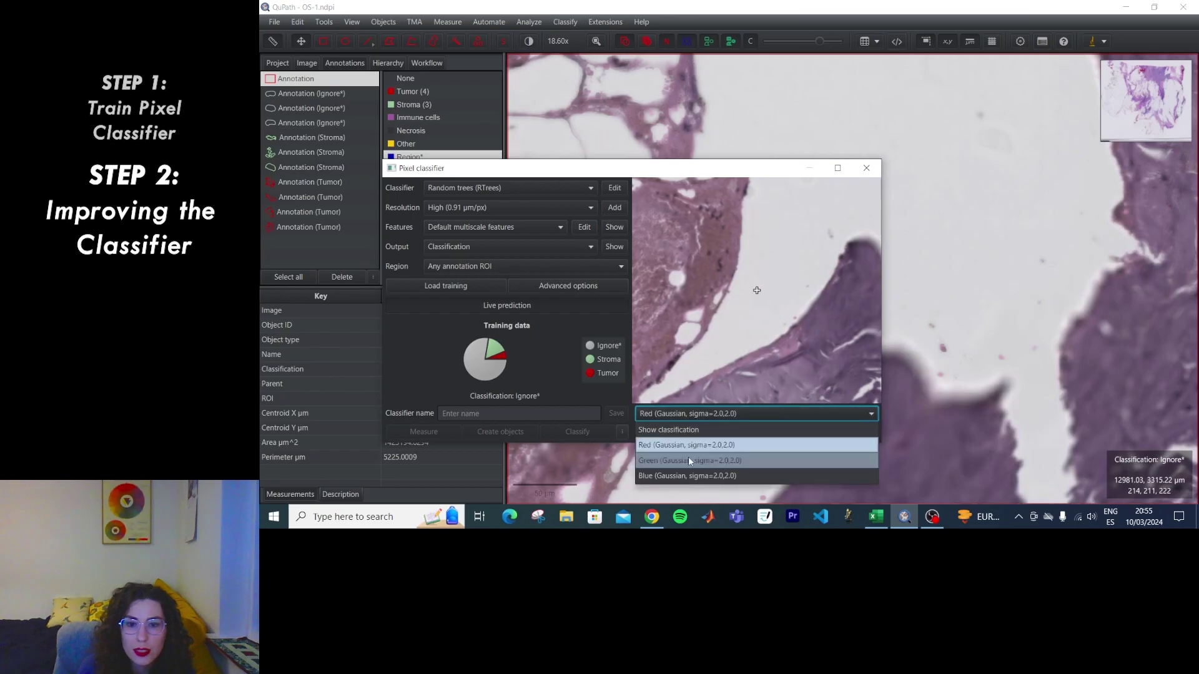
pyautogui.click(689, 460)
pyautogui.click(694, 415)
pyautogui.click(687, 476)
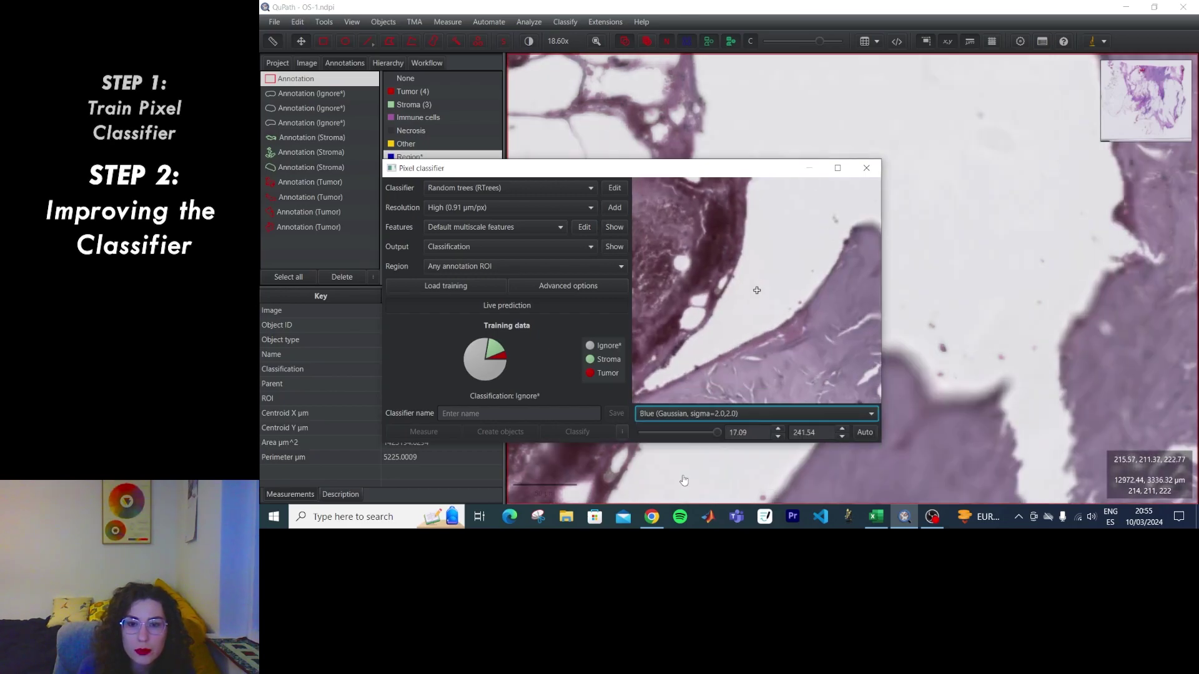
pyautogui.click(702, 413)
pyautogui.click(702, 429)
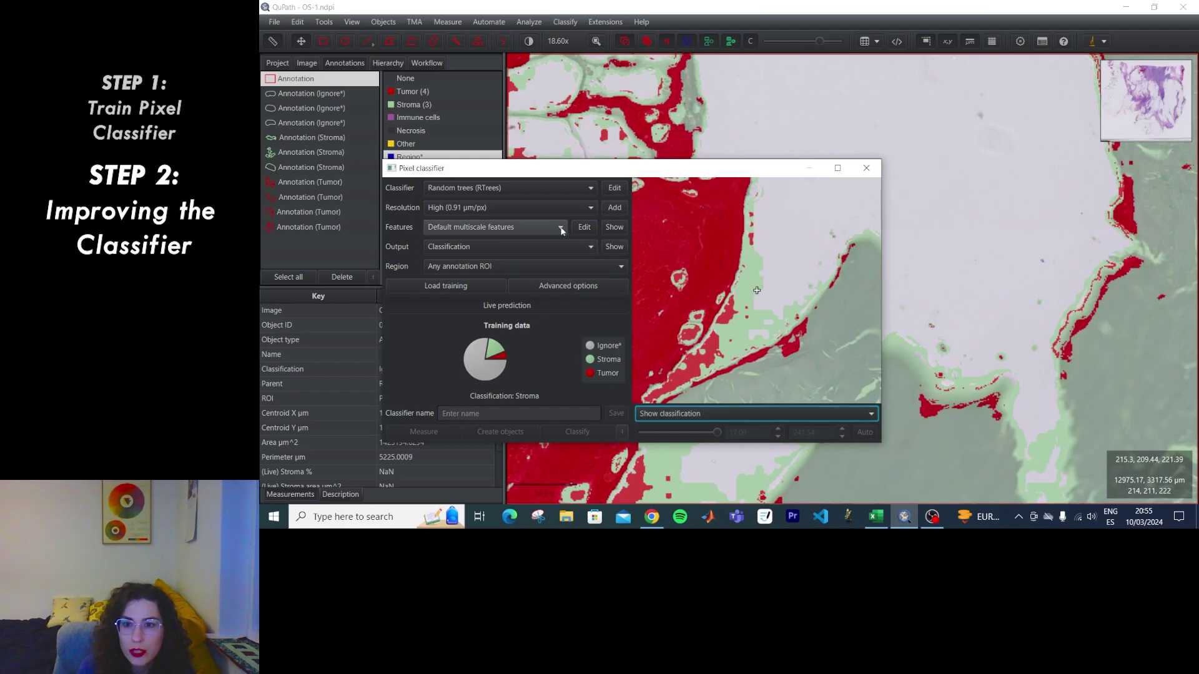
# Step: Add Laplacian of Gaussian, Weighted deviation and Gradient magnitude to the Gaussian feature and apply the feature settings
pyautogui.click(584, 226)
pyautogui.click(650, 305)
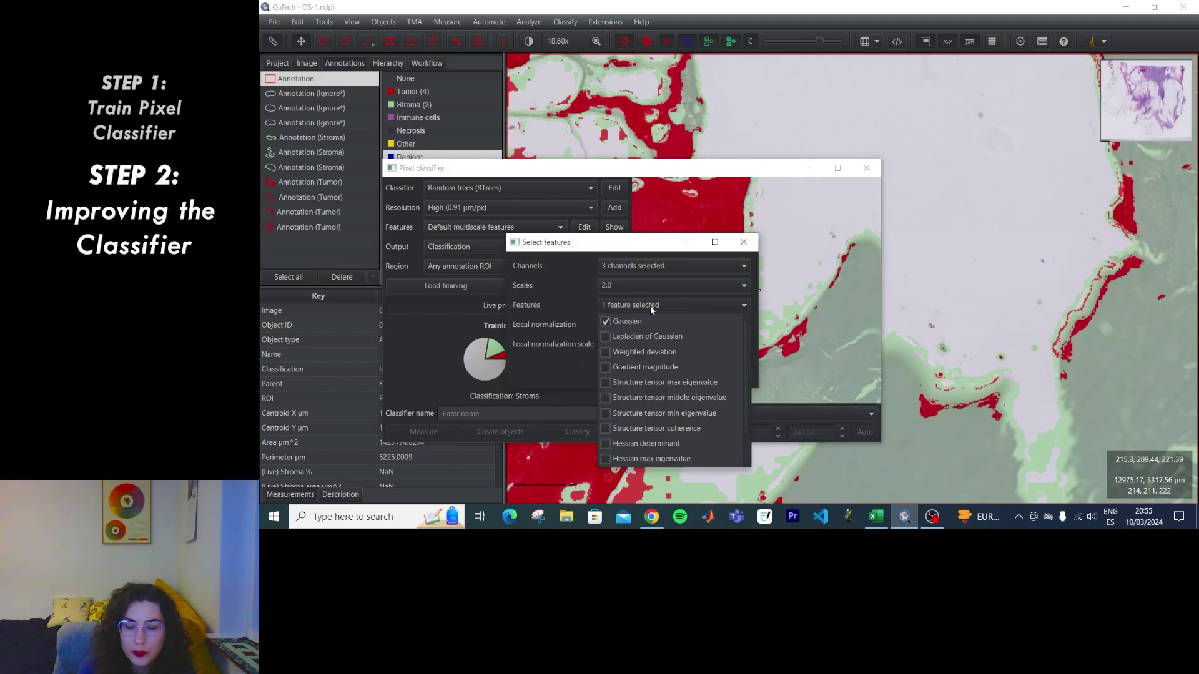
pyautogui.click(611, 336)
pyautogui.click(609, 352)
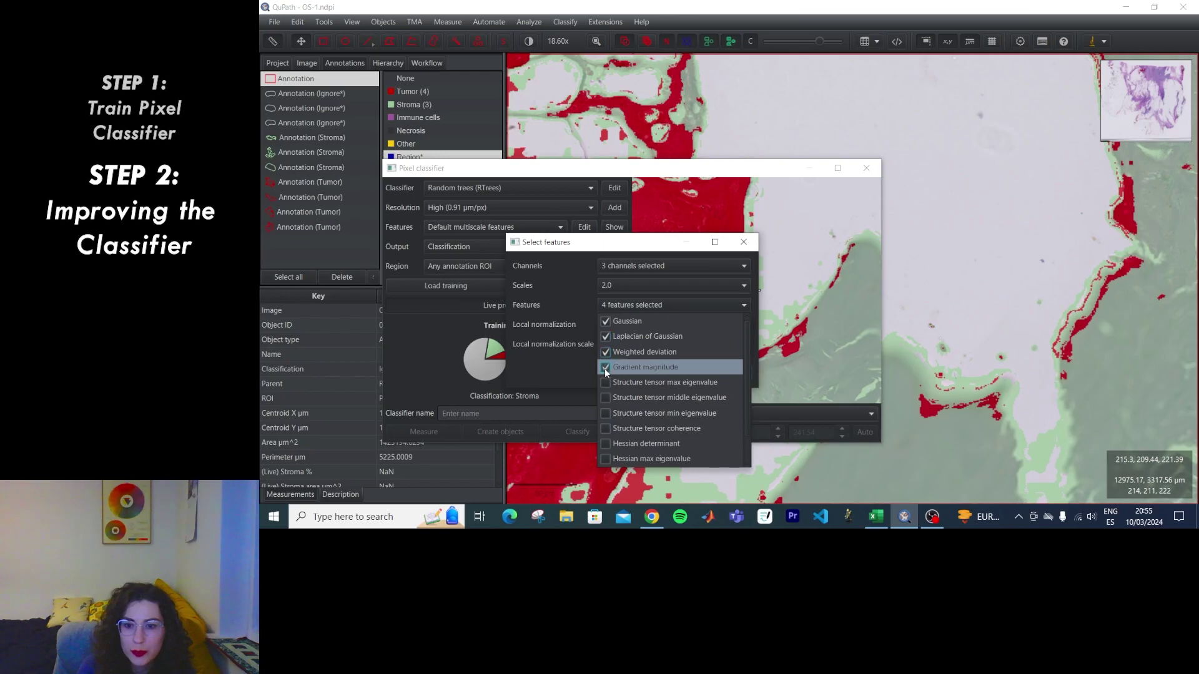
pyautogui.click(605, 368)
pyautogui.click(701, 469)
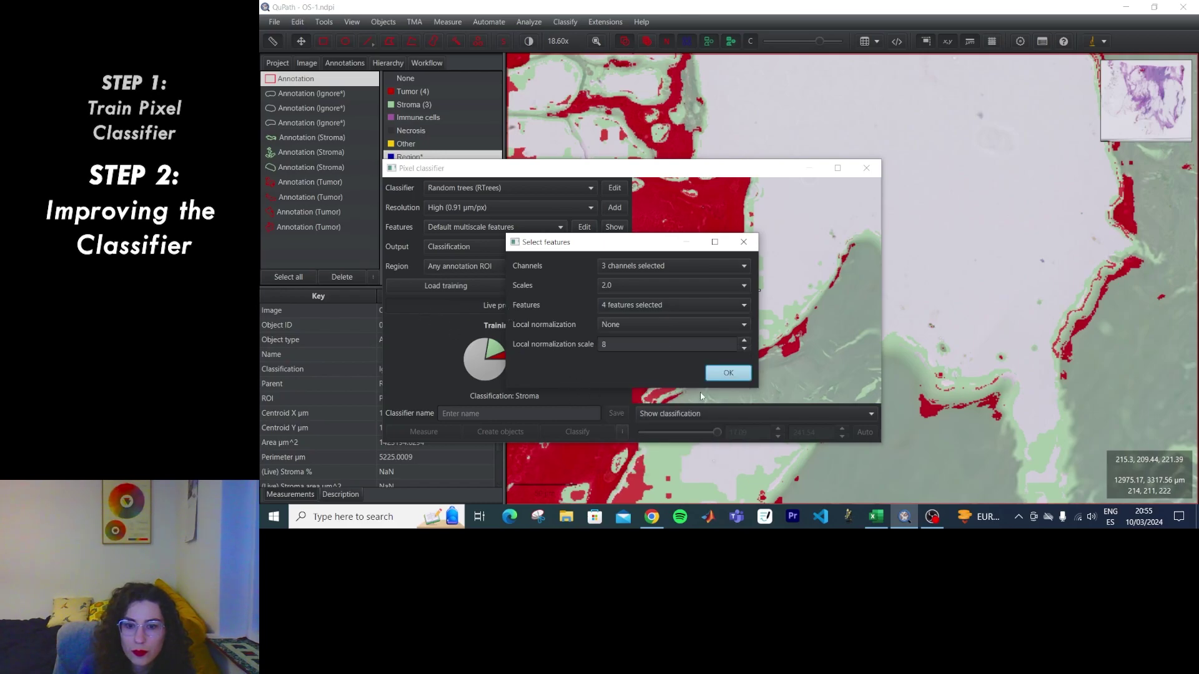
pyautogui.click(738, 375)
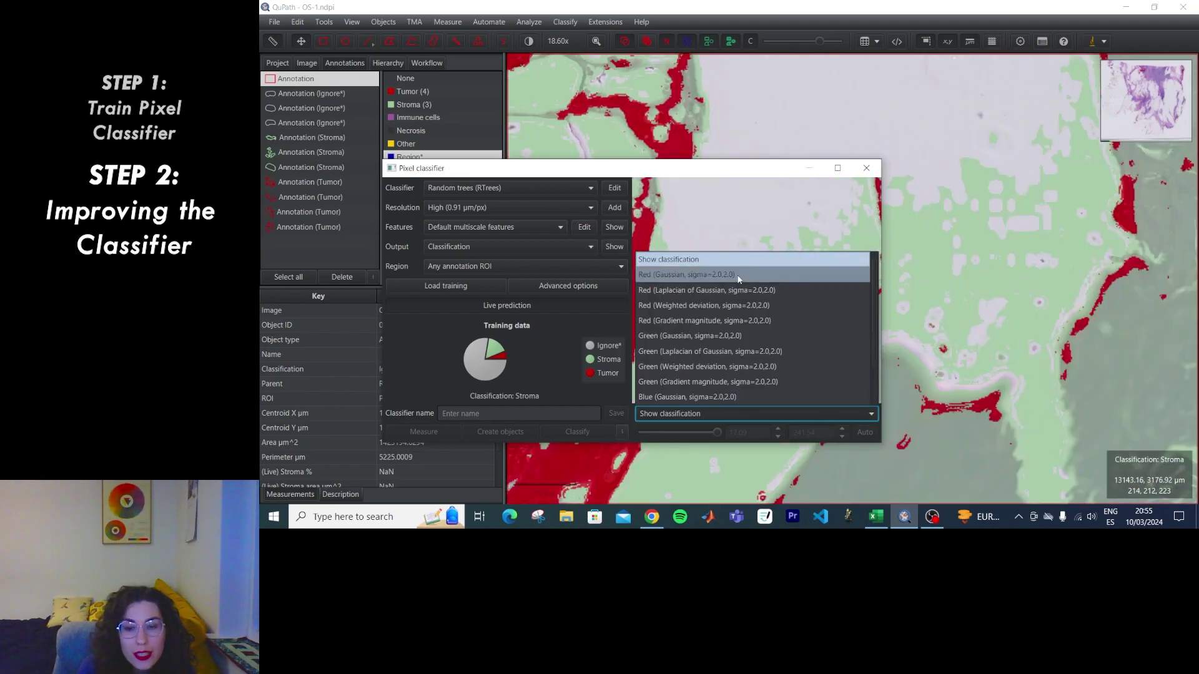
# Step: Preview the Red Gaussian, Blue Gaussian, Blue Weighted deviation and Blue Laplacian of Gaussian feature maps over the tissue
pyautogui.click(739, 276)
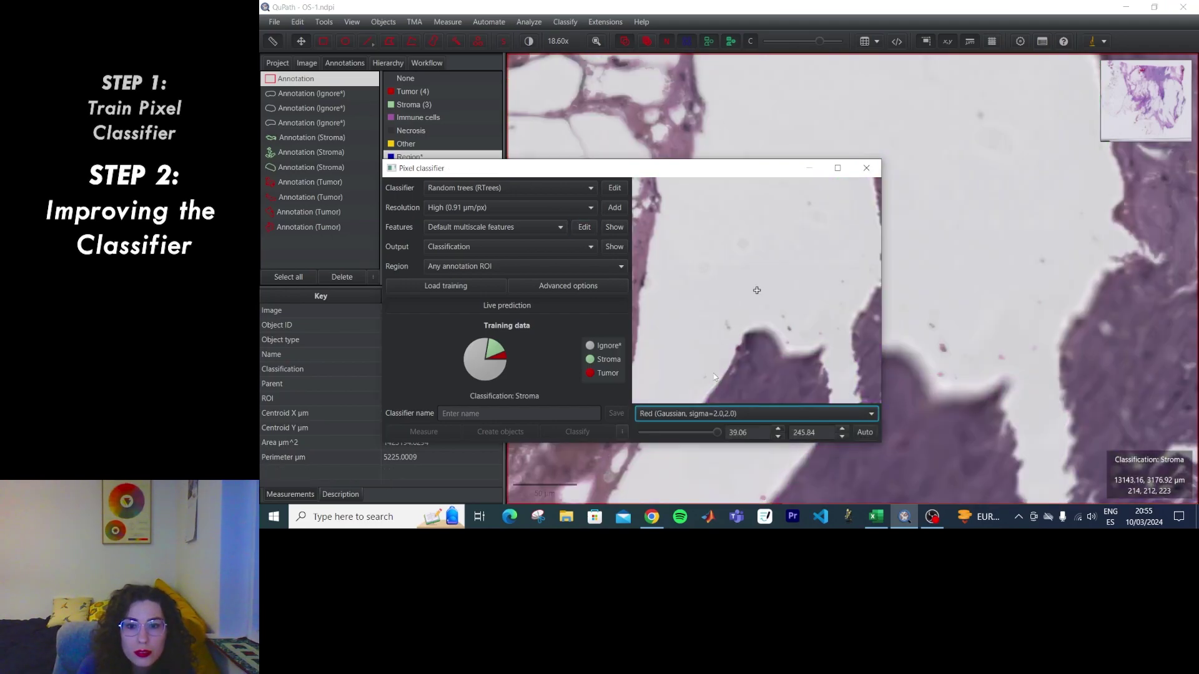
pyautogui.click(699, 411)
pyautogui.click(702, 398)
pyautogui.click(702, 412)
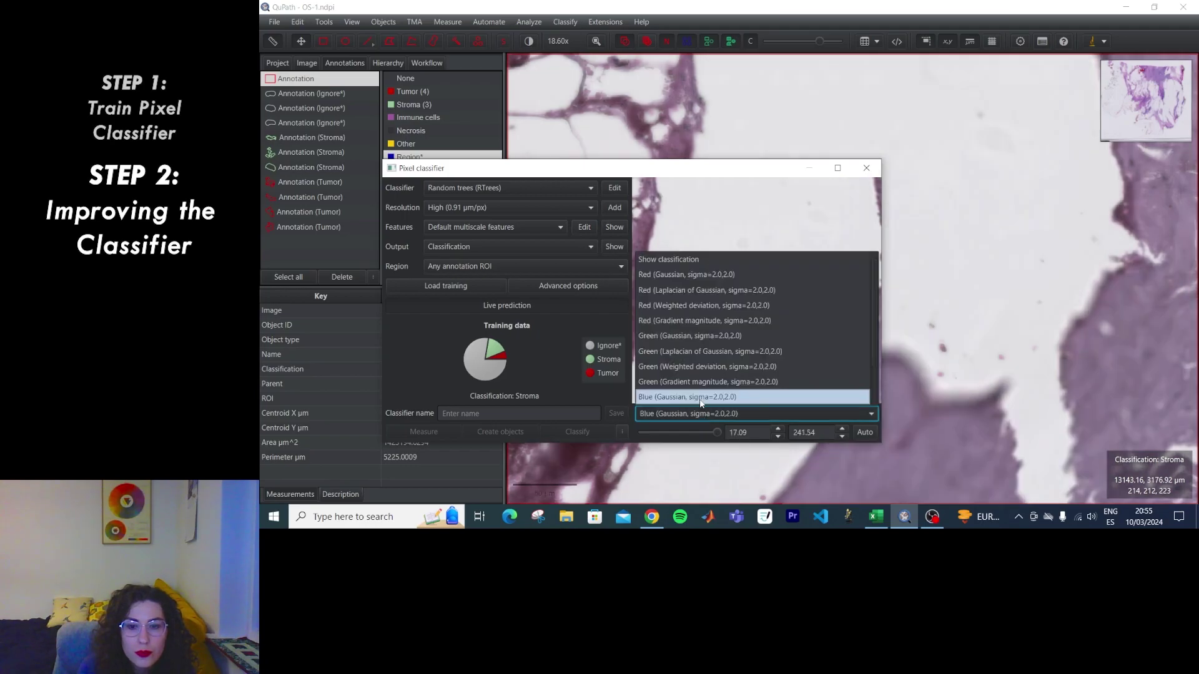
pyautogui.scroll(-1, 735, 321)
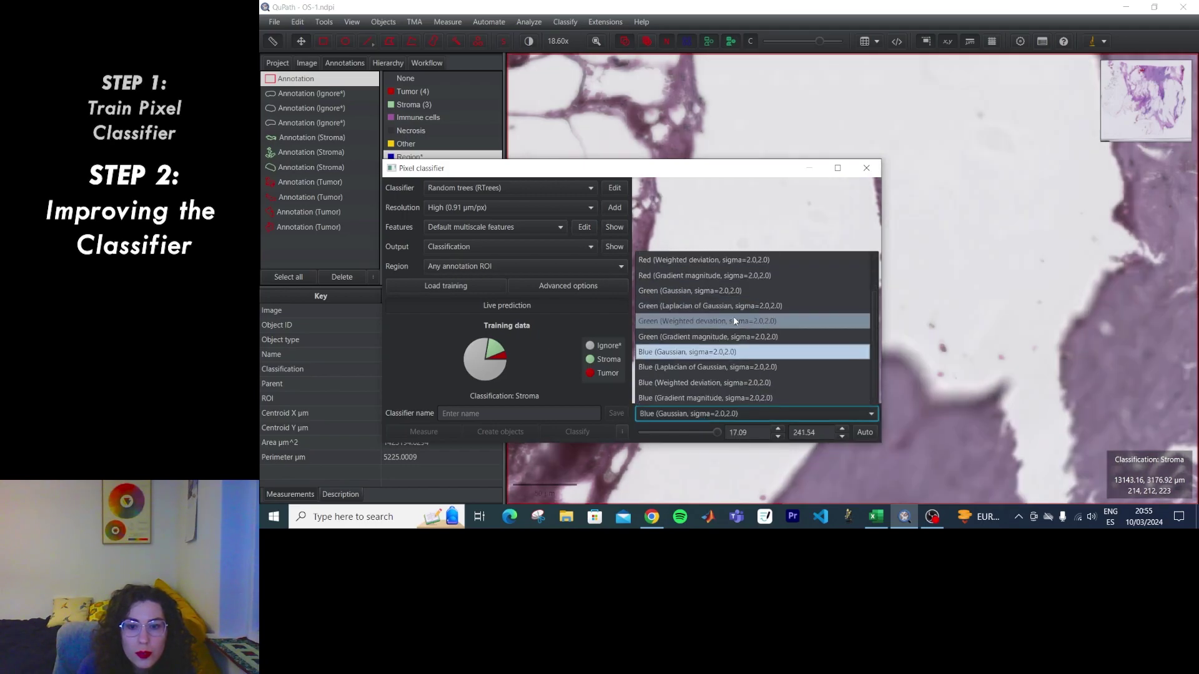
pyautogui.click(721, 397)
pyautogui.click(709, 415)
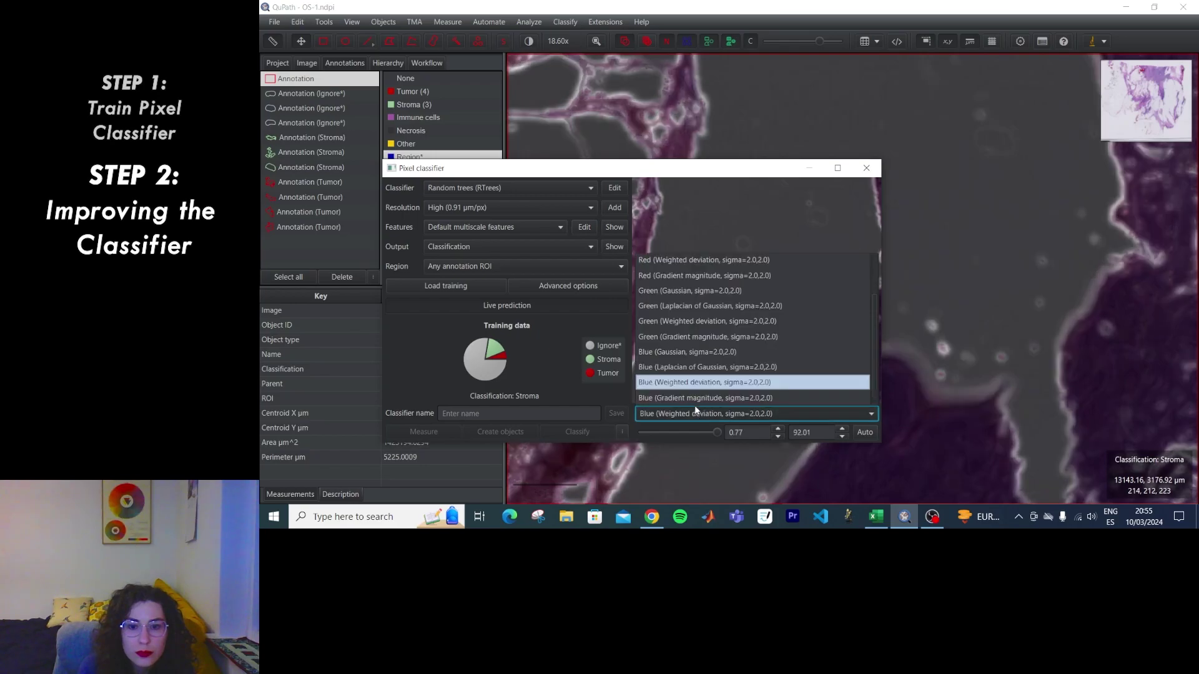
pyautogui.click(690, 397)
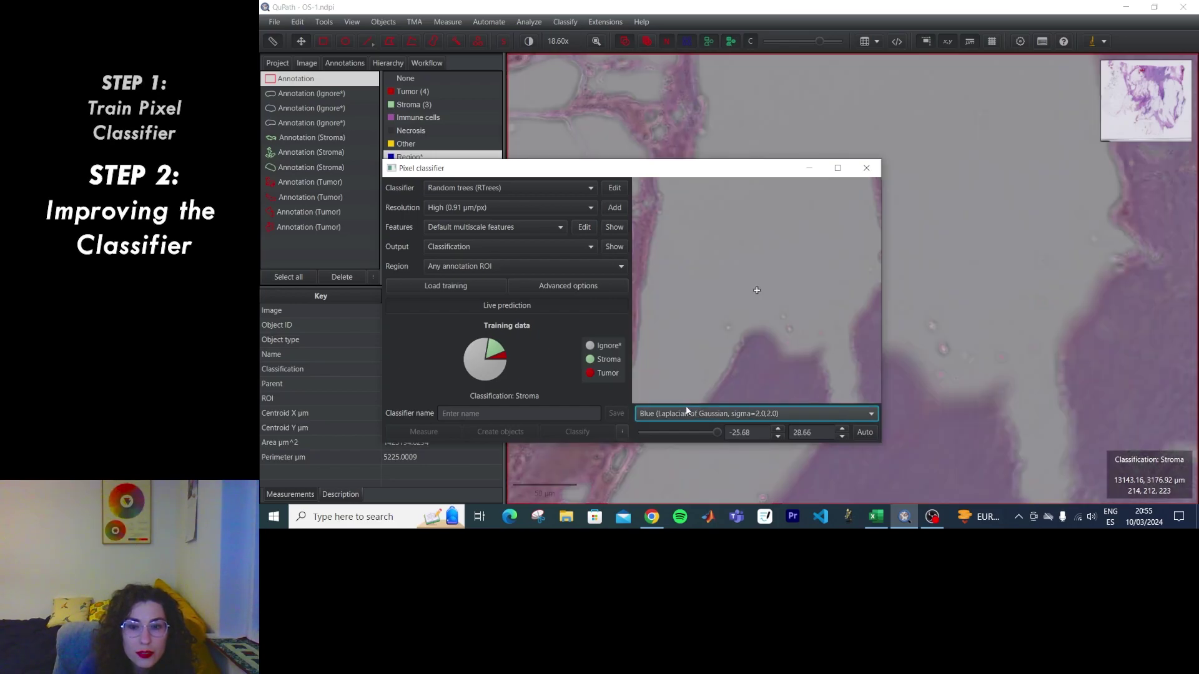
# Step: Compare the Blue Gaussian and Red Weighted deviation feature maps over a wider tissue area and return to the classification display
pyautogui.click(686, 411)
pyautogui.click(681, 354)
pyautogui.scroll(-3, 905, 284)
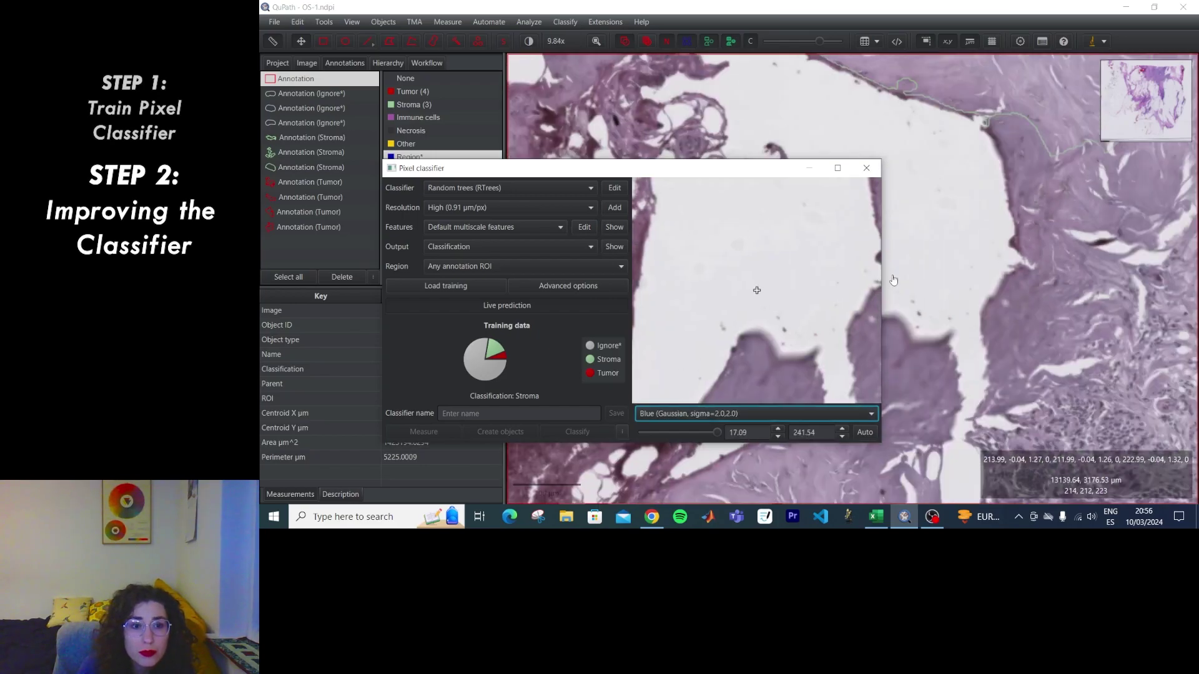
pyautogui.scroll(-2, 894, 280)
pyautogui.click(683, 413)
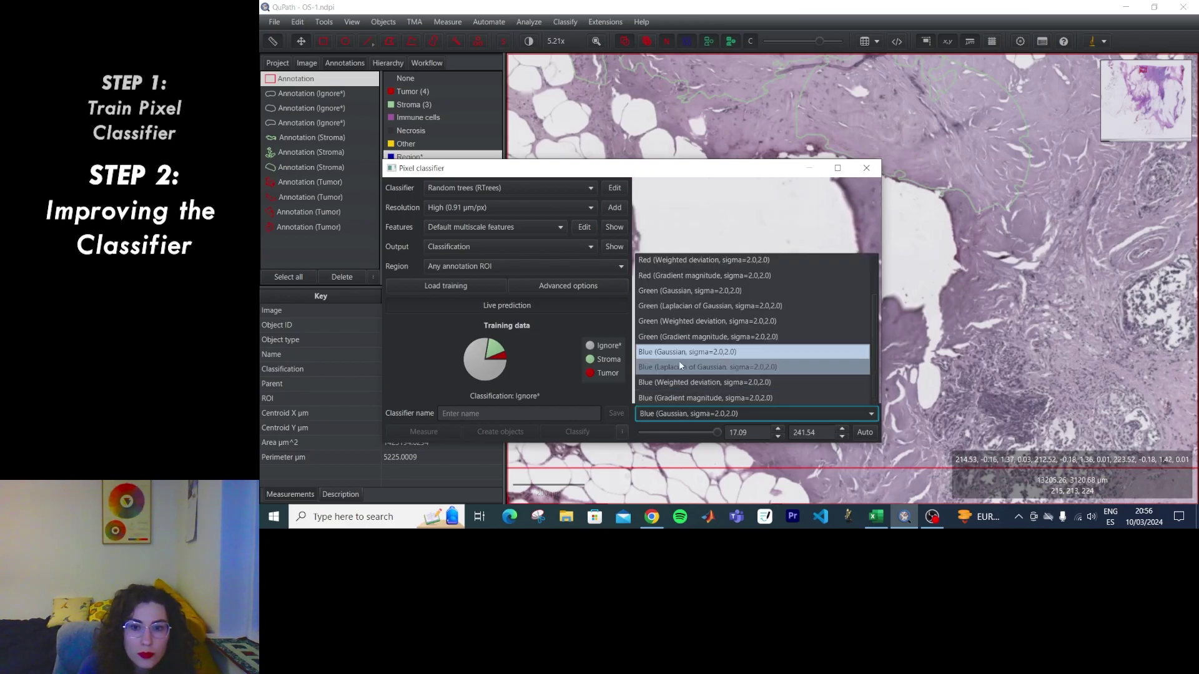
pyautogui.click(695, 259)
pyautogui.click(709, 413)
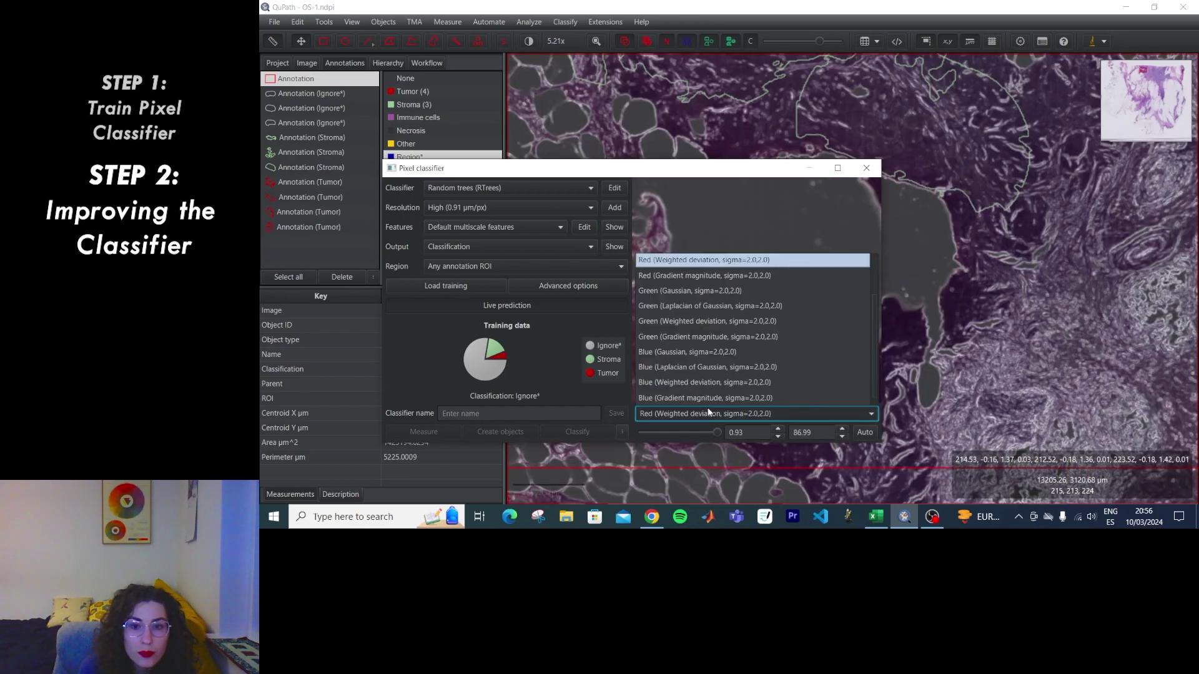
pyautogui.scroll(1, 730, 318)
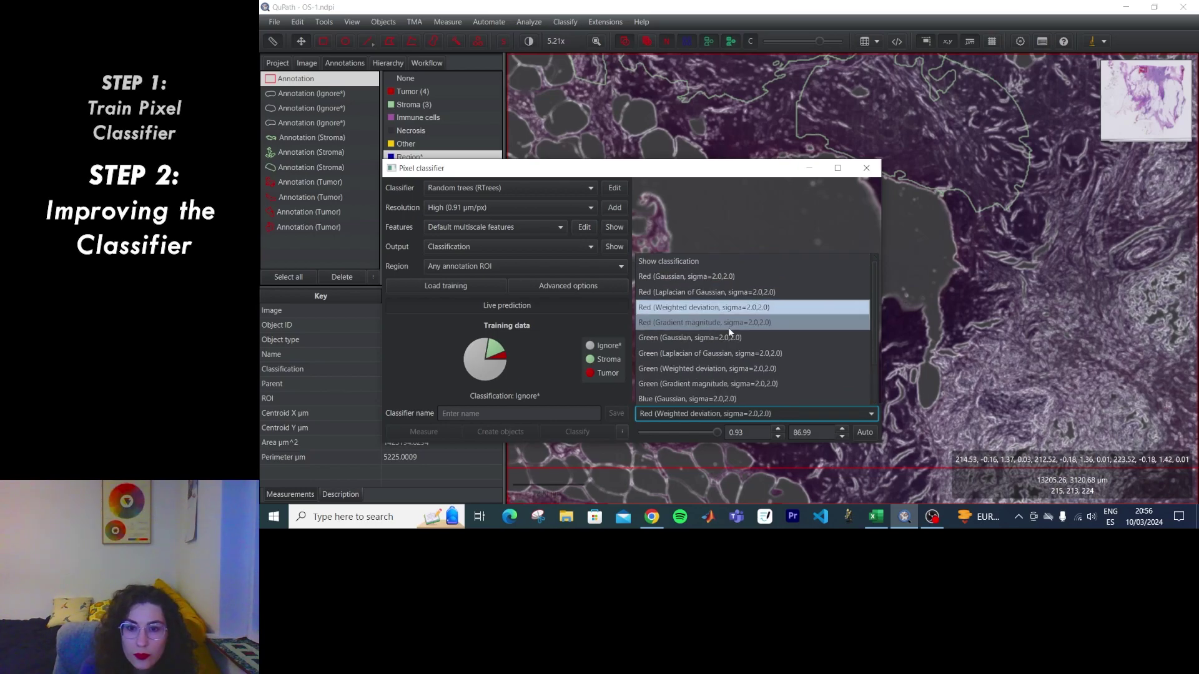
pyautogui.click(706, 261)
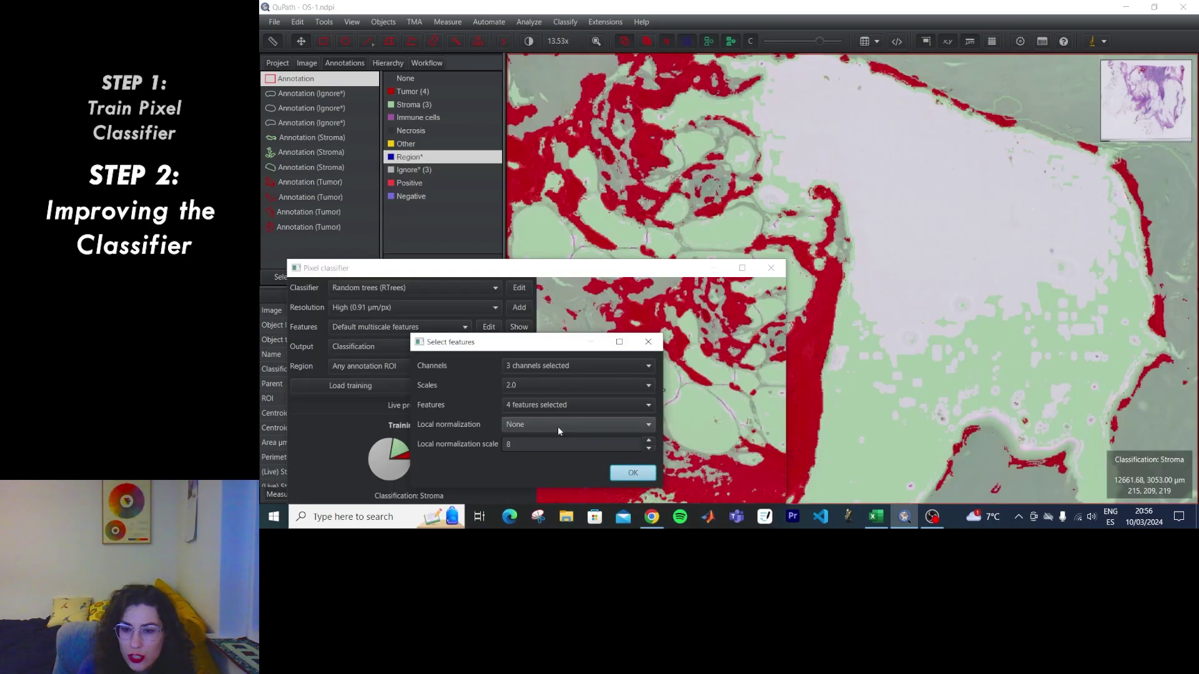
# Step: Check the available local normalization options in the pixel classifier's feature settings and close the settings
pyautogui.click(557, 426)
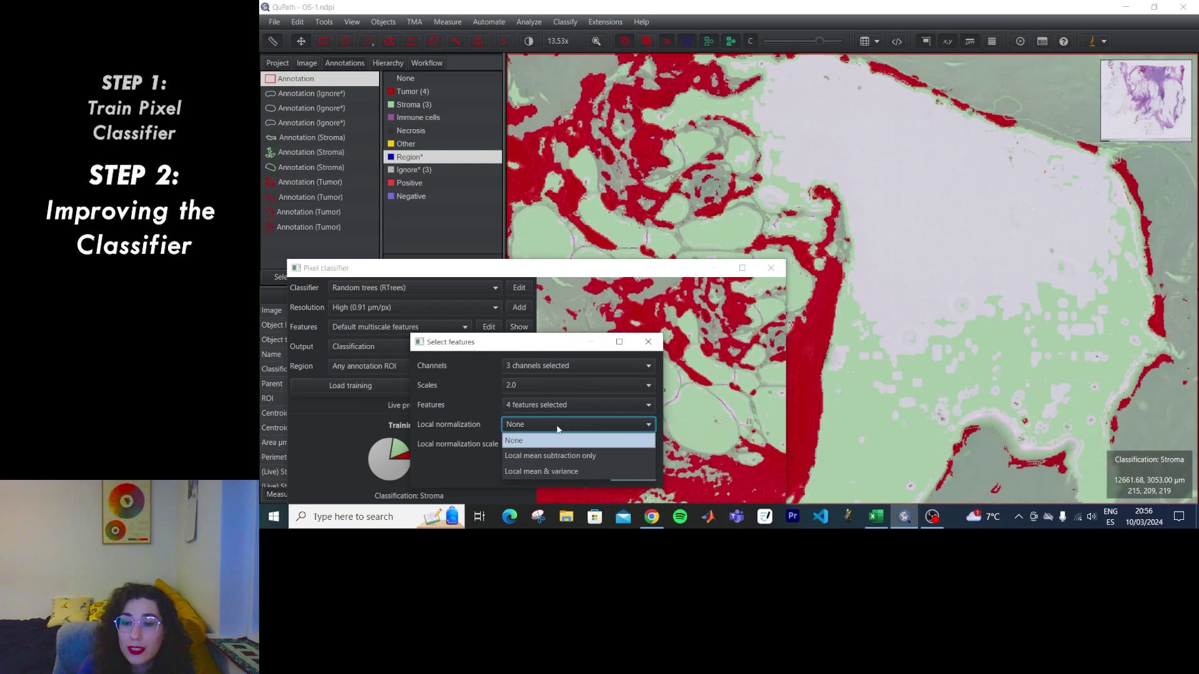
pyautogui.click(557, 430)
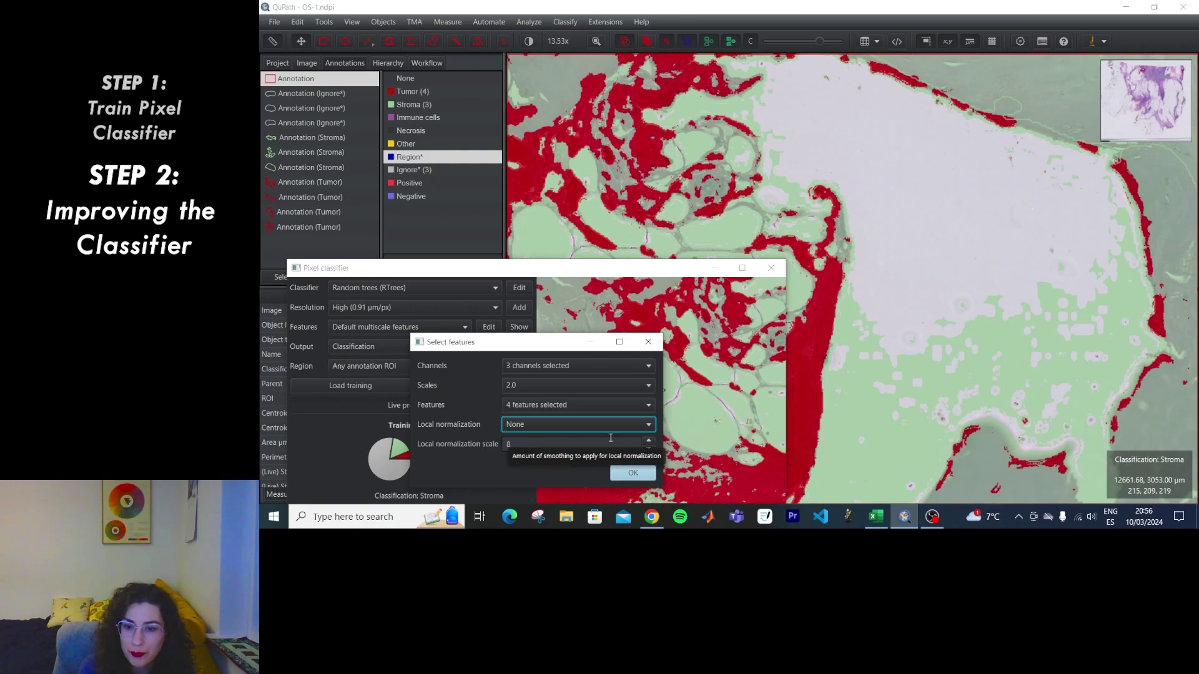
pyautogui.moveTo(585, 342); pyautogui.dragTo(599, 297)
pyautogui.click(645, 429)
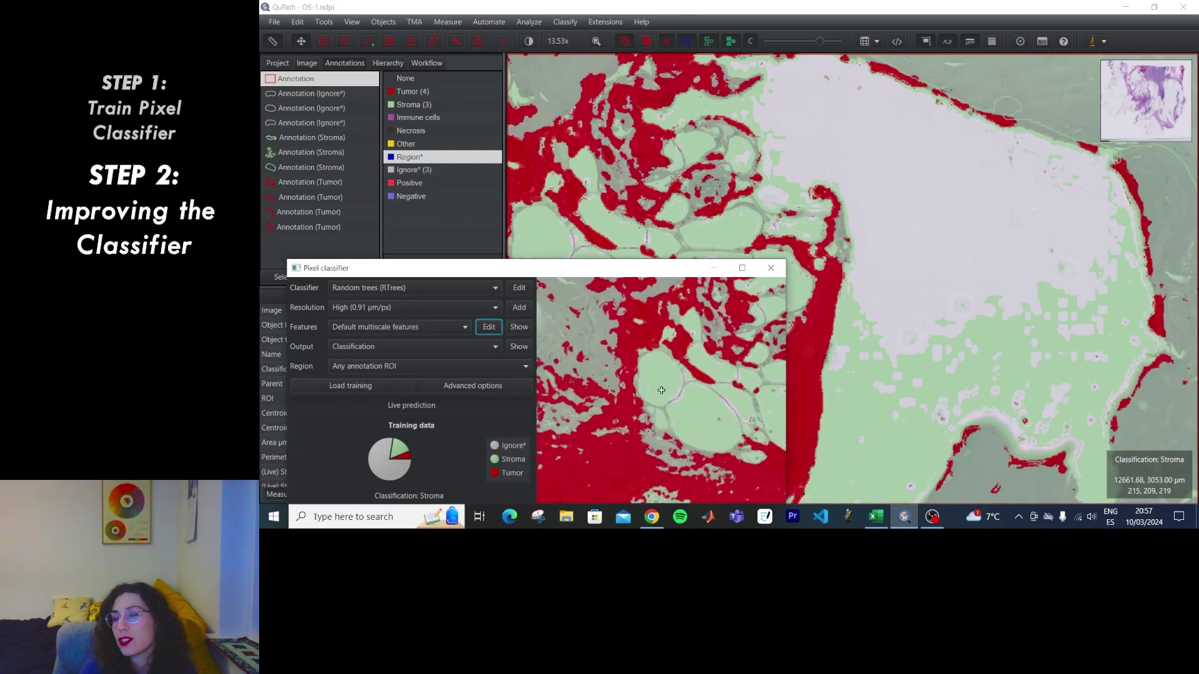
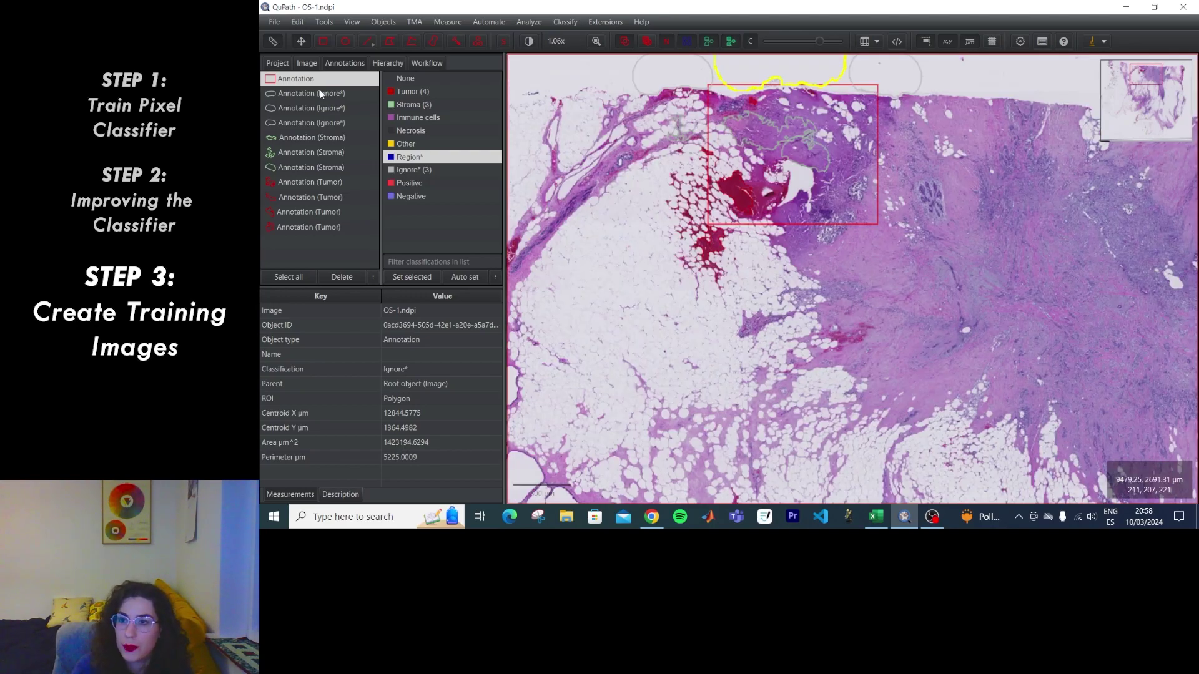
# Step: Delete all existing annotations from OS-1.ndpi
pyautogui.click(317, 83)
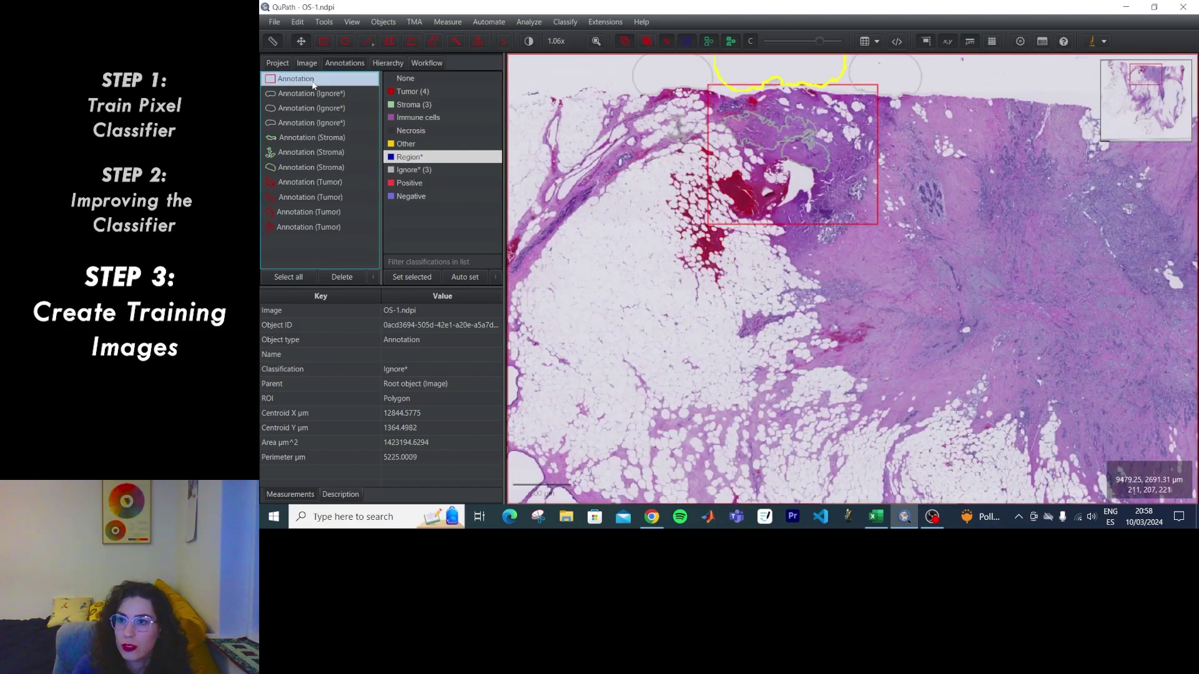
pyautogui.hotkey('ctrl', 'a')
pyautogui.click(341, 275)
pyautogui.click(758, 277)
pyautogui.moveTo(678, 138); pyautogui.dragTo(552, 221)
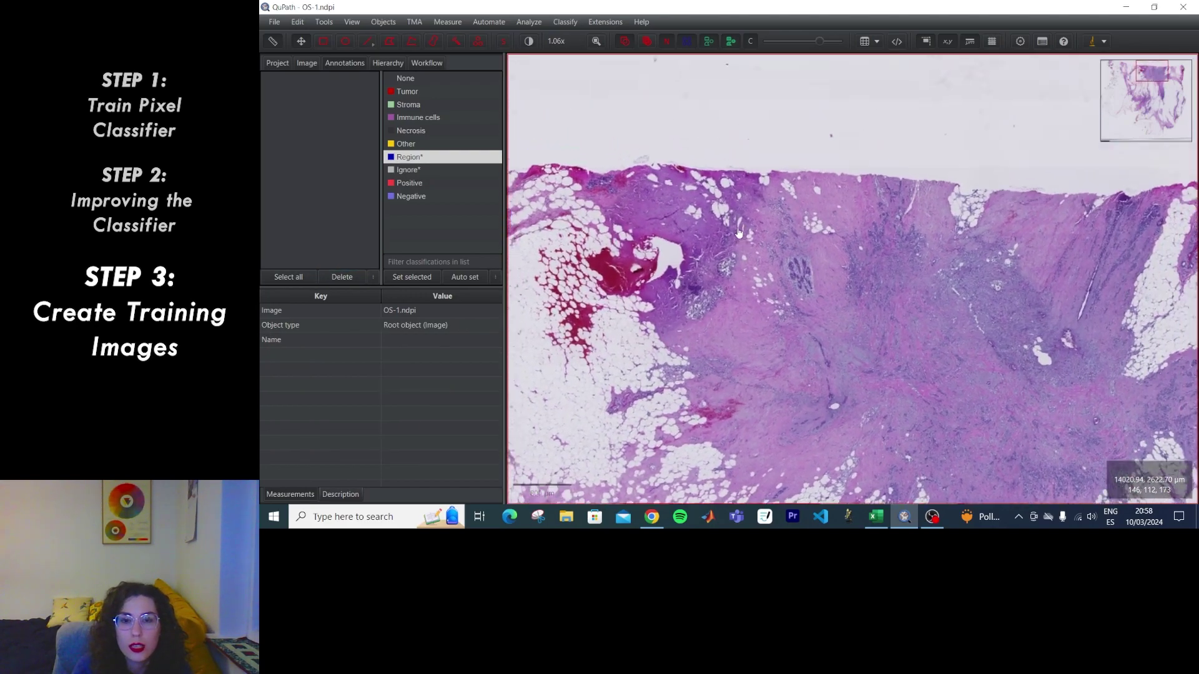
# Step: Try drawing a small freehand rectangle annotation on the tissue beside the cluster of ducts
pyautogui.click(323, 41)
pyautogui.moveTo(749, 276); pyautogui.dragTo(773, 297)
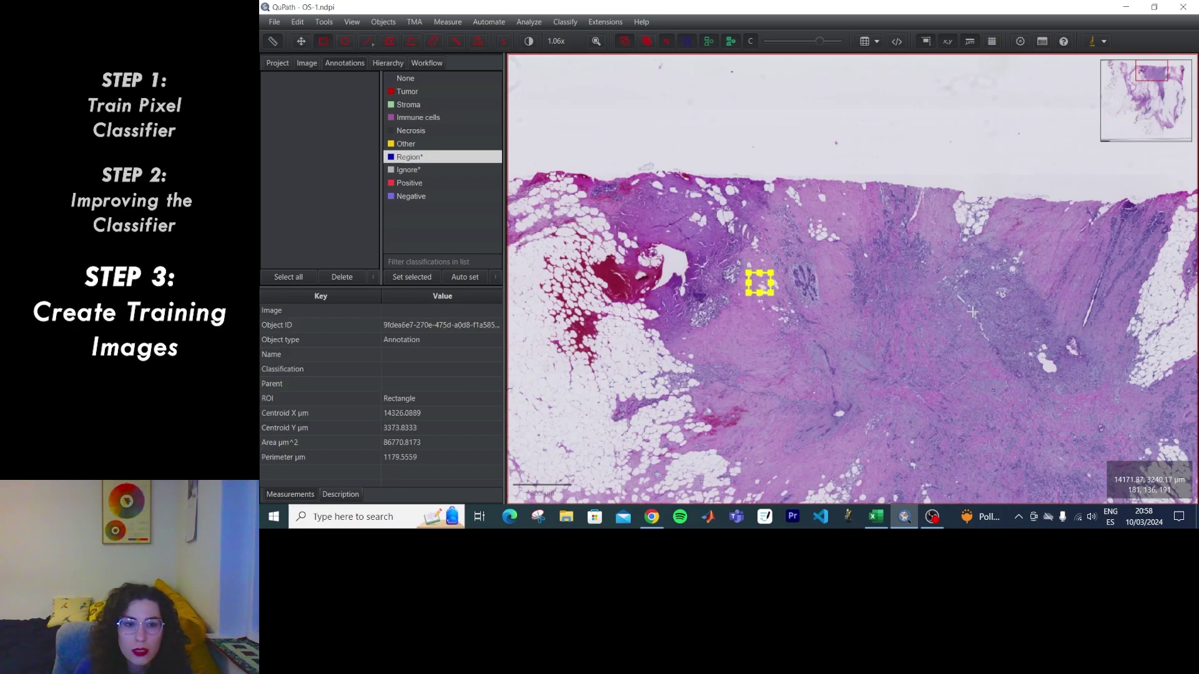
pyautogui.moveTo(1005, 305); pyautogui.dragTo(980, 306)
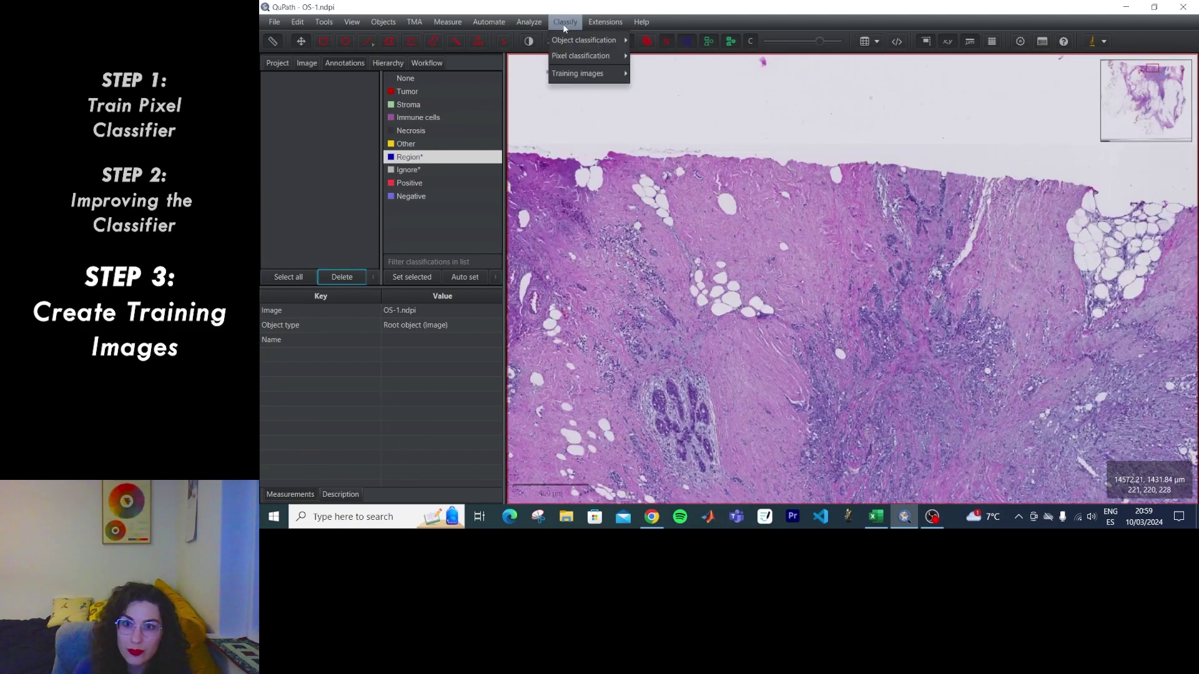
# Step: Create a 500 × 500 µm region annotation classified as Region* at the viewer center
pyautogui.moveTo(567, 41)
pyautogui.moveTo(598, 71)
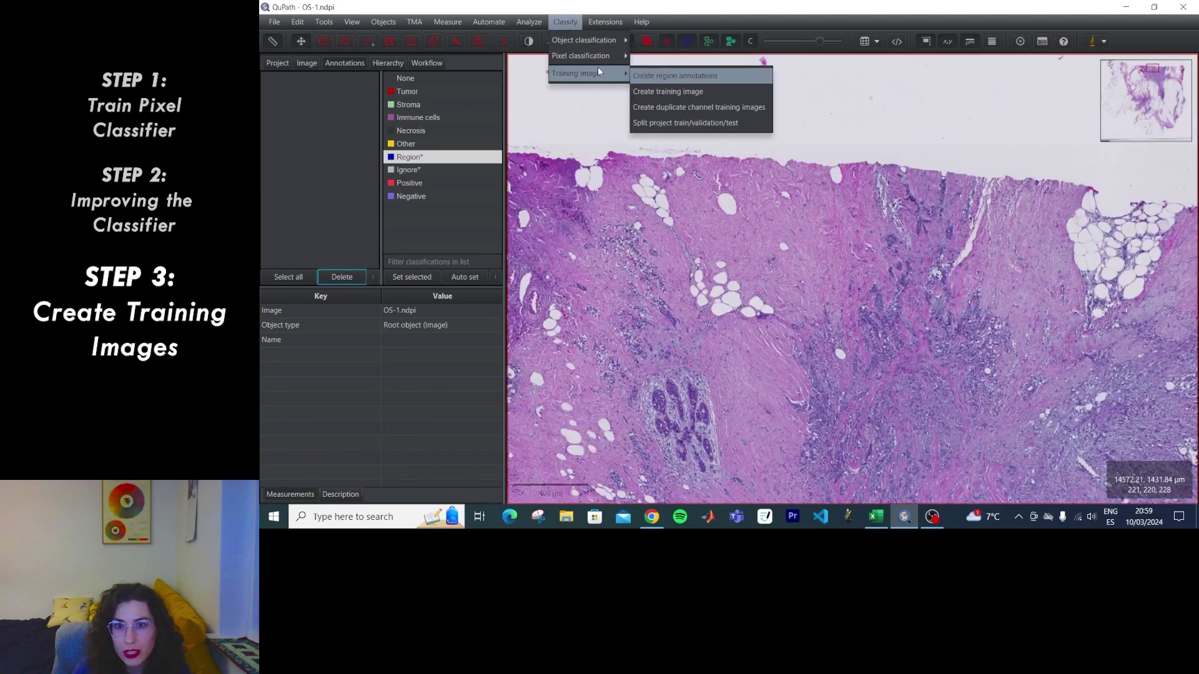
pyautogui.click(691, 76)
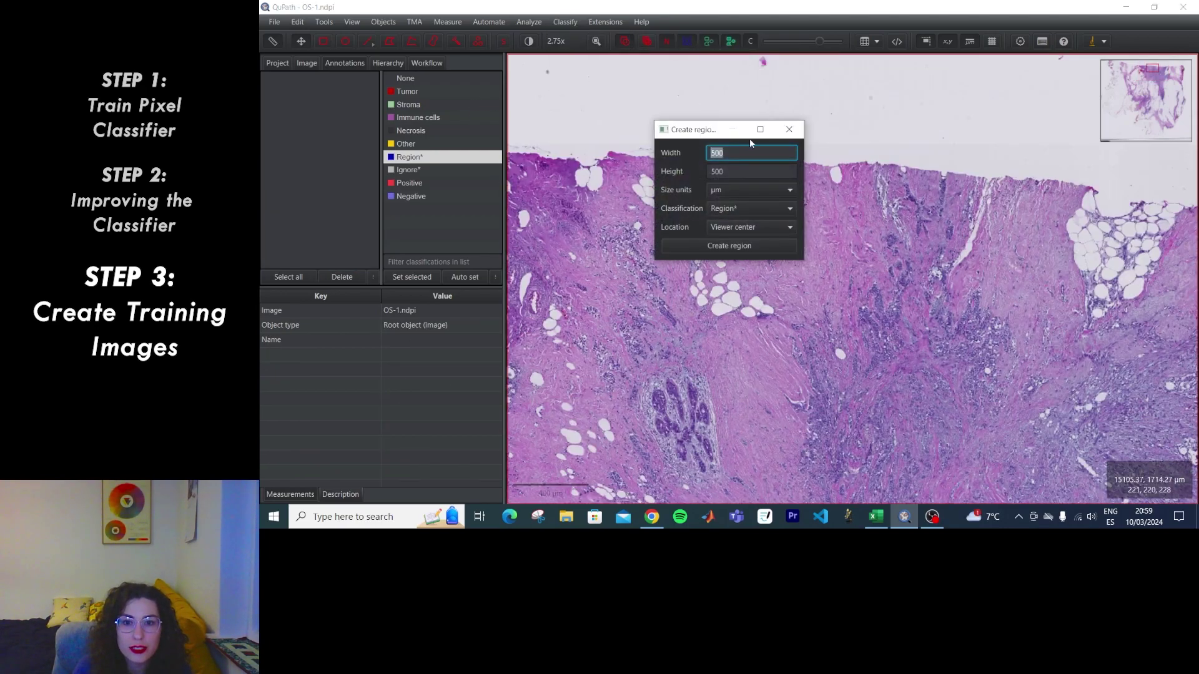
pyautogui.click(739, 209)
pyautogui.click(744, 208)
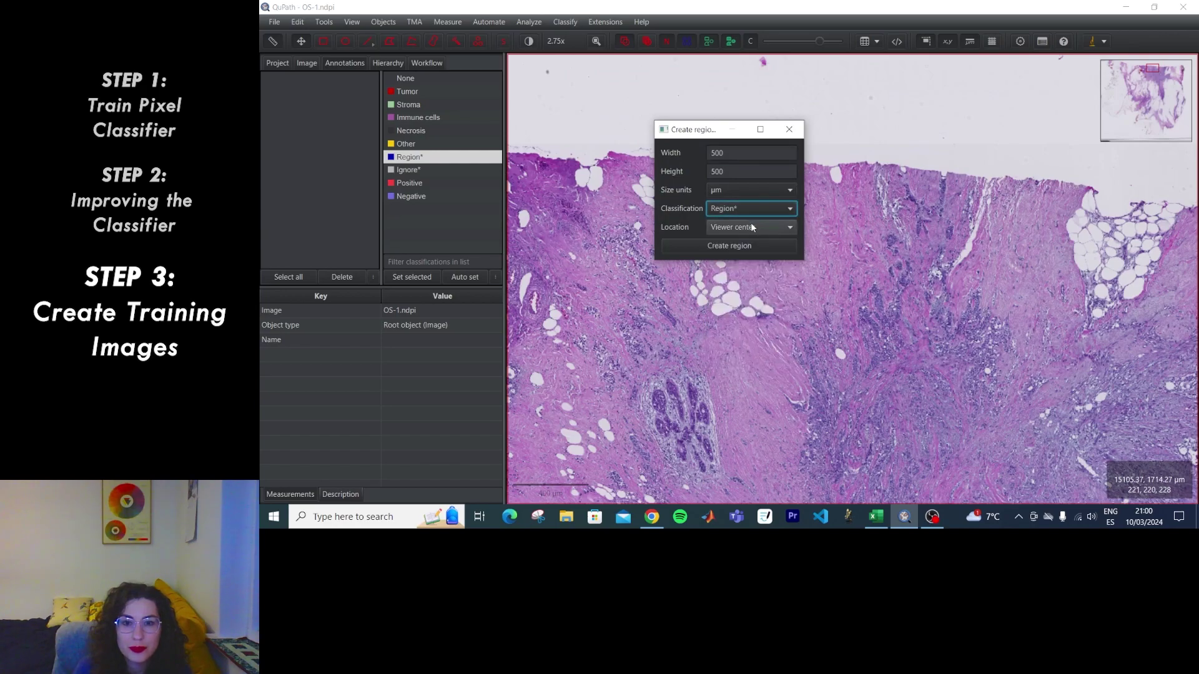
pyautogui.click(736, 246)
# Step: Create four more 500 × 500 µm Region* annotations over different parts of the tissue, including the dark red area
pyautogui.moveTo(839, 276)
pyautogui.mouseDown()
pyautogui.moveTo(874, 233)
pyautogui.moveTo(922, 328)
pyautogui.moveTo(1028, 294)
pyautogui.moveTo(1007, 296)
pyautogui.mouseUp()
pyautogui.click(875, 245)
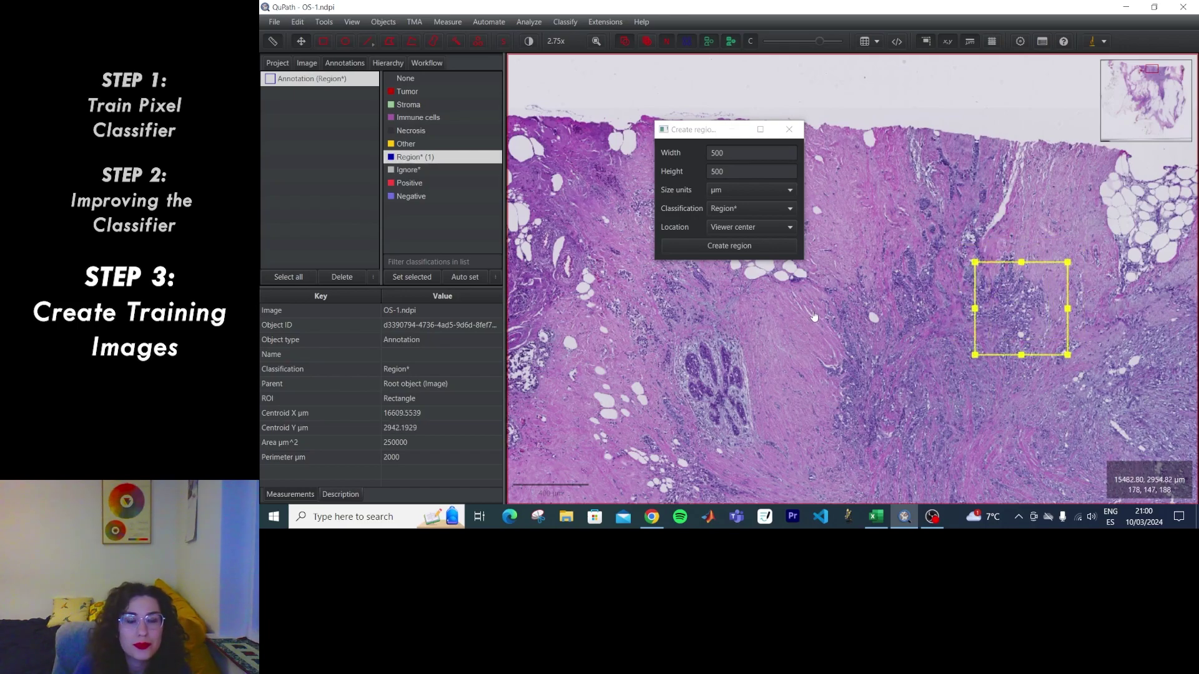
pyautogui.click(729, 246)
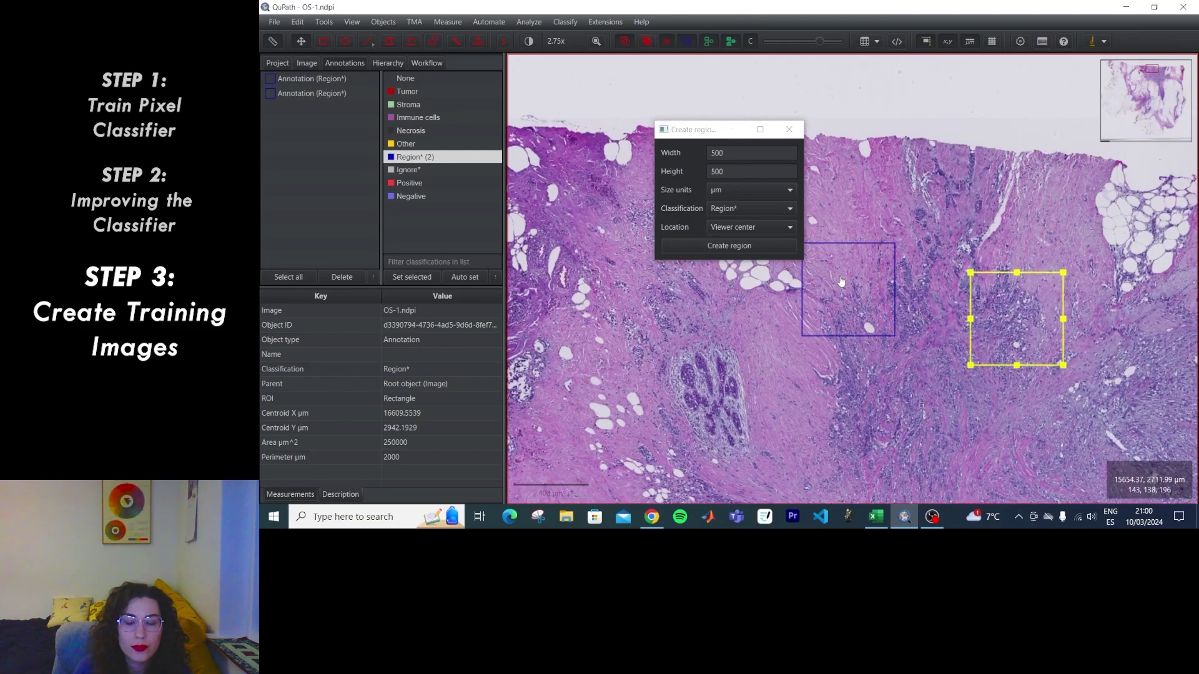
pyautogui.moveTo(851, 352)
pyautogui.mouseDown()
pyautogui.moveTo(910, 291)
pyautogui.moveTo(926, 241)
pyautogui.moveTo(894, 215)
pyautogui.mouseUp()
pyautogui.click(726, 249)
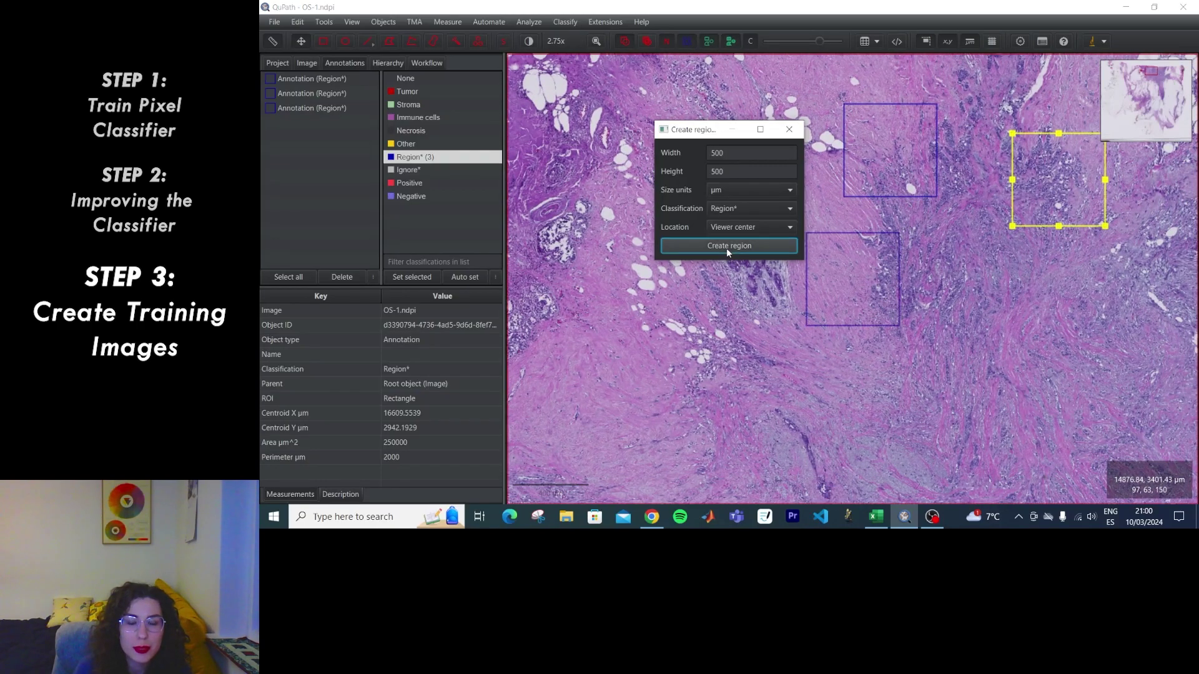
pyautogui.moveTo(654, 324); pyautogui.dragTo(884, 435)
pyautogui.click(739, 250)
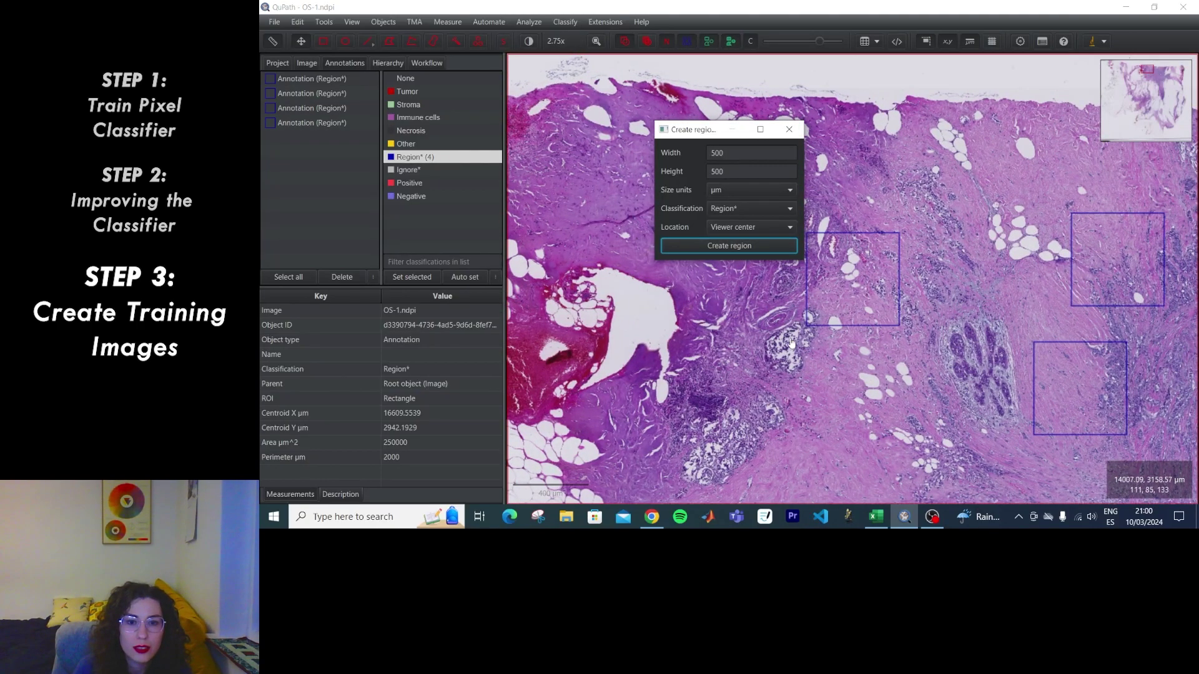
pyautogui.moveTo(640, 315); pyautogui.dragTo(921, 290)
pyautogui.click(751, 244)
# Step: Change the region classification to Negative and create four 500 × 500 µm regions in the blank background above the tissue
pyautogui.moveTo(1115, 100)
pyautogui.mouseDown()
pyautogui.moveTo(893, 356)
pyautogui.moveTo(886, 458)
pyautogui.mouseUp()
pyautogui.click(732, 208)
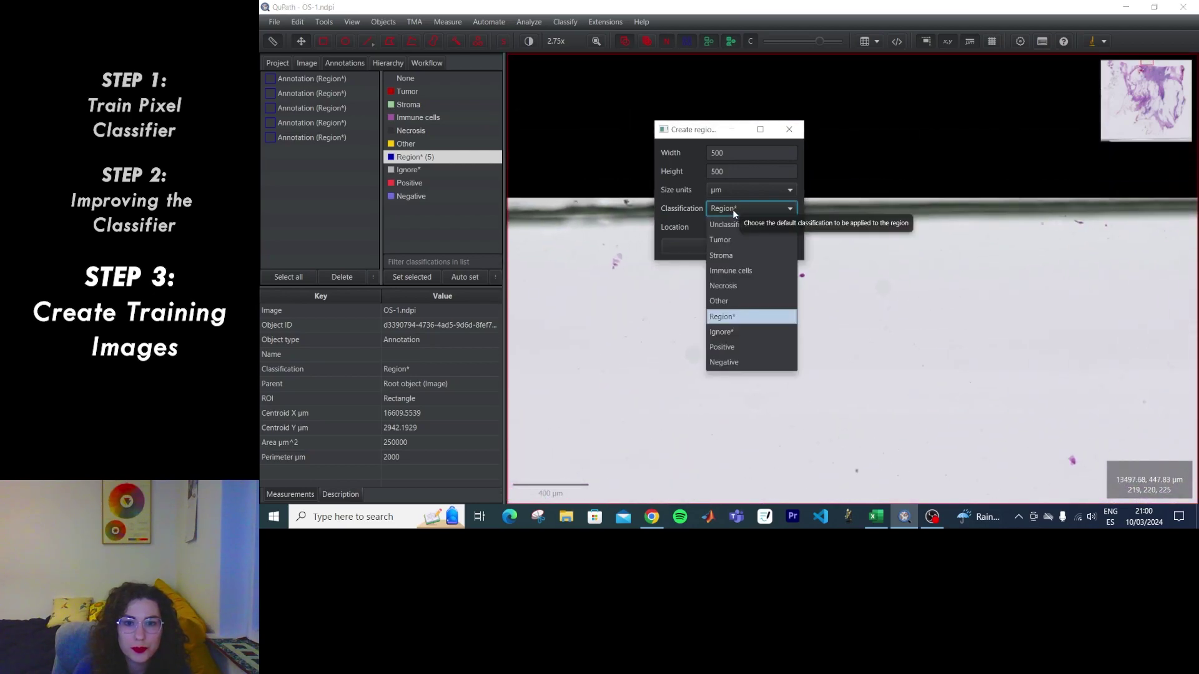
pyautogui.click(763, 362)
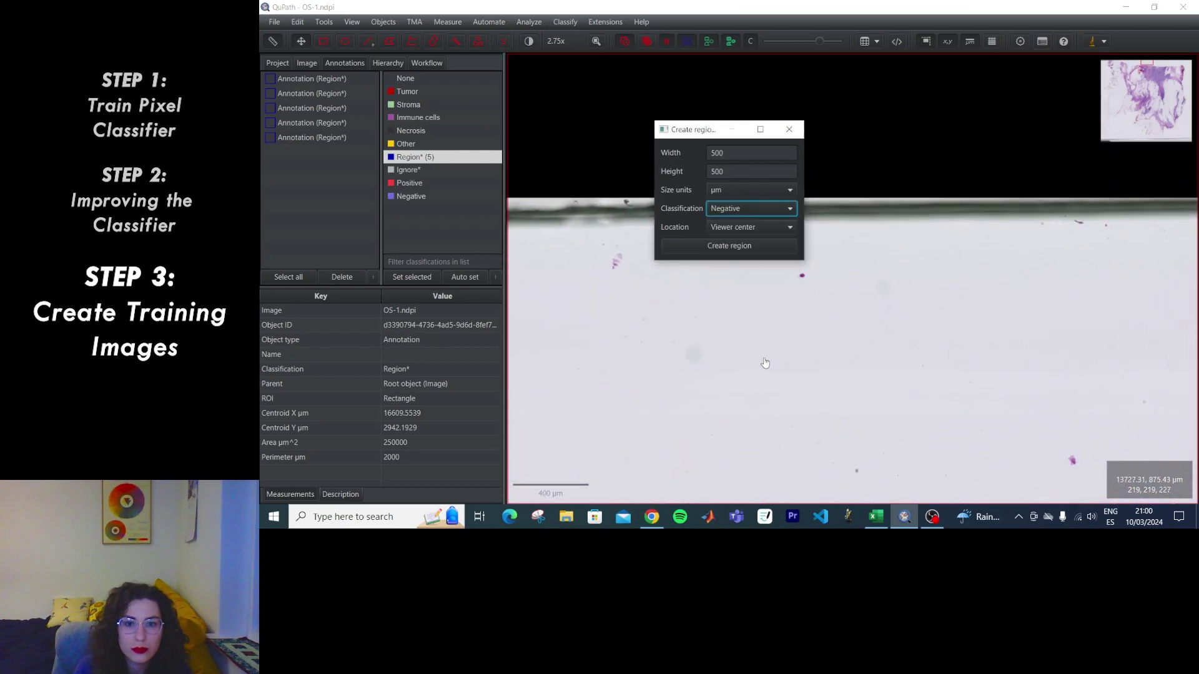
pyautogui.click(774, 246)
pyautogui.moveTo(1008, 406); pyautogui.dragTo(522, 362)
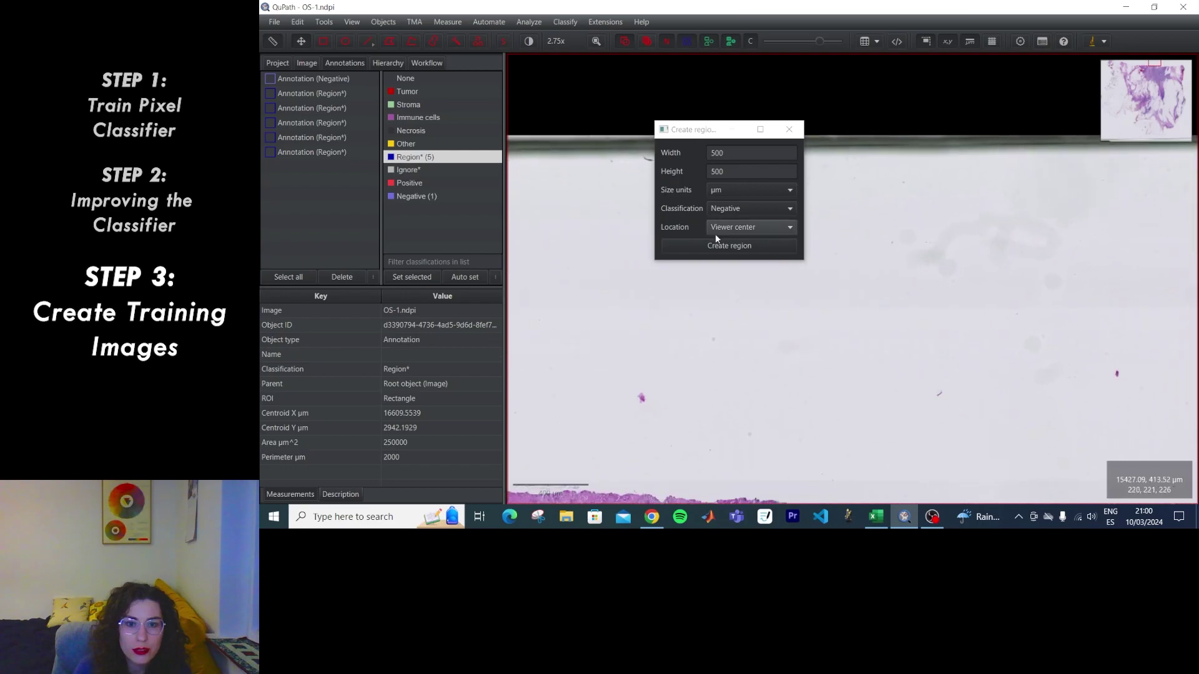
pyautogui.scroll(-5, 817, 306)
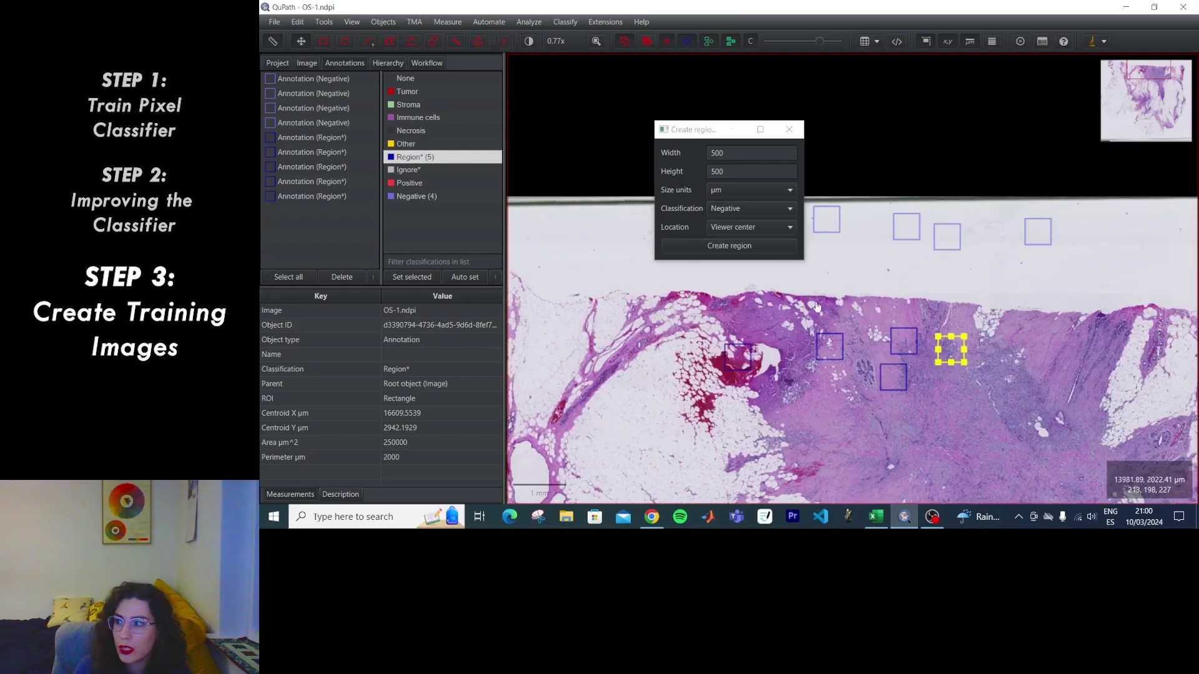
# Step: Close the region creation dialog and save the annotations of OS-1.ndpi
pyautogui.click(789, 129)
pyautogui.click(275, 22)
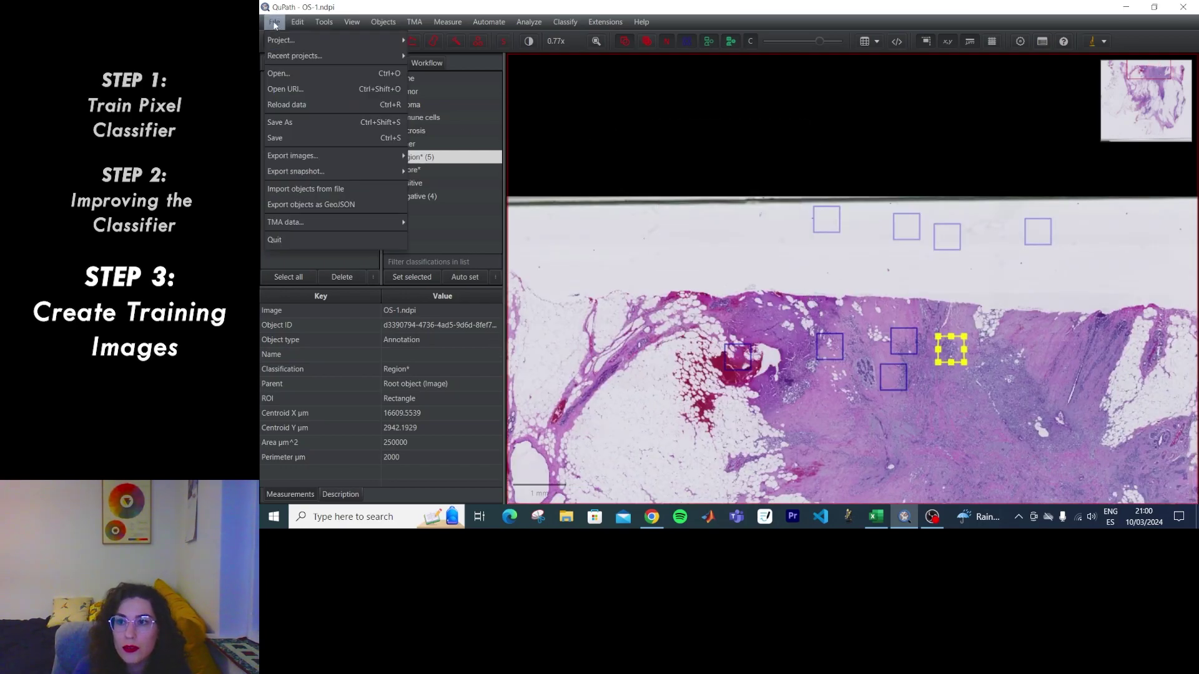
pyautogui.click(281, 139)
# Step: Create a training image from the Region* annotations with 50,000 px preferred width and set its type to Brightfield H&E
pyautogui.moveTo(815, 411); pyautogui.dragTo(723, 344)
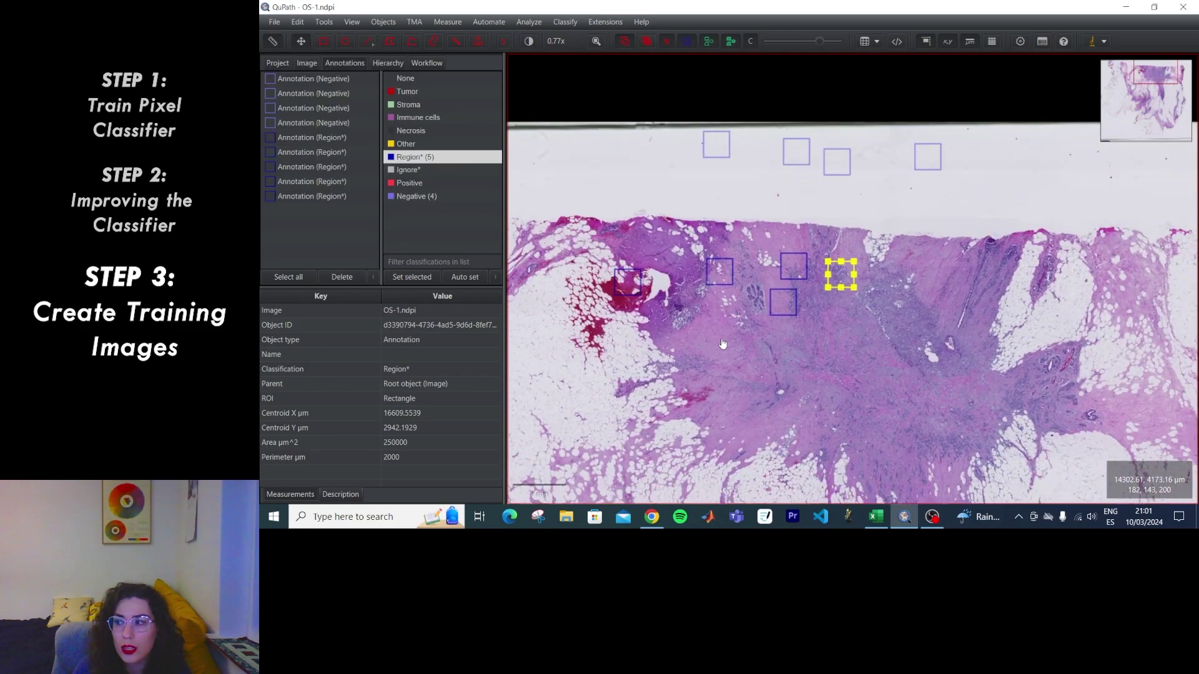
pyautogui.click(565, 22)
pyautogui.moveTo(574, 80)
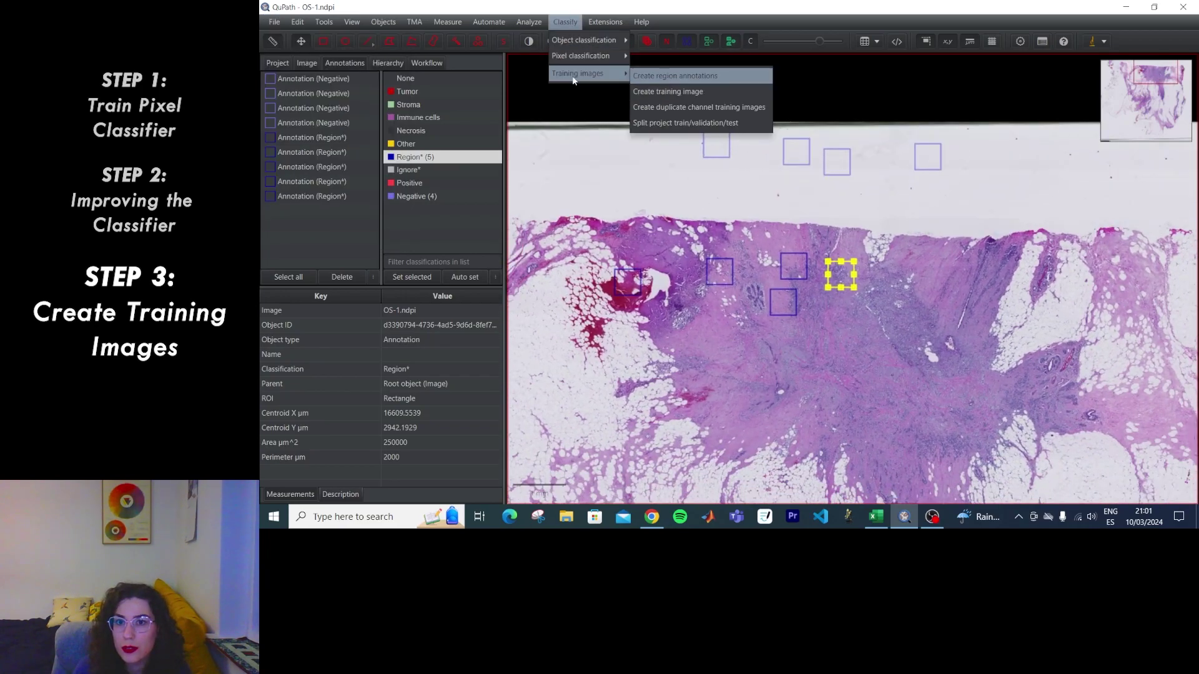
pyautogui.click(661, 93)
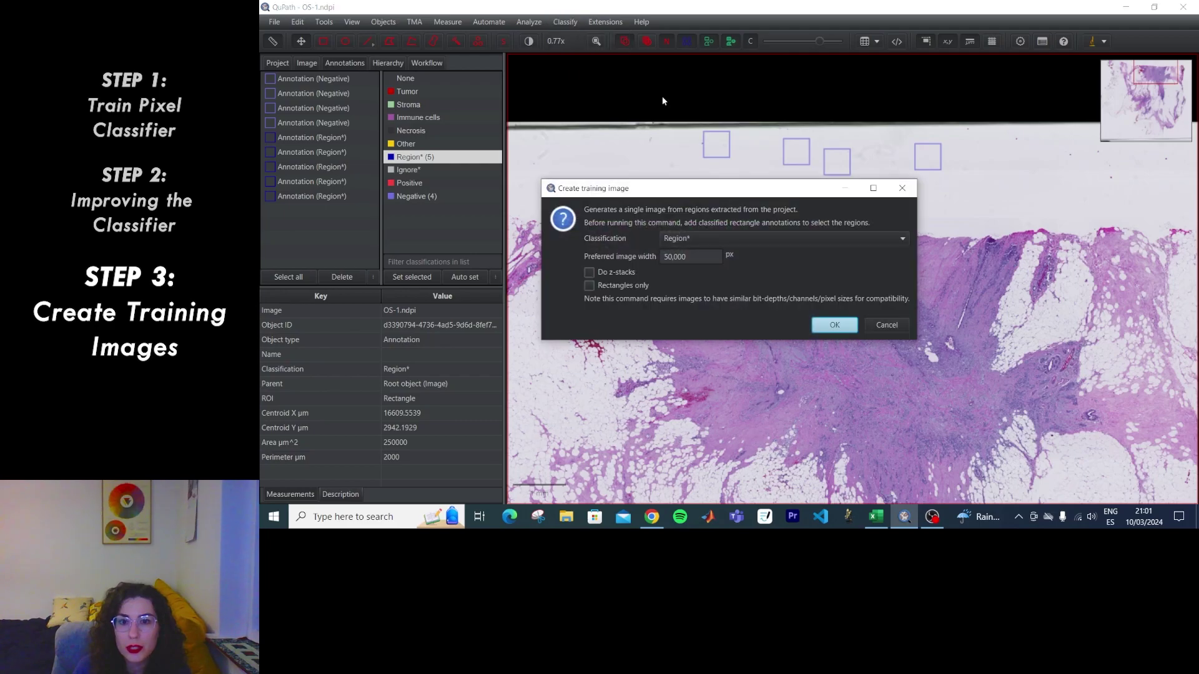
pyautogui.click(726, 238)
pyautogui.click(727, 238)
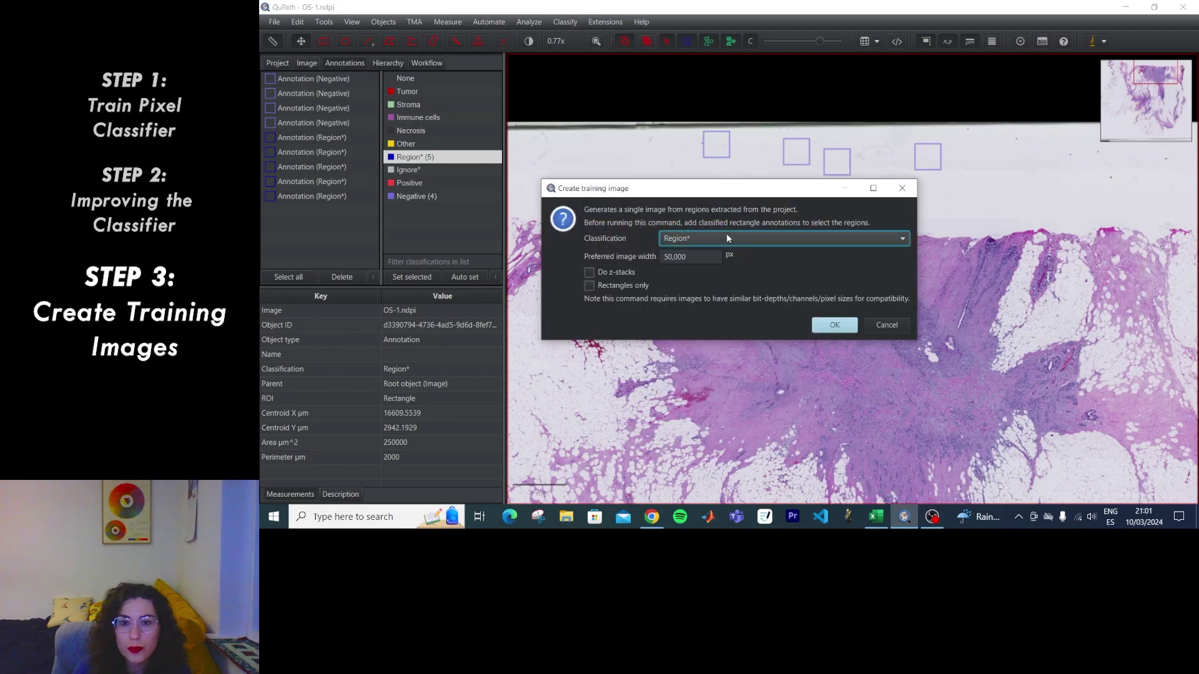
pyautogui.click(838, 328)
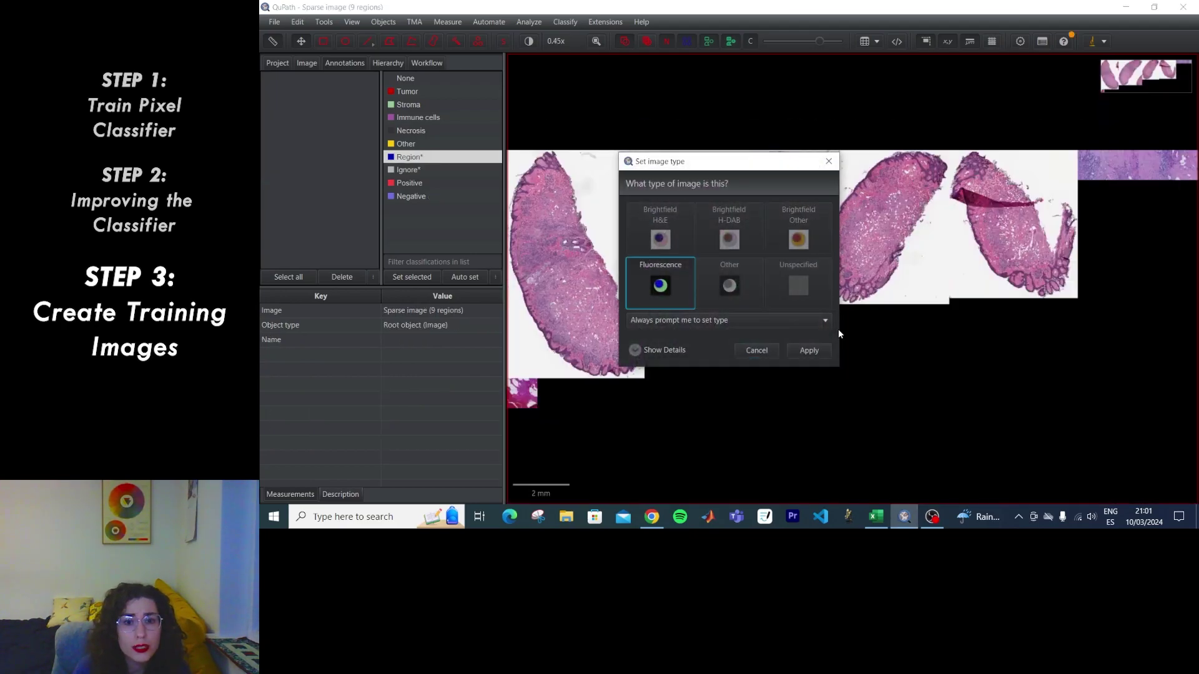
pyautogui.click(660, 228)
pyautogui.click(808, 350)
# Step: Inspect the combined sparse image at different magnifications and locate its entry in the project's image list
pyautogui.scroll(-5, 838, 348)
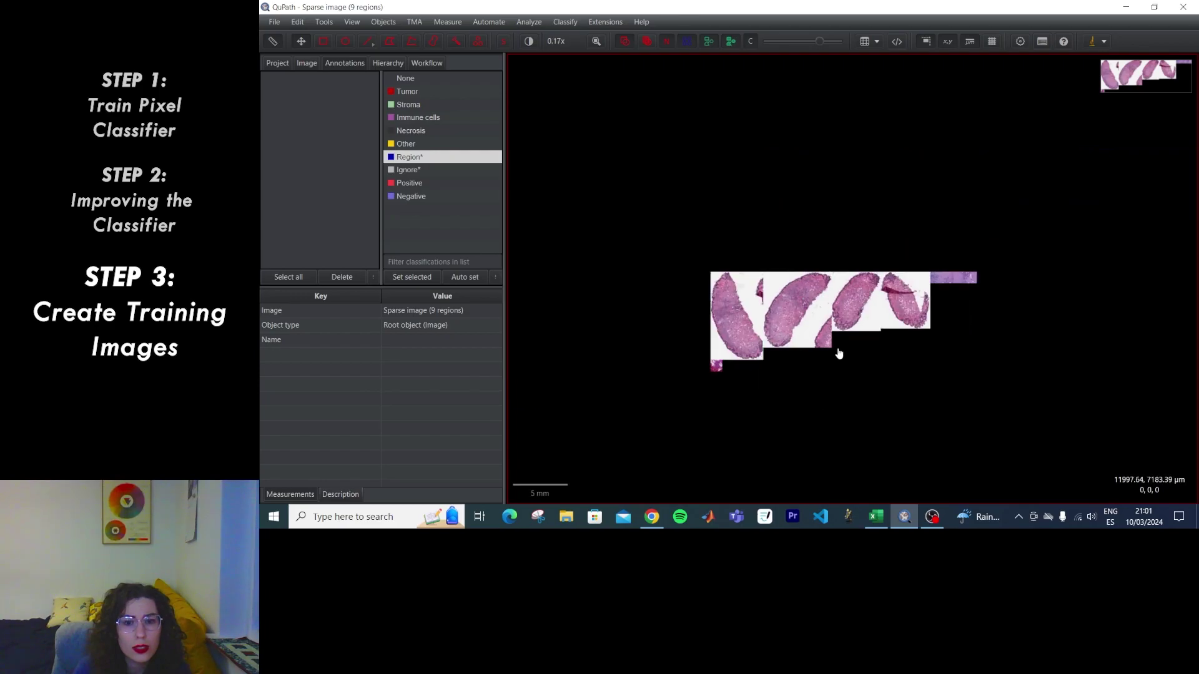
pyautogui.scroll(5, 851, 355)
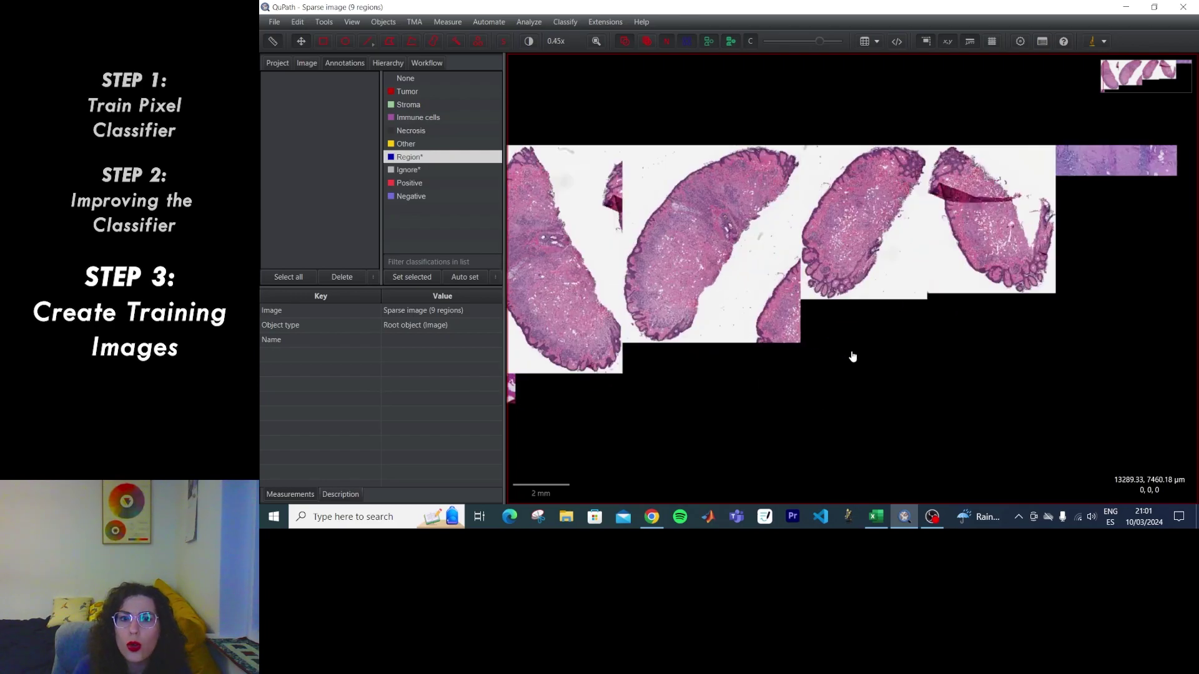
pyautogui.click(282, 66)
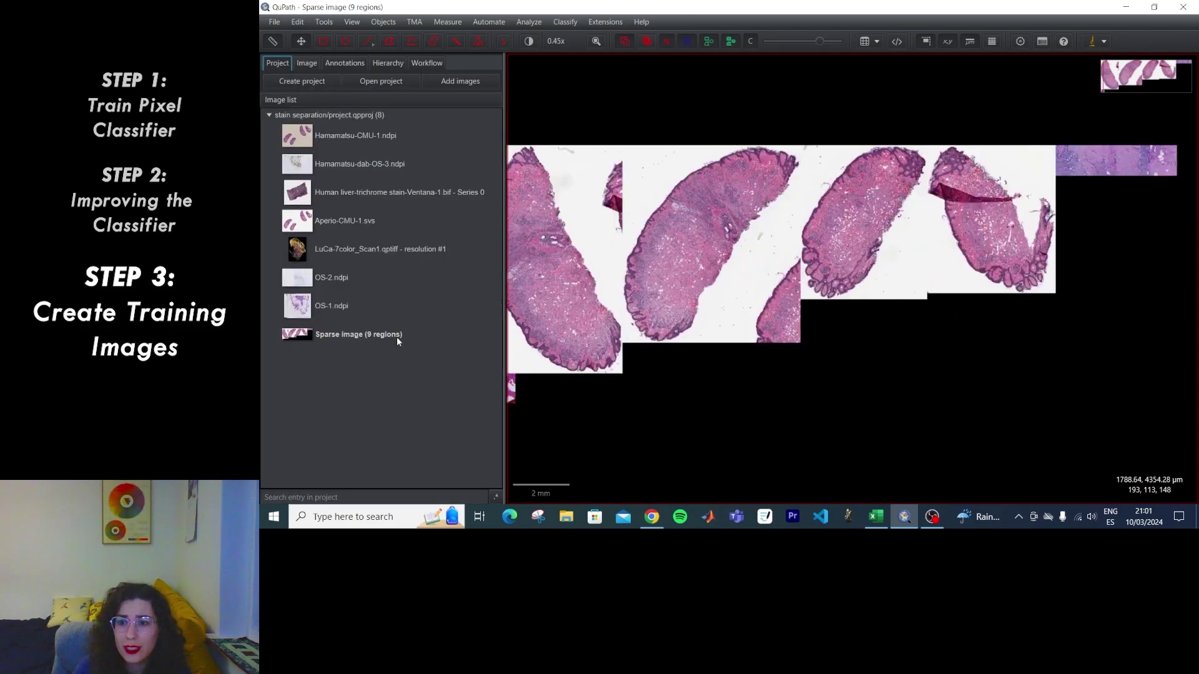
pyautogui.scroll(-2, 689, 344)
pyautogui.click(750, 329)
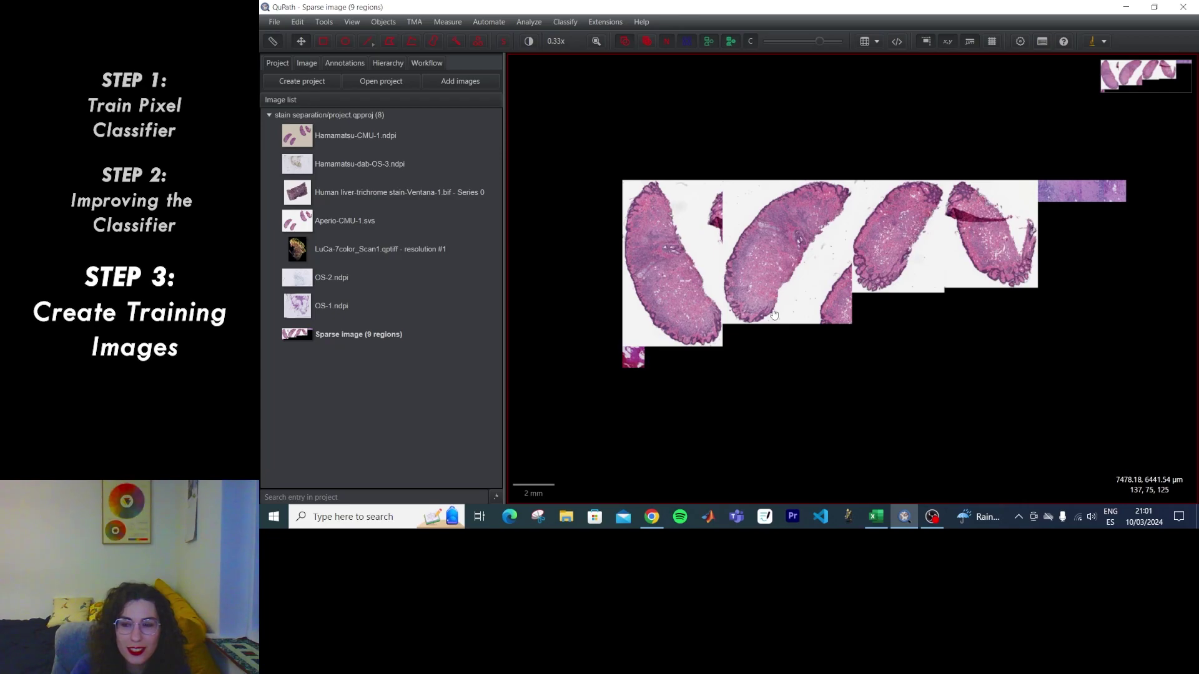
pyautogui.click(355, 334)
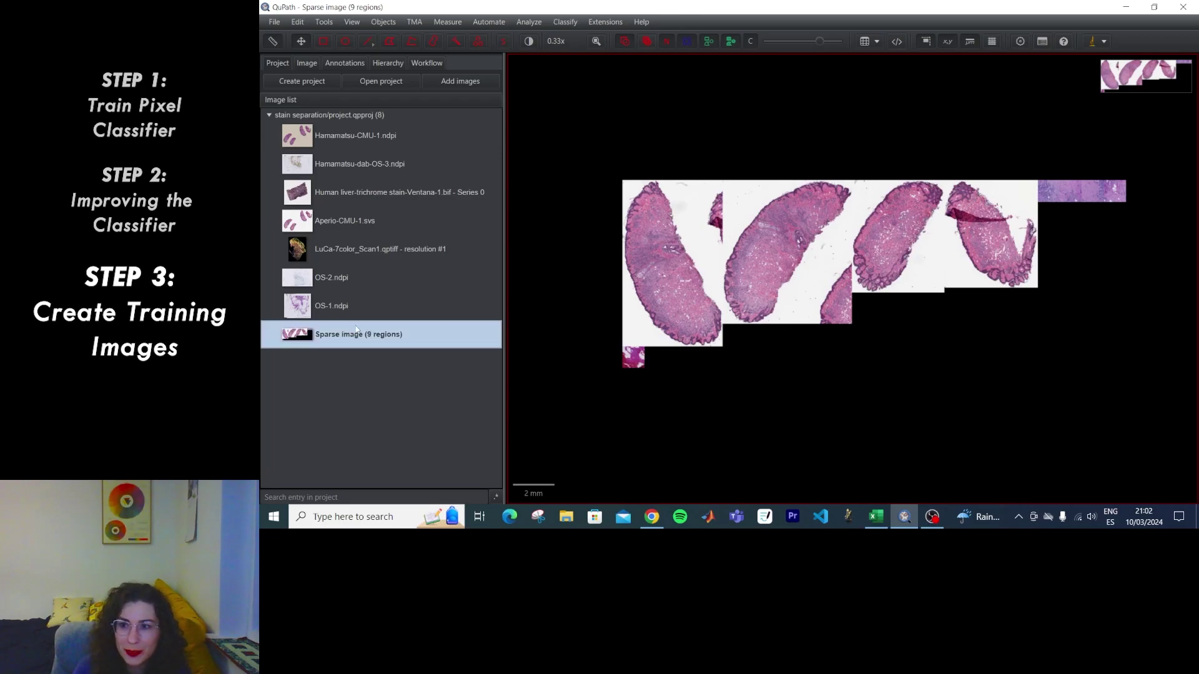
# Step: Reopen OS-1.ndpi from the project without saving changes to the sparse image
pyautogui.click(366, 312)
pyautogui.doubleClick(366, 313)
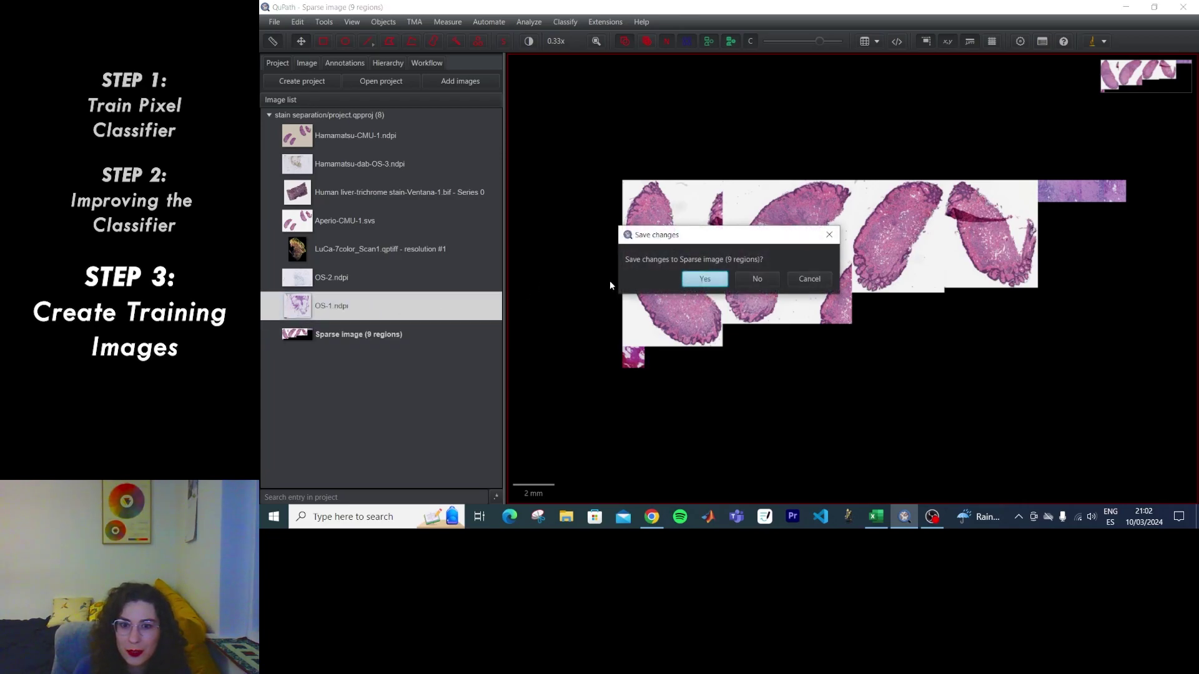
pyautogui.click(755, 282)
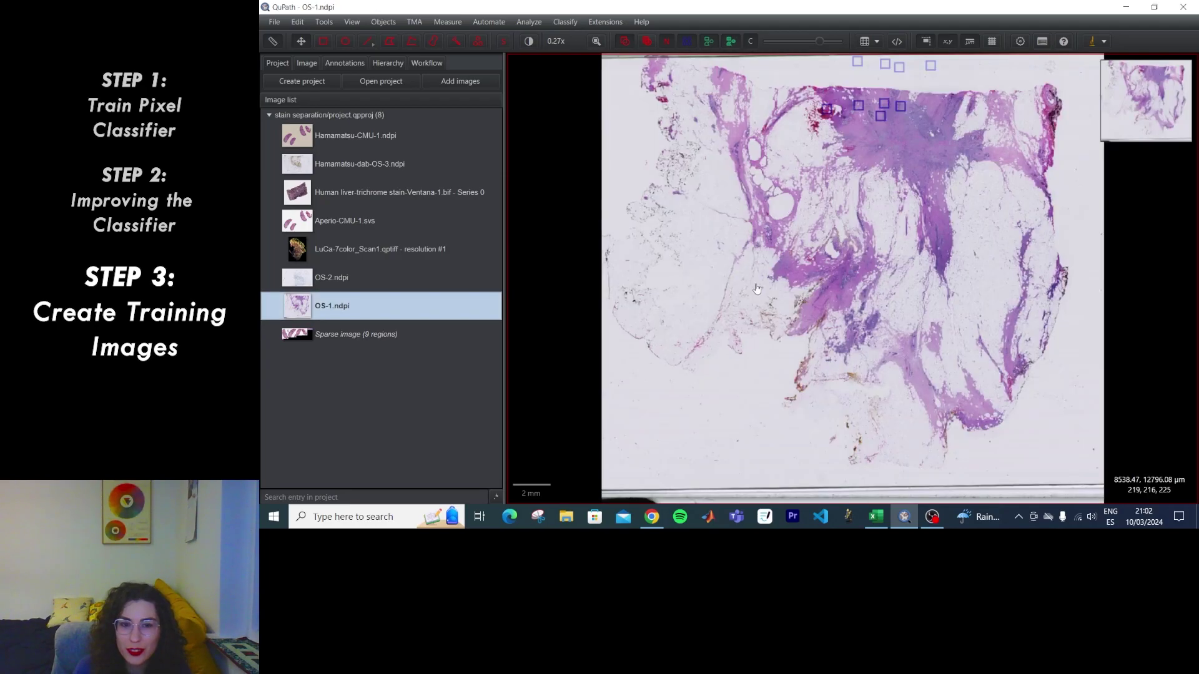
pyautogui.click(565, 22)
pyautogui.moveTo(570, 73)
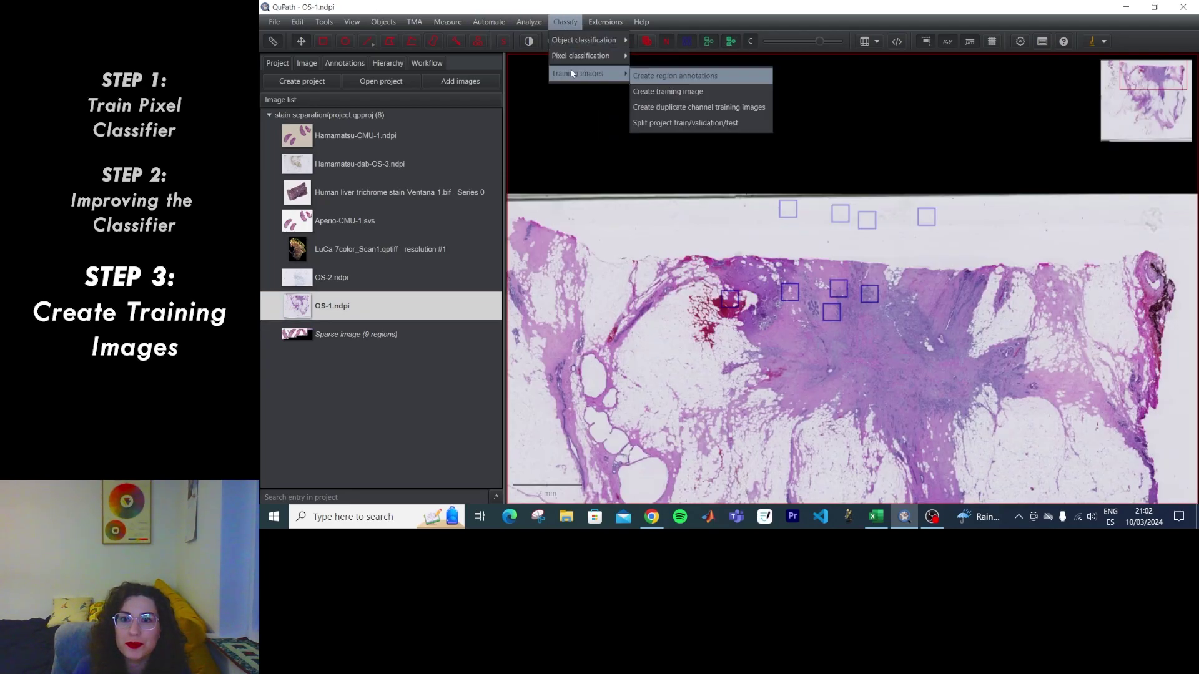
pyautogui.click(662, 92)
pyautogui.click(693, 238)
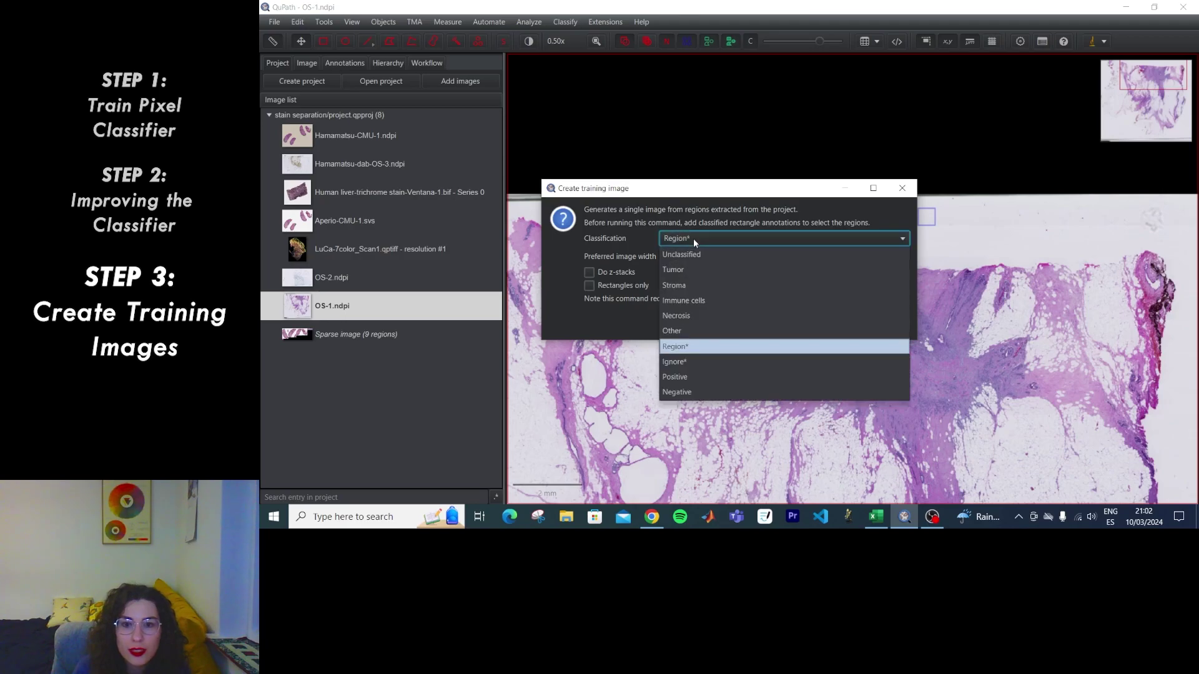
pyautogui.click(693, 238)
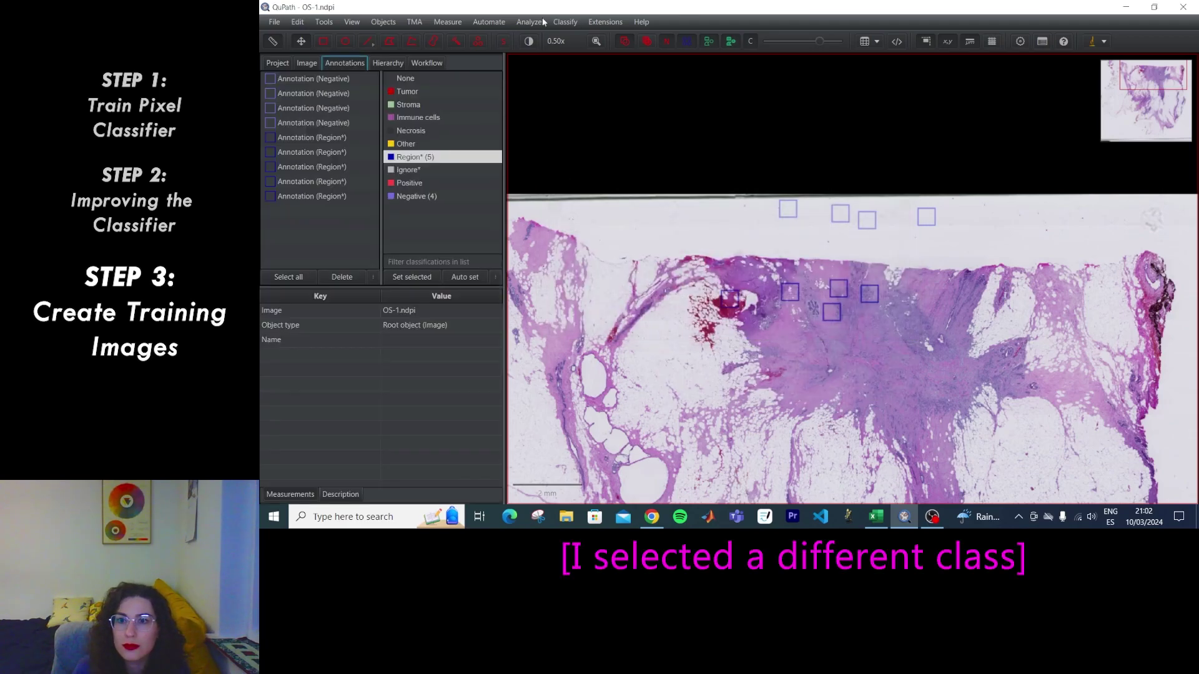
# Step: Create a training image from the Negative annotations with 50,000 px preferred width and apply Brightfield H-DAB as its type
pyautogui.click(565, 22)
pyautogui.moveTo(578, 73)
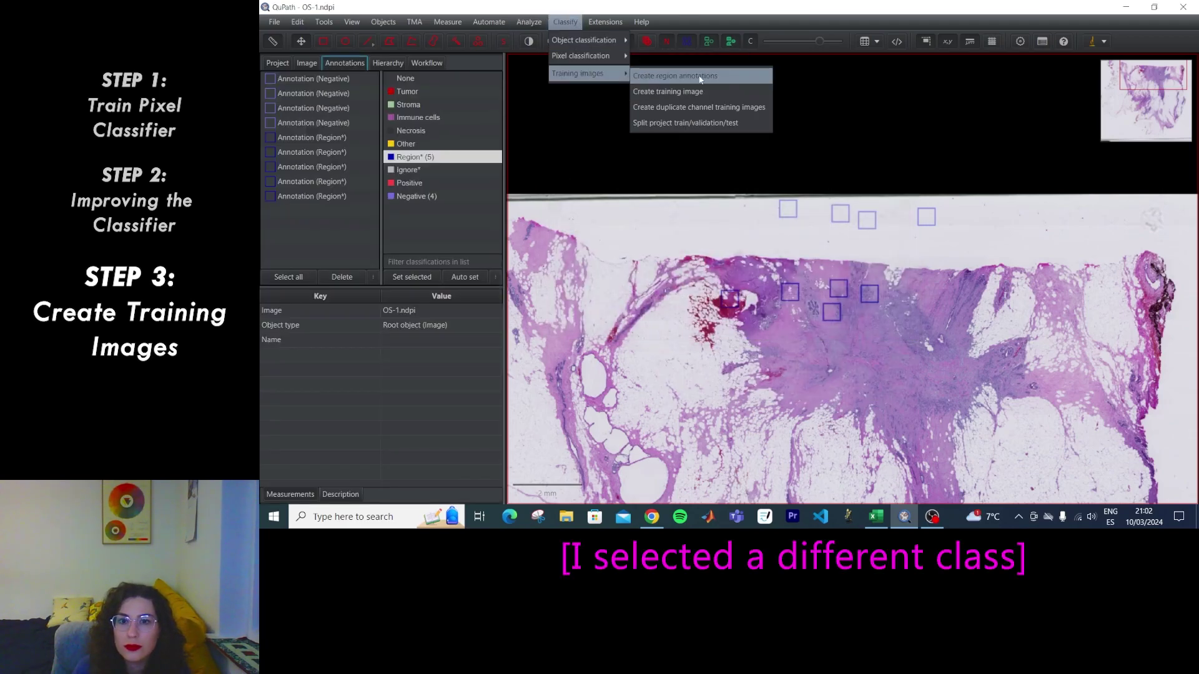
pyautogui.click(720, 96)
pyautogui.click(721, 238)
pyautogui.click(721, 400)
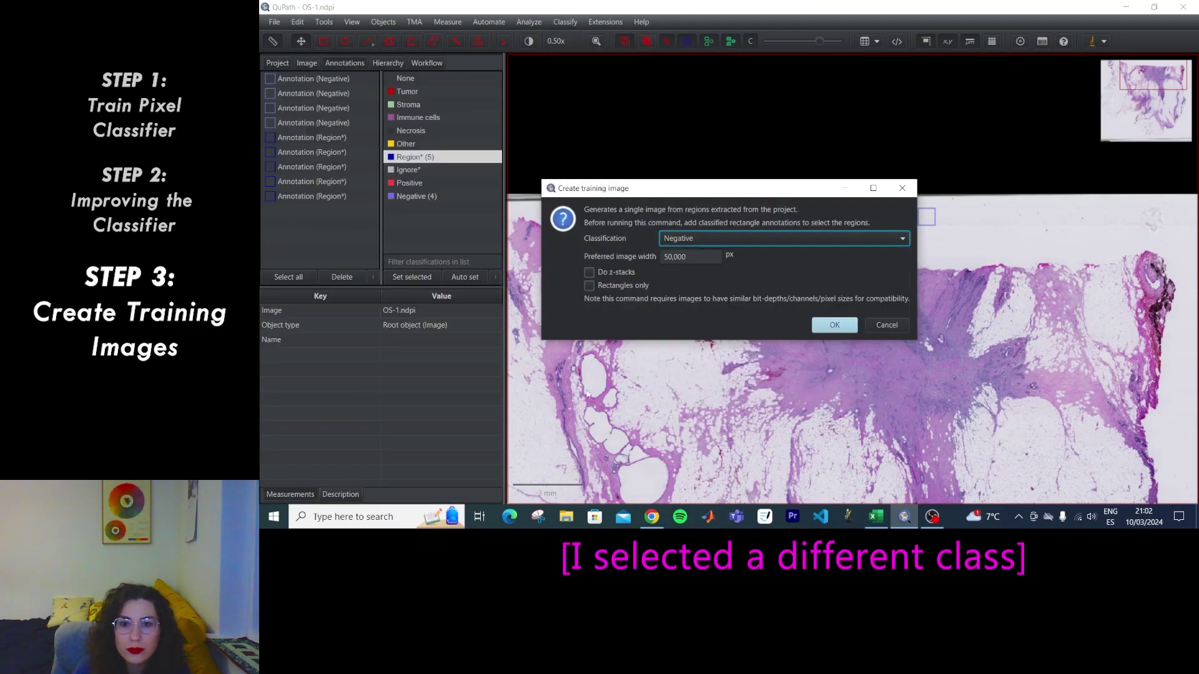
pyautogui.click(834, 325)
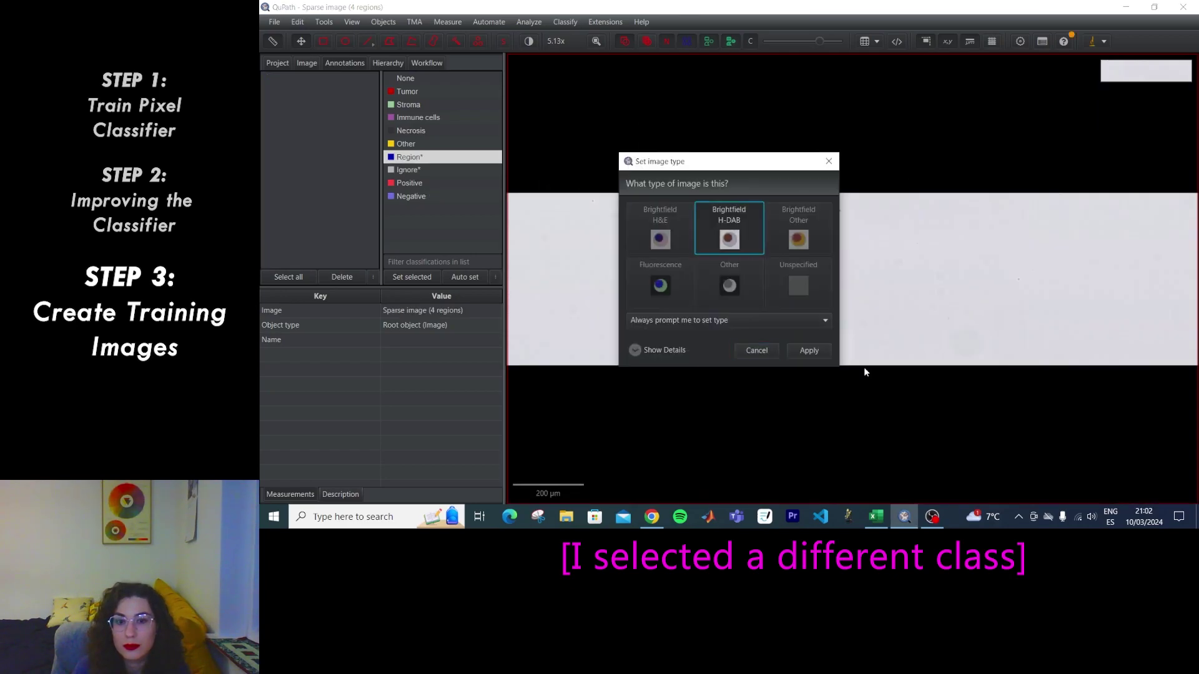
pyautogui.click(814, 350)
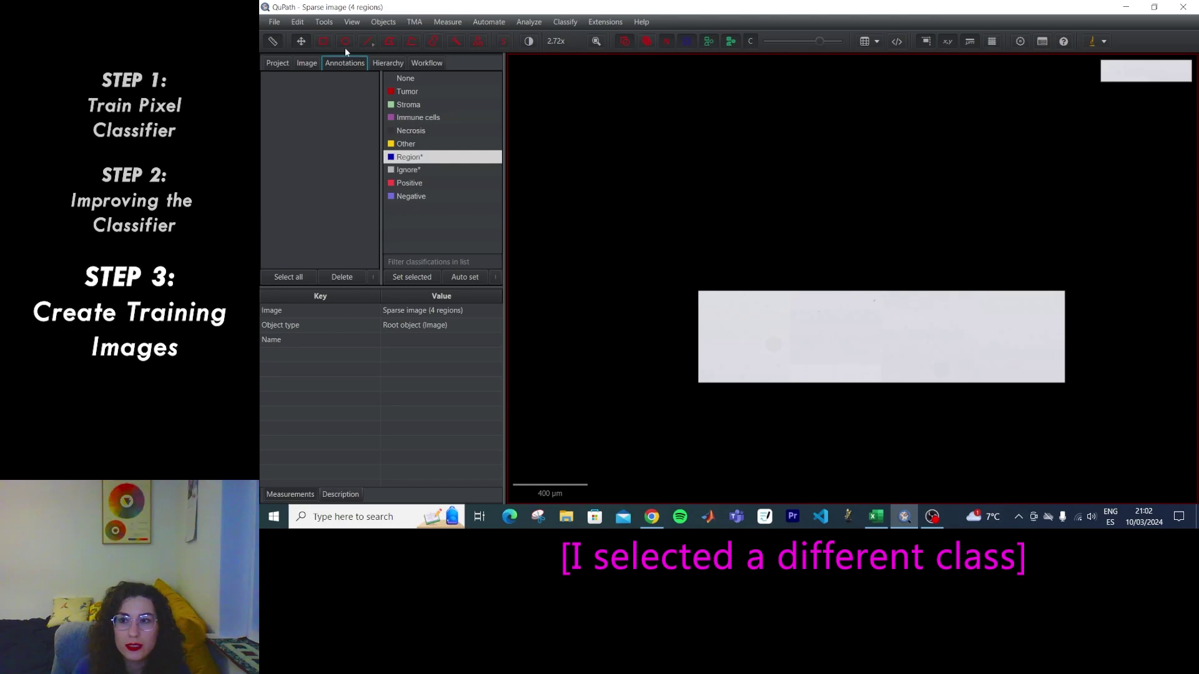